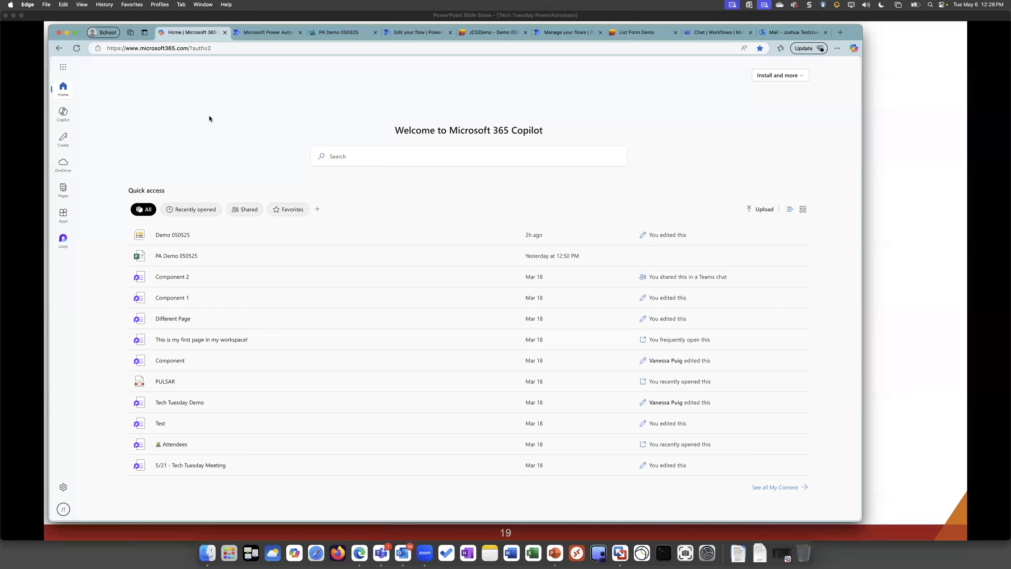
# Go to portal.office.com and open the full list of Microsoft 365 apps
pyautogui.click(182, 48)
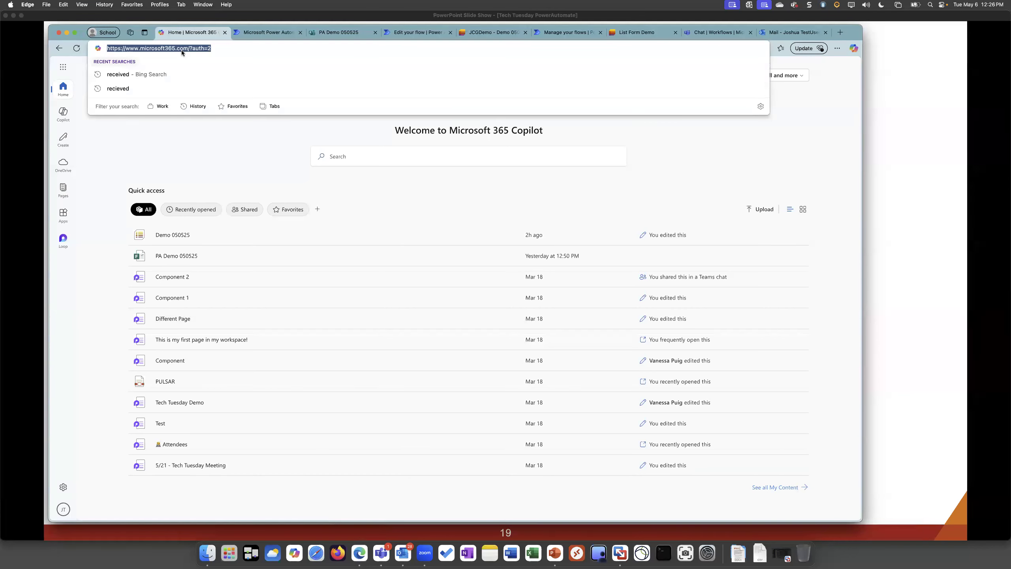
pyautogui.write('portal.o')
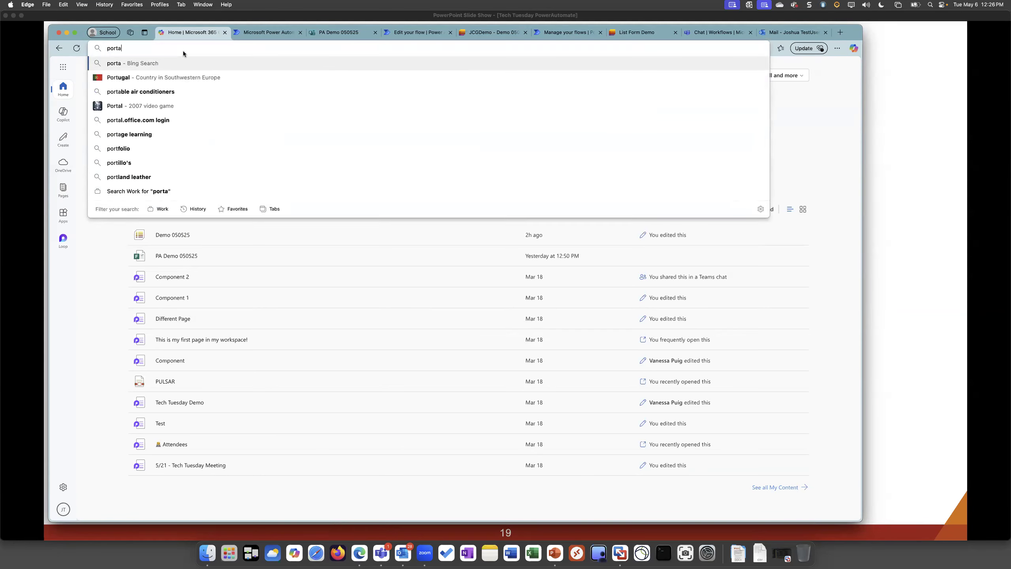
pyautogui.write('ffice.com')
pyautogui.press('Return')
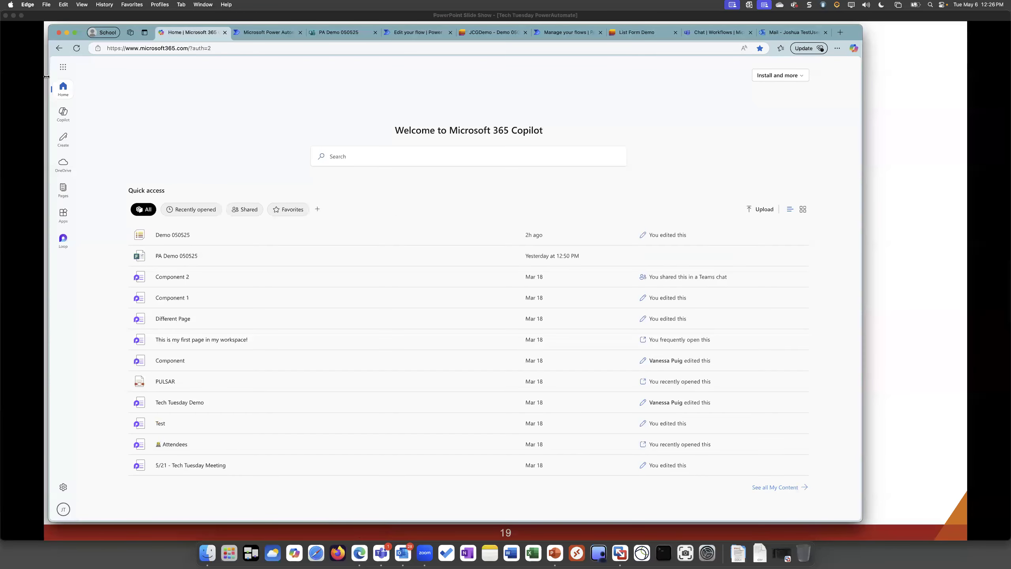
pyautogui.click(64, 67)
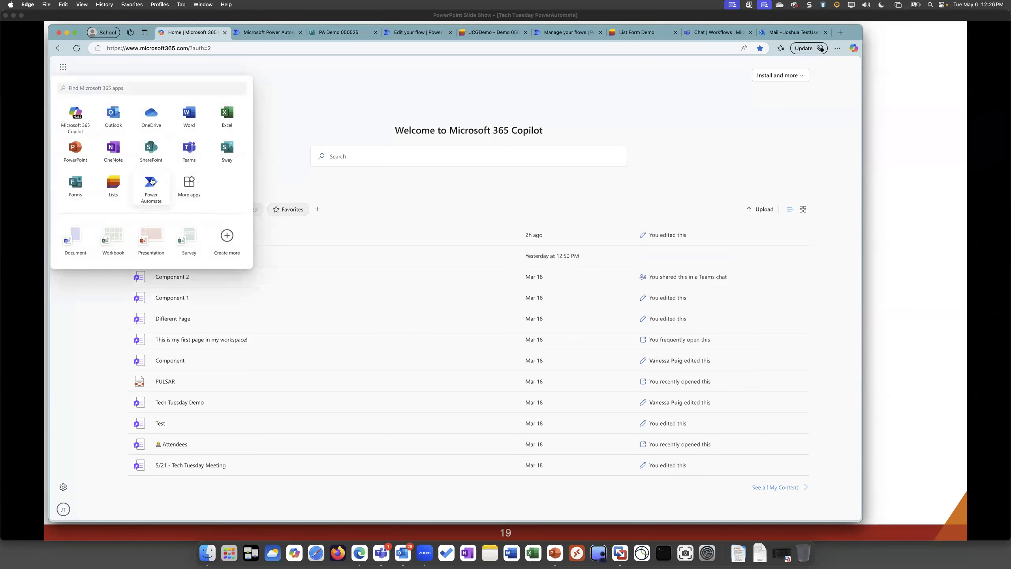
pyautogui.click(186, 187)
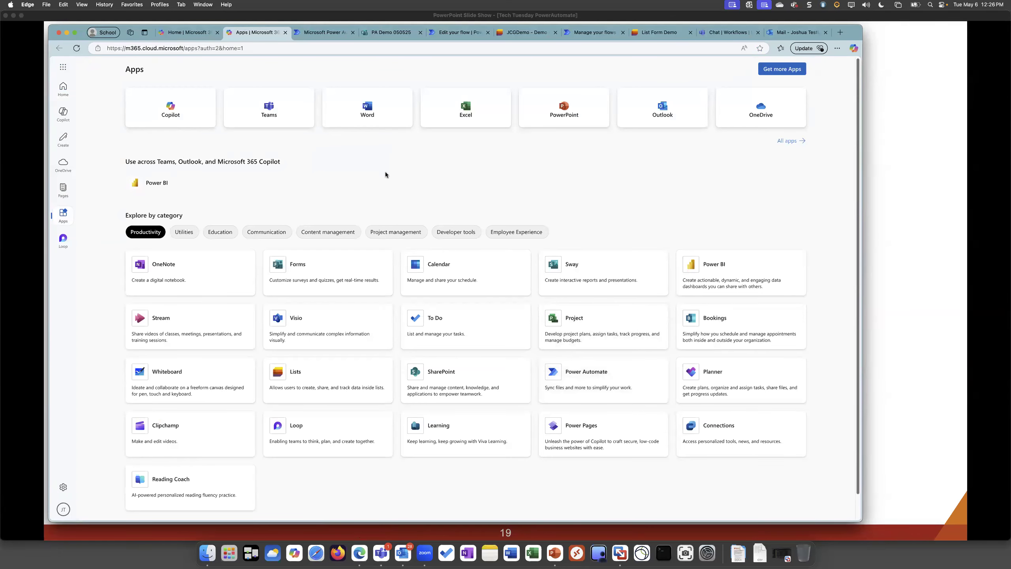
# Switch to the Power Automate home page and browse the modules under Learning for every level
pyautogui.click(303, 34)
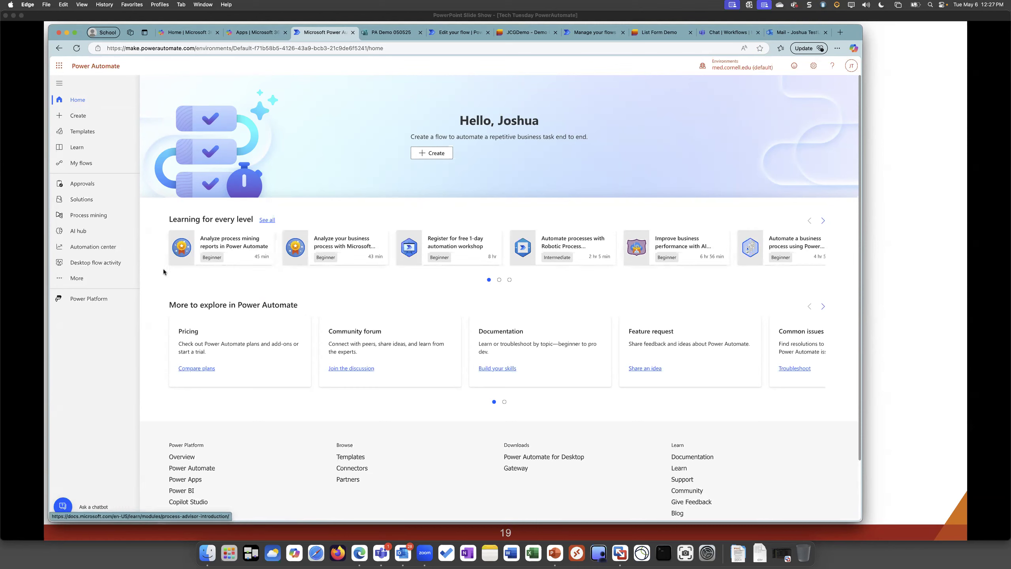
pyautogui.click(823, 221)
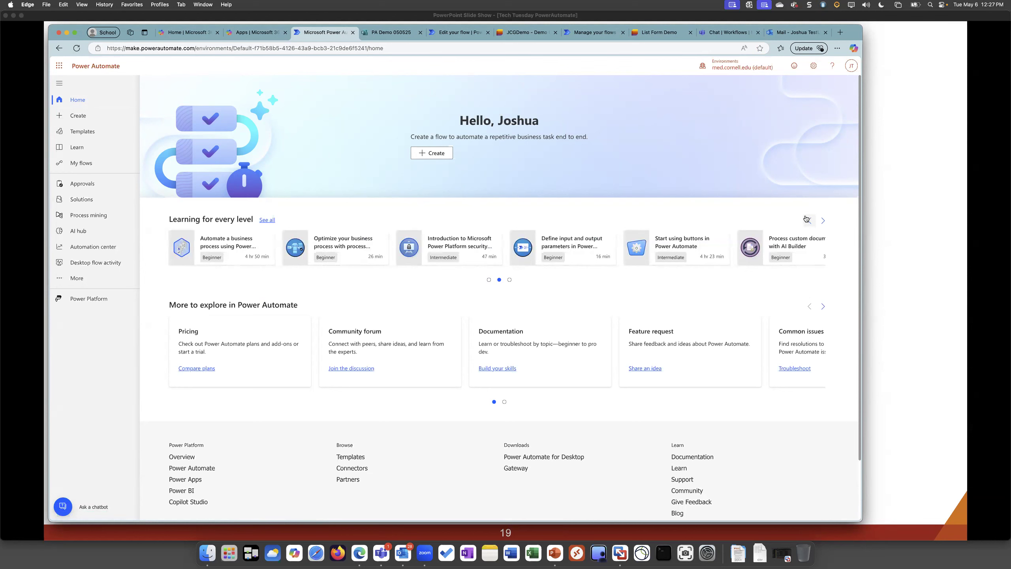
pyautogui.click(809, 221)
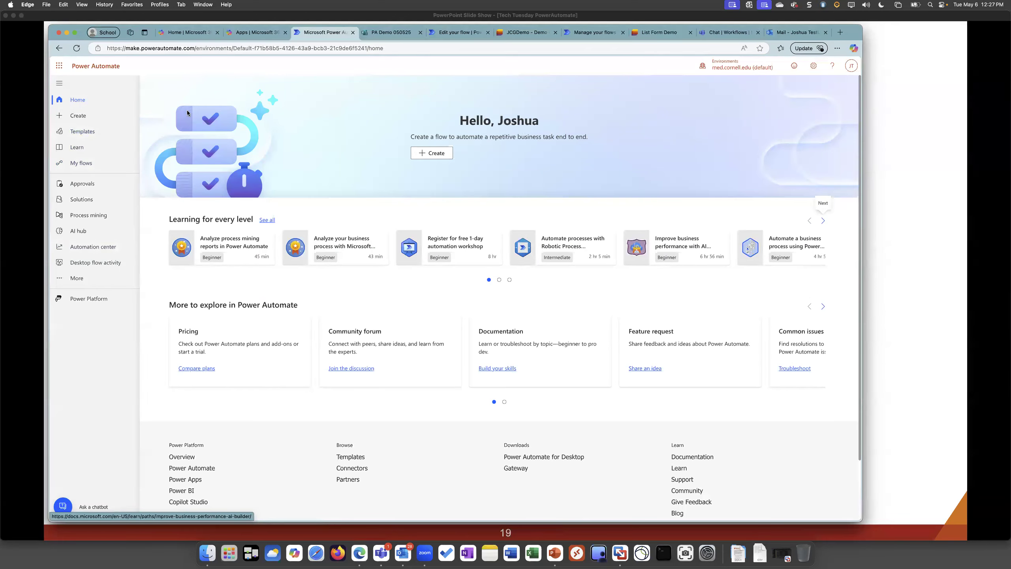
# Show my flows in Power Automate, comparing the flows shared with me against the cloud flows
pyautogui.click(87, 163)
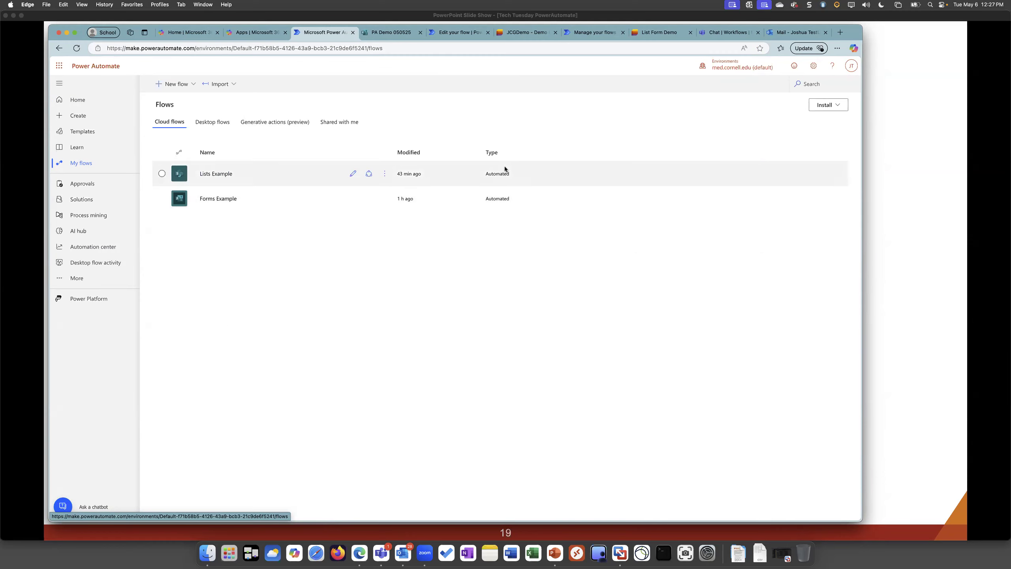
pyautogui.click(338, 122)
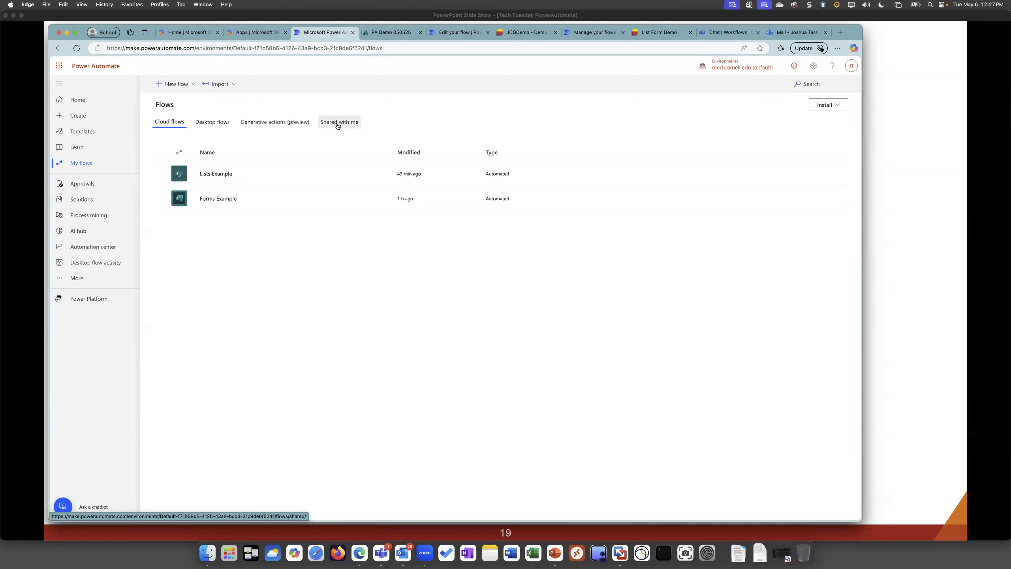
pyautogui.click(170, 123)
pyautogui.click(341, 122)
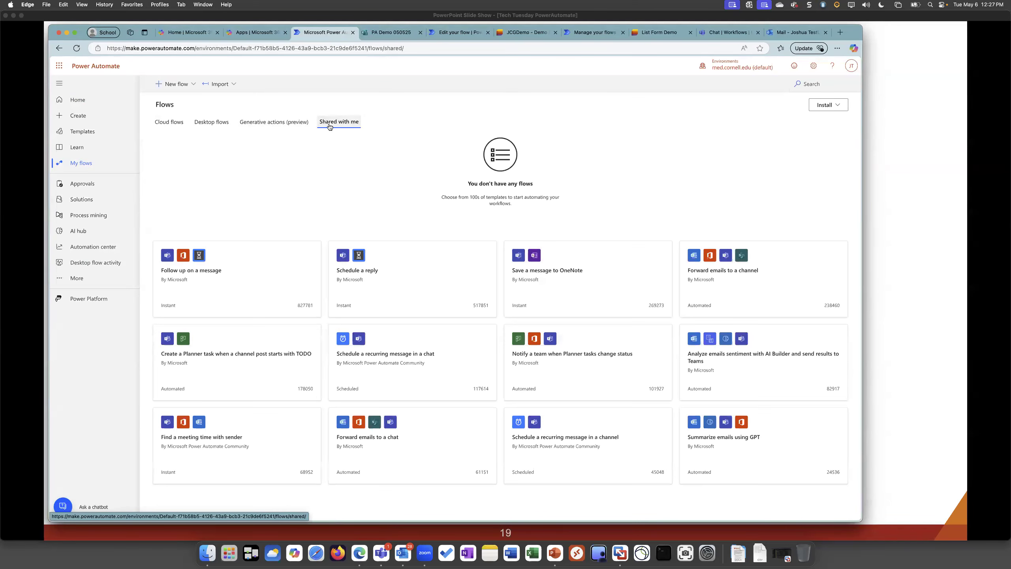
pyautogui.click(159, 126)
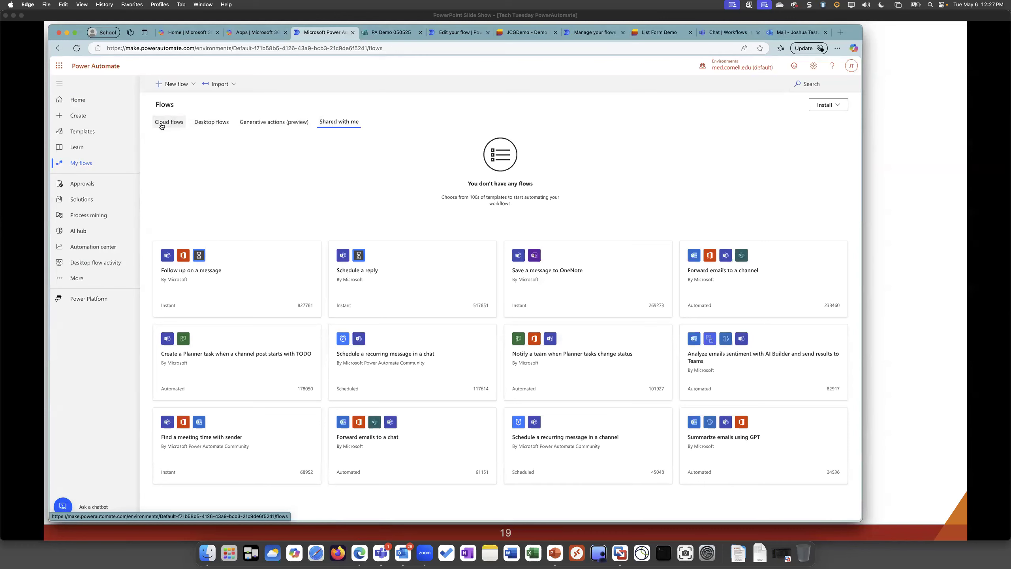
# Examine the name field and available triggers for a new automated cloud flow, and leave without creating it
pyautogui.click(191, 84)
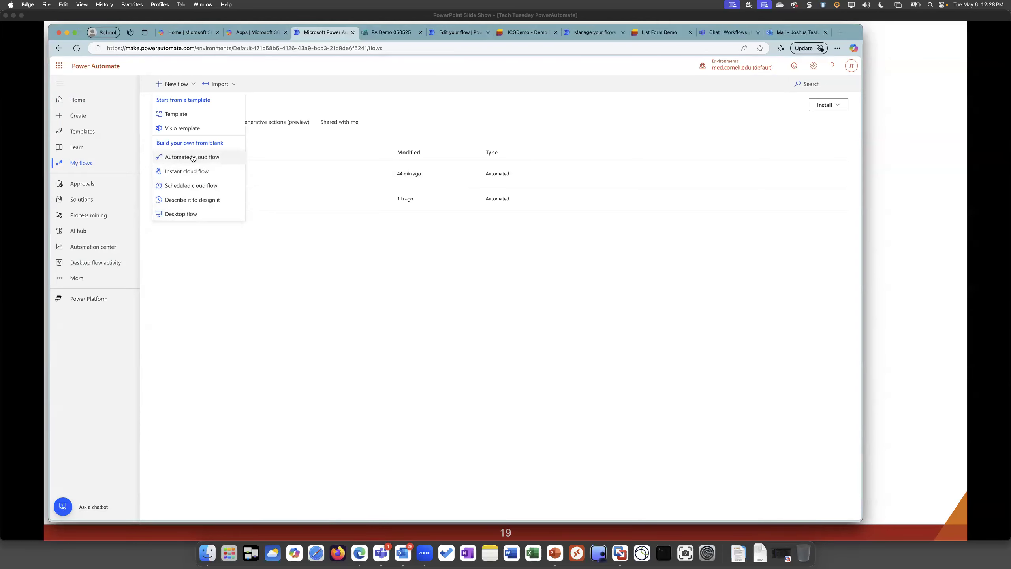
pyautogui.click(195, 158)
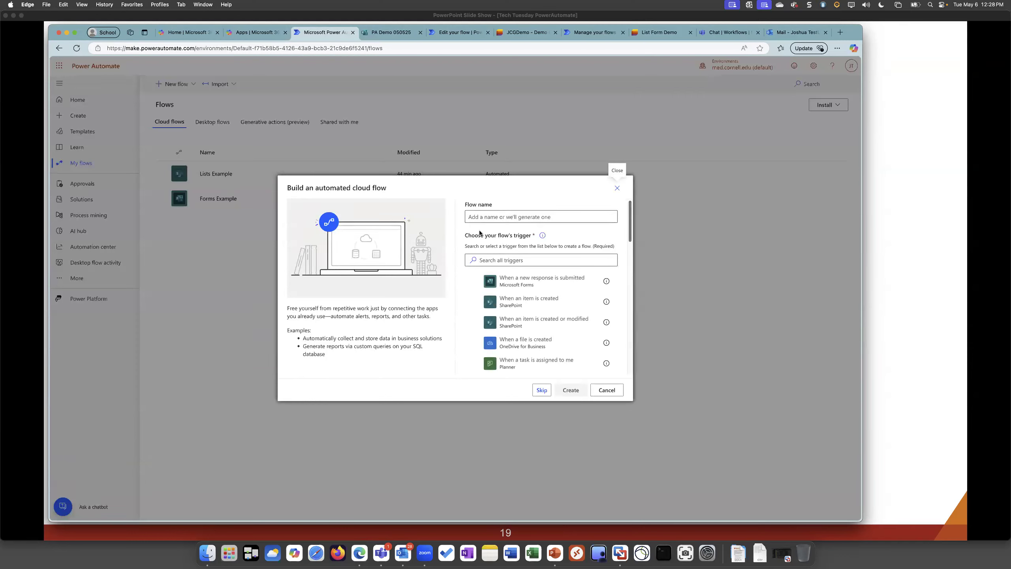
pyautogui.click(494, 216)
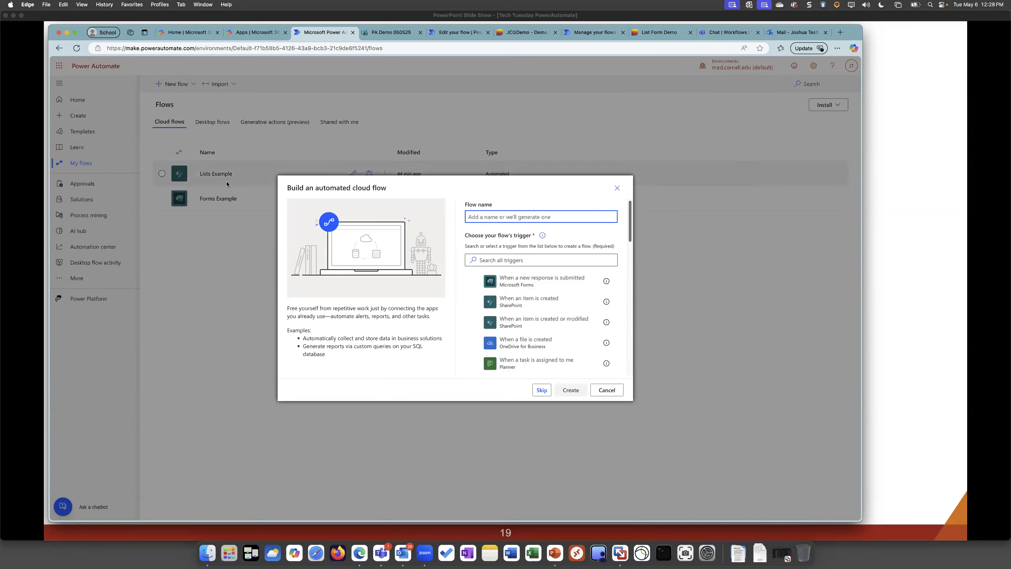
pyautogui.moveTo(288, 180); pyautogui.dragTo(386, 189)
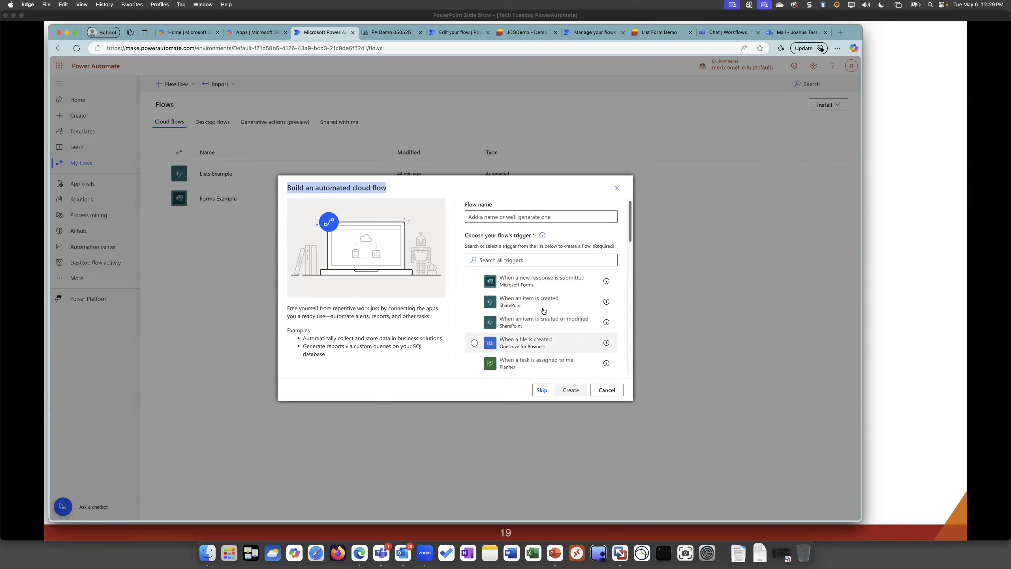
pyautogui.scroll(-3, 569, 352)
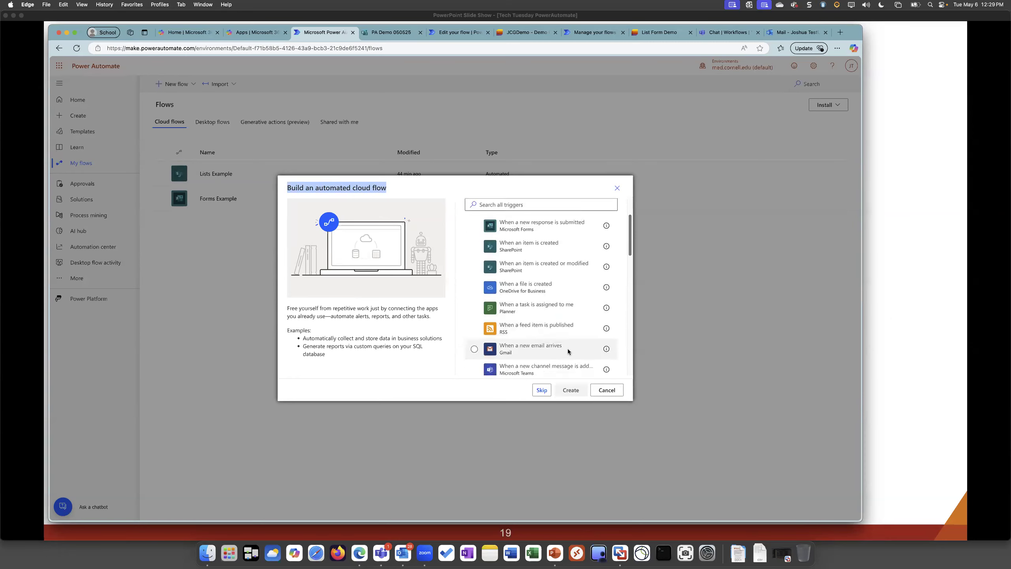
pyautogui.scroll(3, 567, 339)
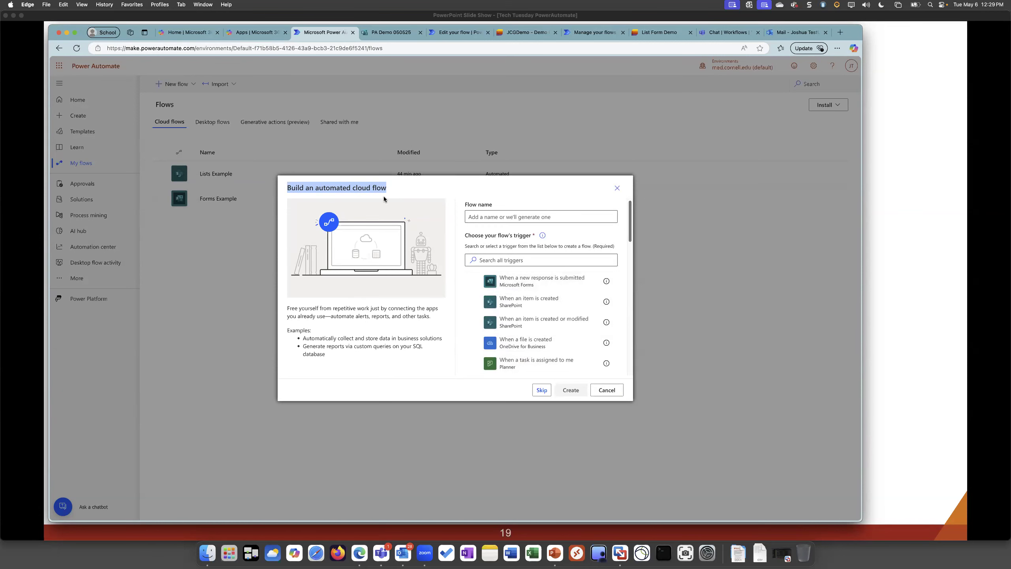
pyautogui.click(616, 189)
# Examine the start and repeat interval options for a new scheduled cloud flow, and leave without creating it
pyautogui.click(175, 84)
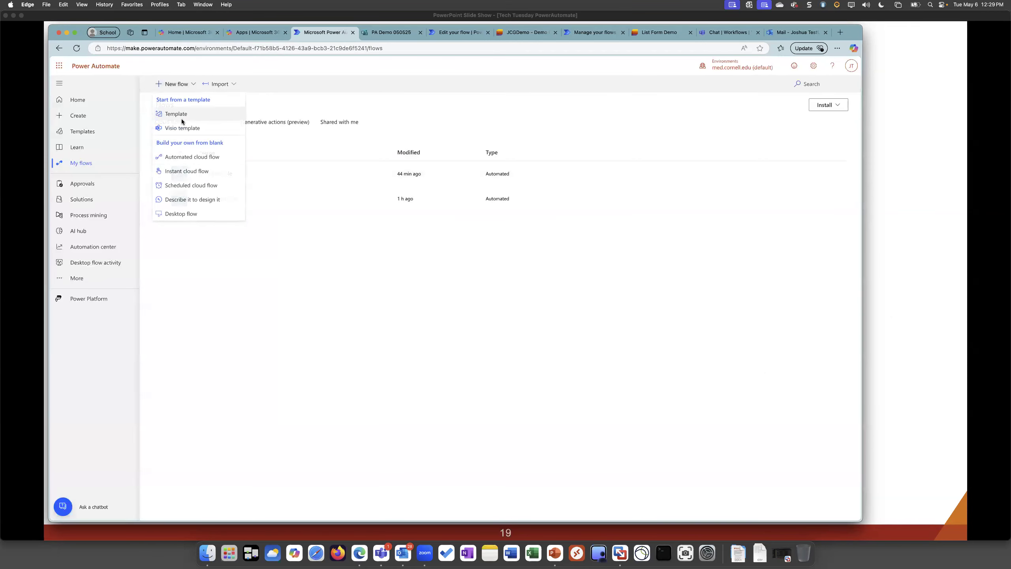
pyautogui.click(183, 187)
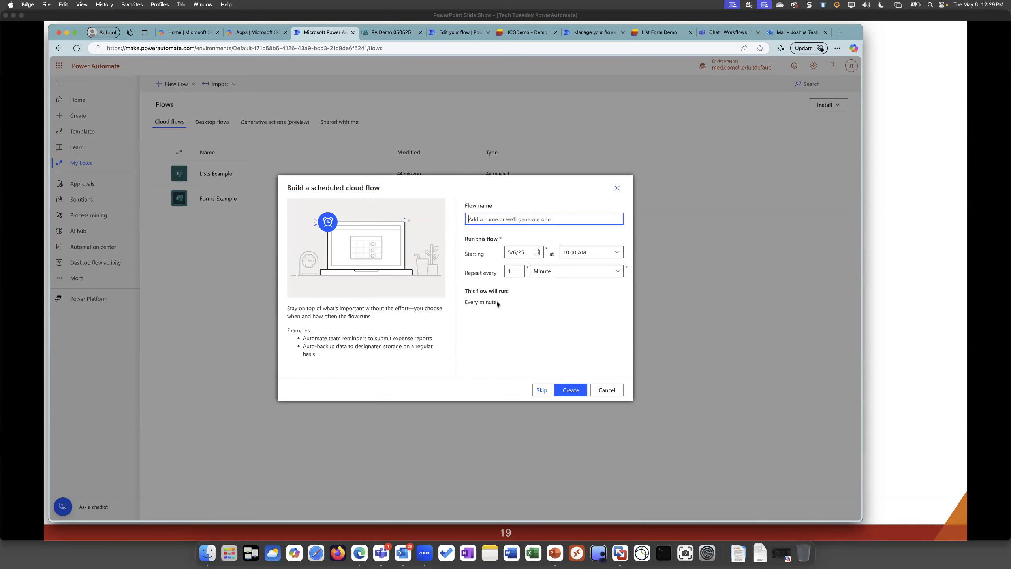
pyautogui.click(574, 271)
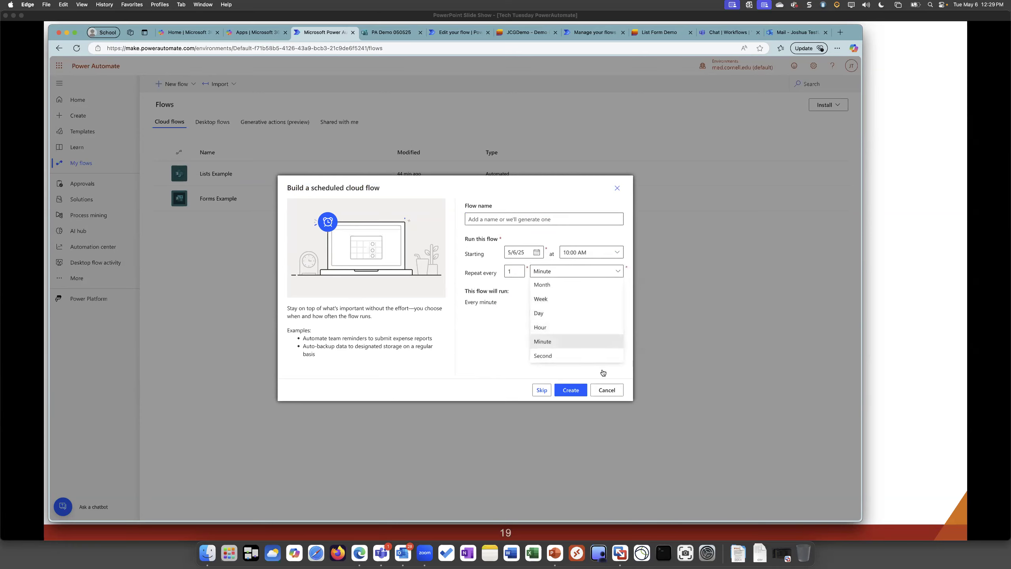
pyautogui.click(494, 335)
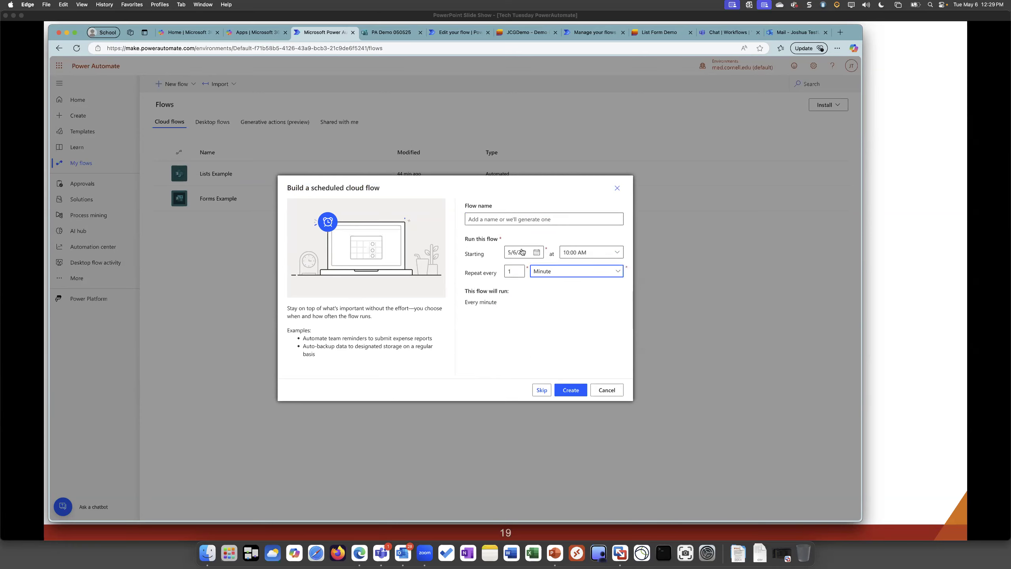
pyautogui.click(607, 389)
# Examine the trigger choices for a new instant cloud flow, and leave without creating it
pyautogui.click(176, 84)
pyautogui.click(186, 171)
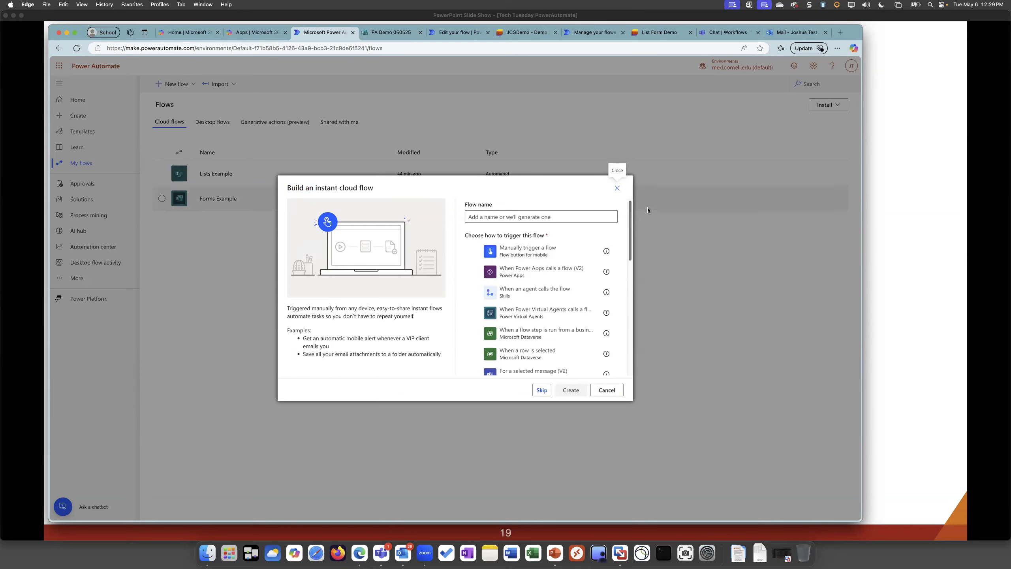
pyautogui.click(617, 188)
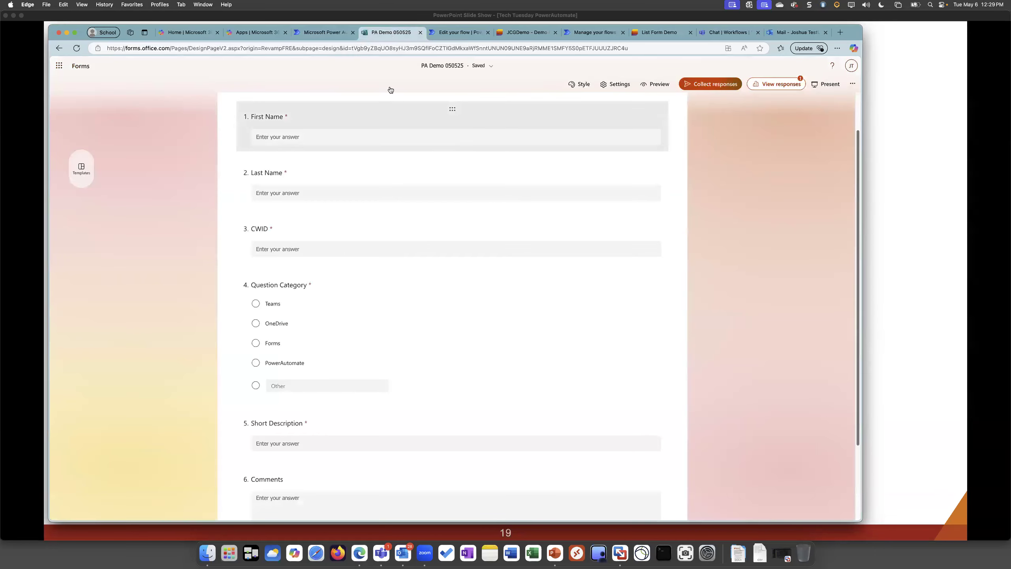
# Review all the questions in the PA Demo 050525 form, from First Name through Comments
pyautogui.scroll(2, 127, 136)
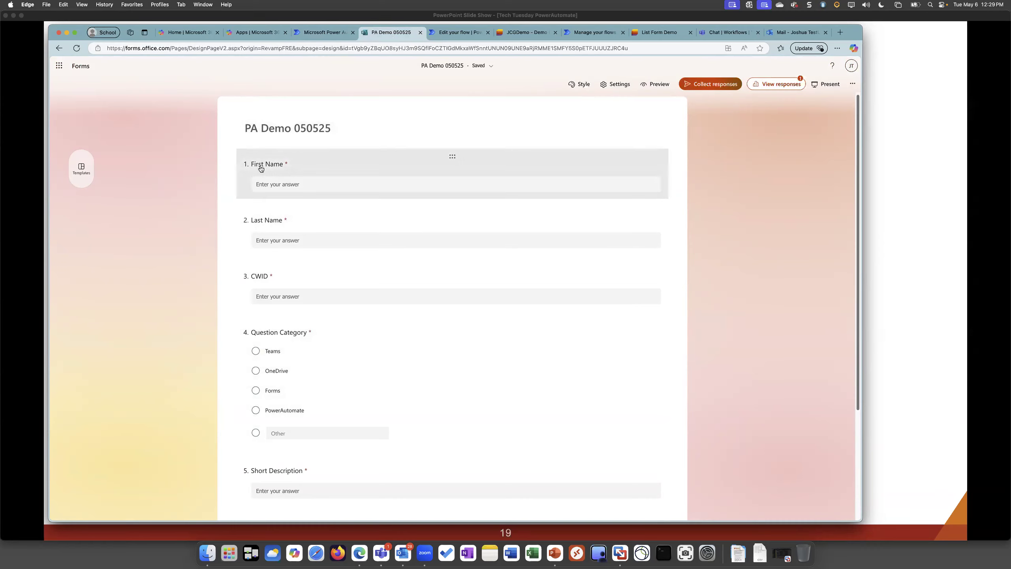
pyautogui.scroll(-3, 260, 178)
pyautogui.scroll(2, 259, 178)
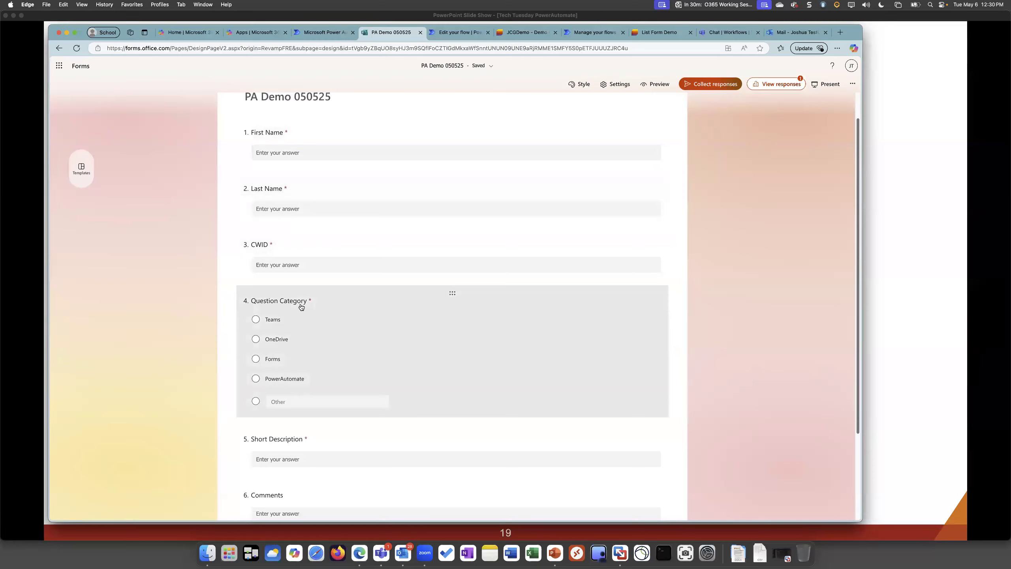
pyautogui.scroll(-4, 278, 465)
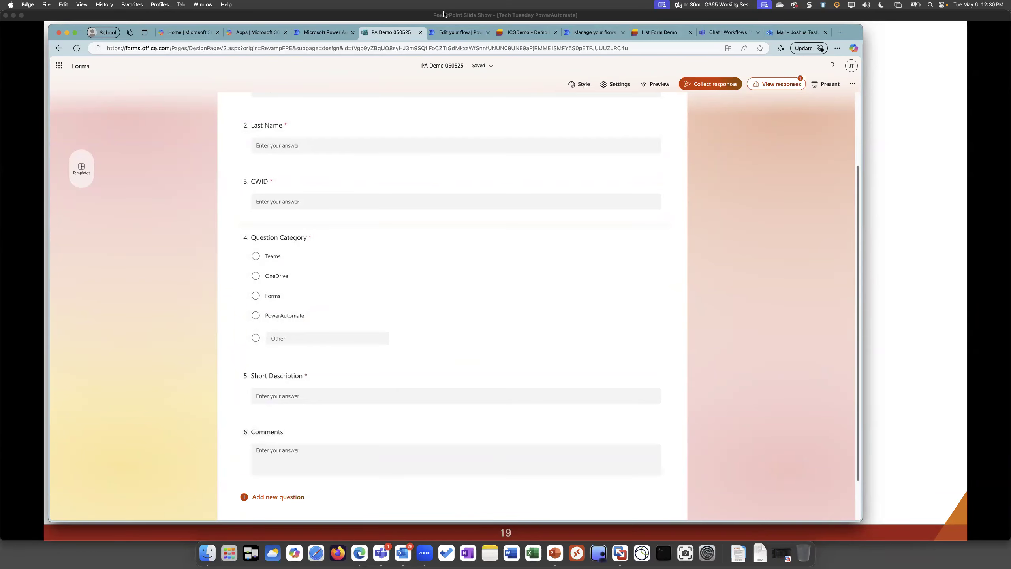
pyautogui.scroll(5, 418, 205)
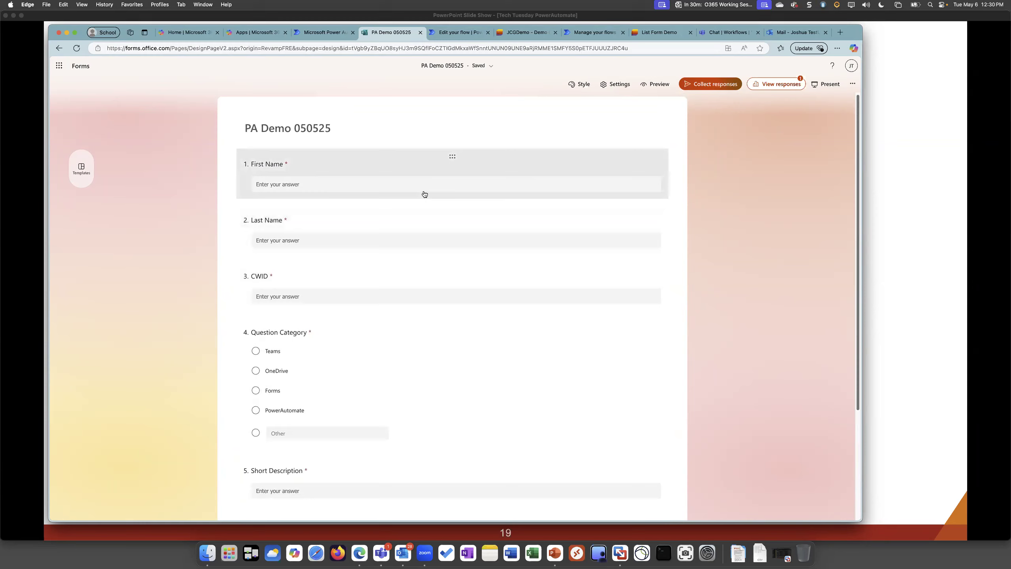
# Open the details page of the Forms Example flow and recheck the questions in the PA Demo 050525 form
pyautogui.click(446, 32)
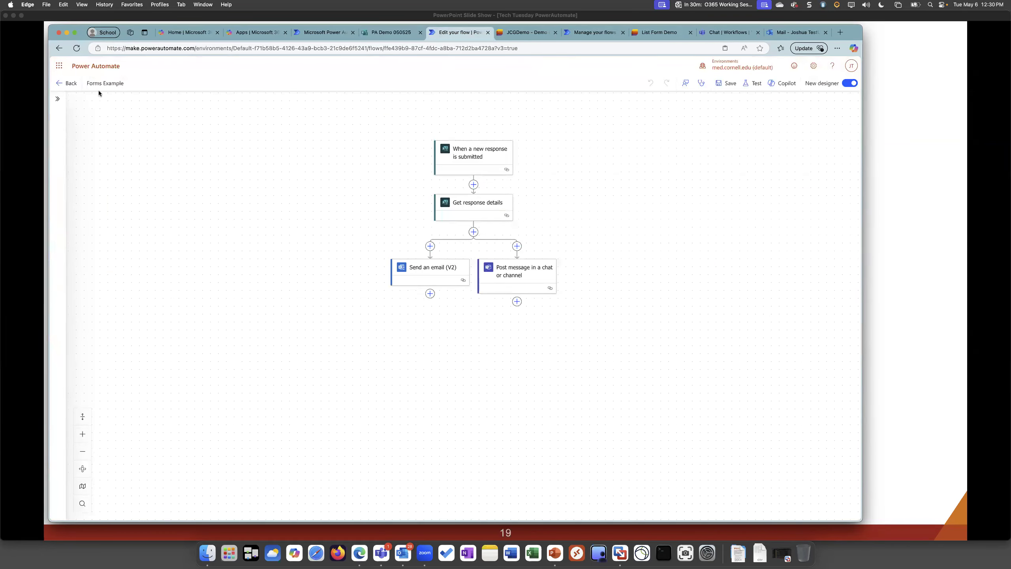
pyautogui.click(66, 83)
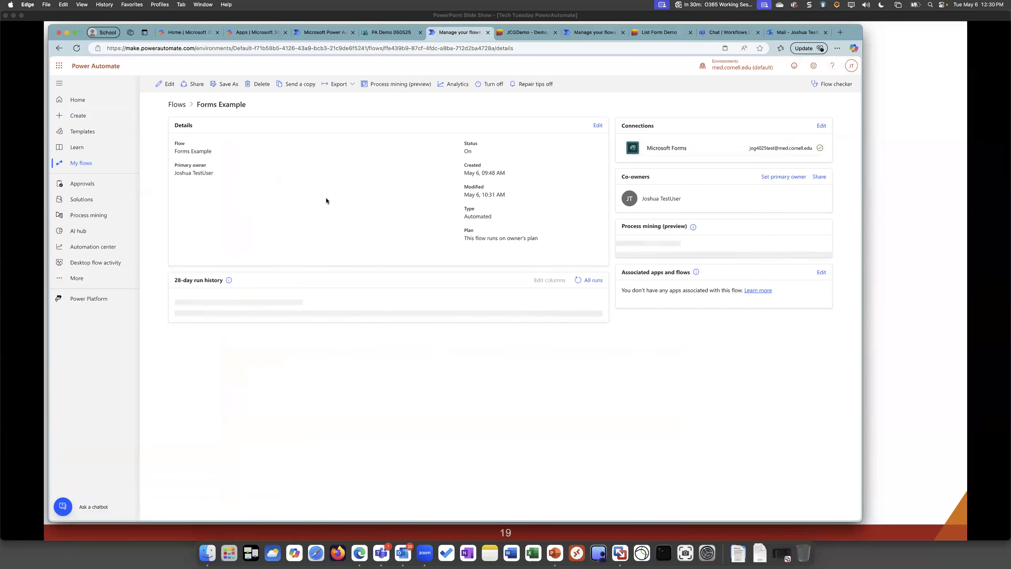
pyautogui.click(391, 32)
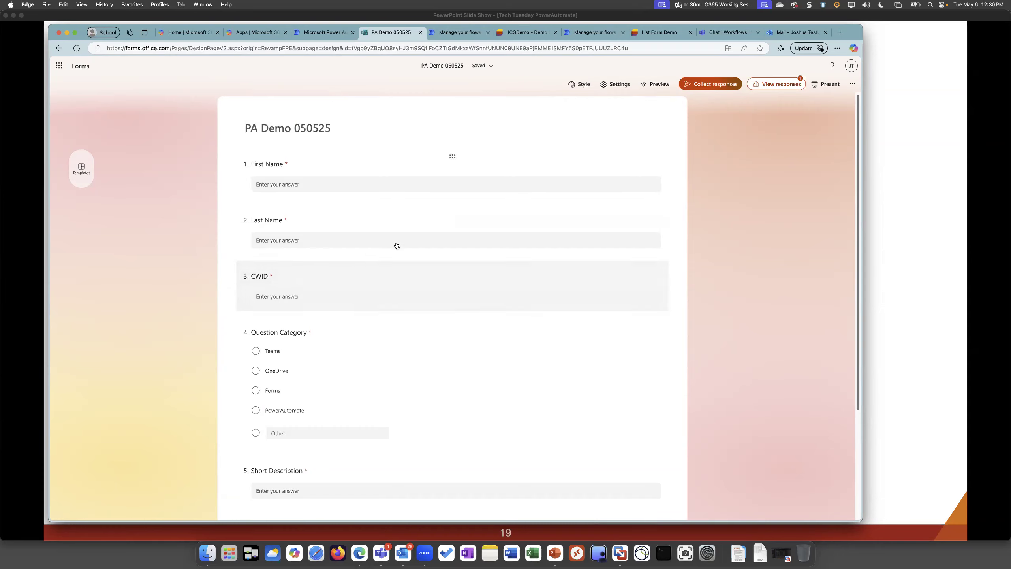
pyautogui.scroll(-2, 262, 265)
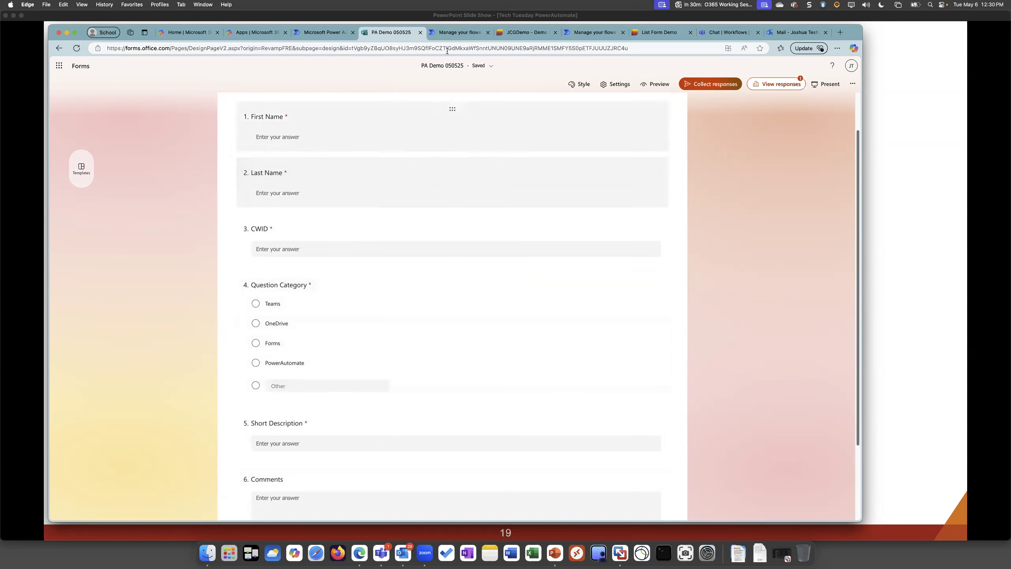
# Open the failed May 6, 09:48 AM run of Forms Example and inspect its "When a new response is submitted" trigger
pyautogui.click(455, 34)
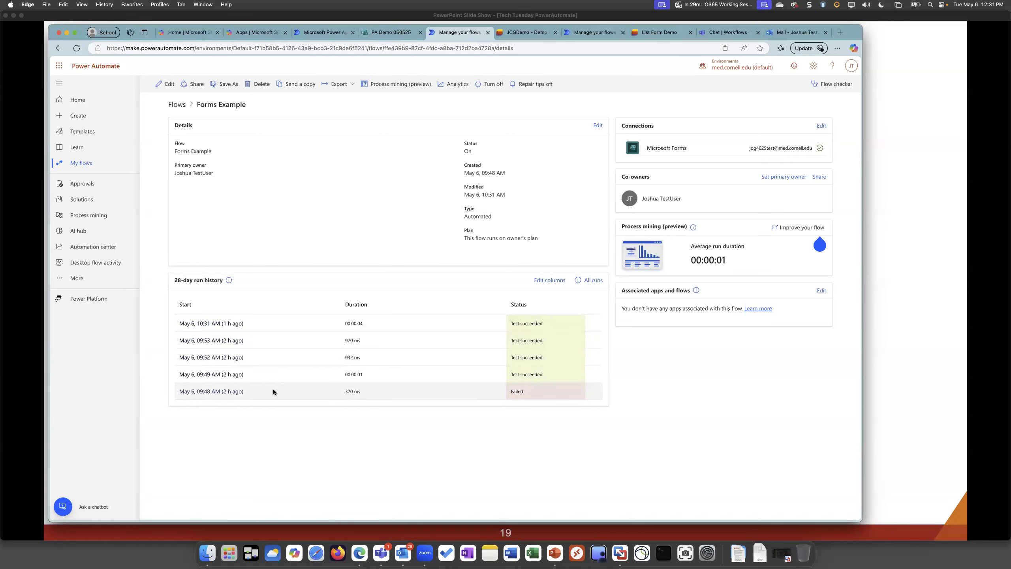
pyautogui.click(213, 391)
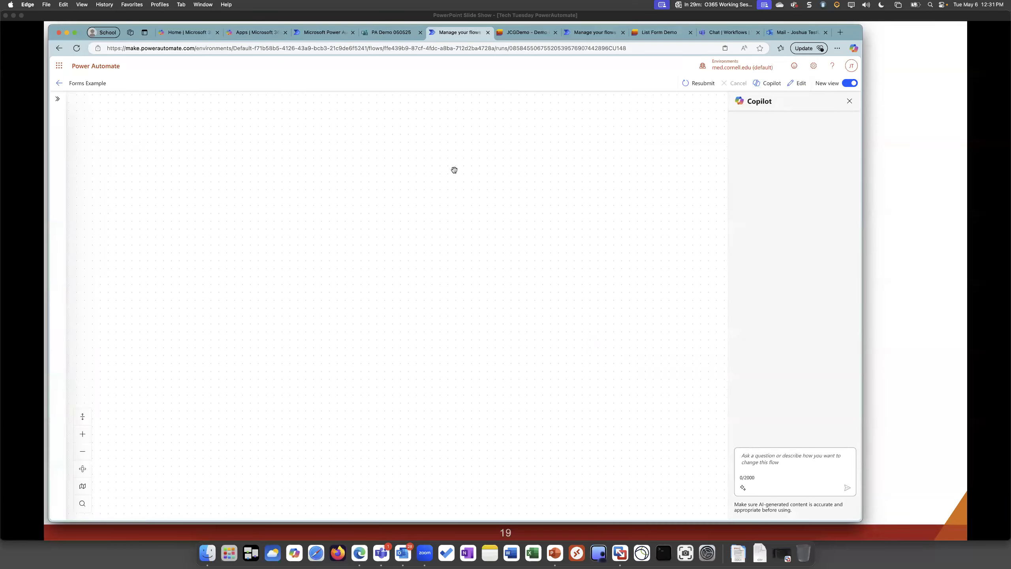
pyautogui.click(848, 101)
pyautogui.moveTo(573, 161); pyautogui.dragTo(558, 209)
pyautogui.click(455, 176)
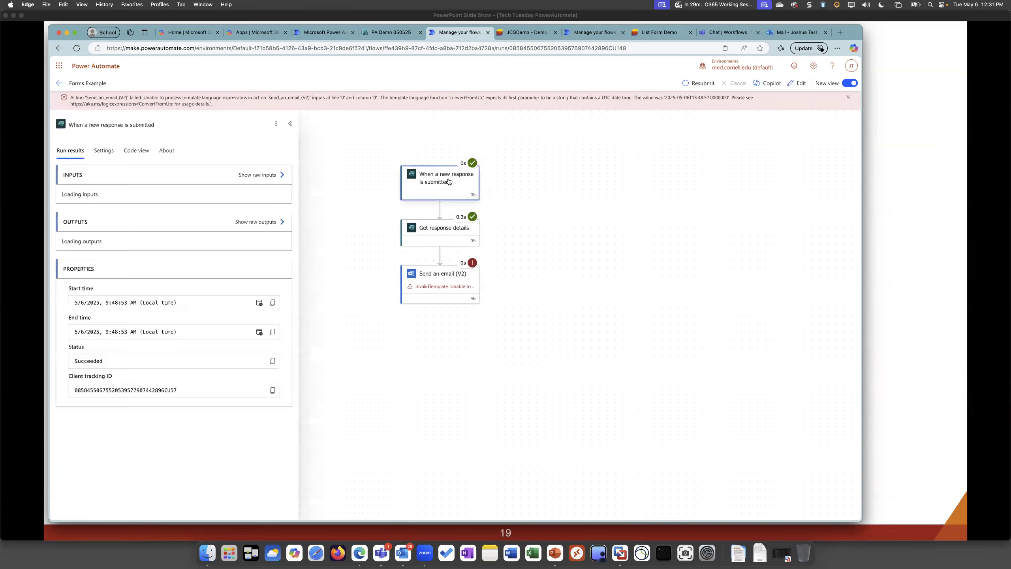
# Inspect the Get response details and Send an email (V2) results in the failed run, including the convertFromUtc error, and return to the flow details
pyautogui.click(449, 236)
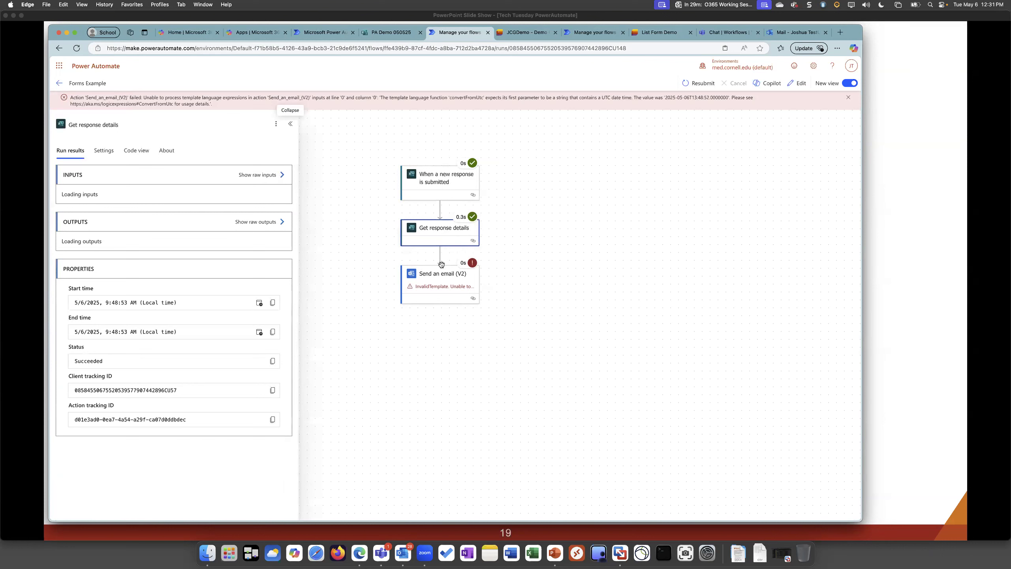
pyautogui.click(437, 286)
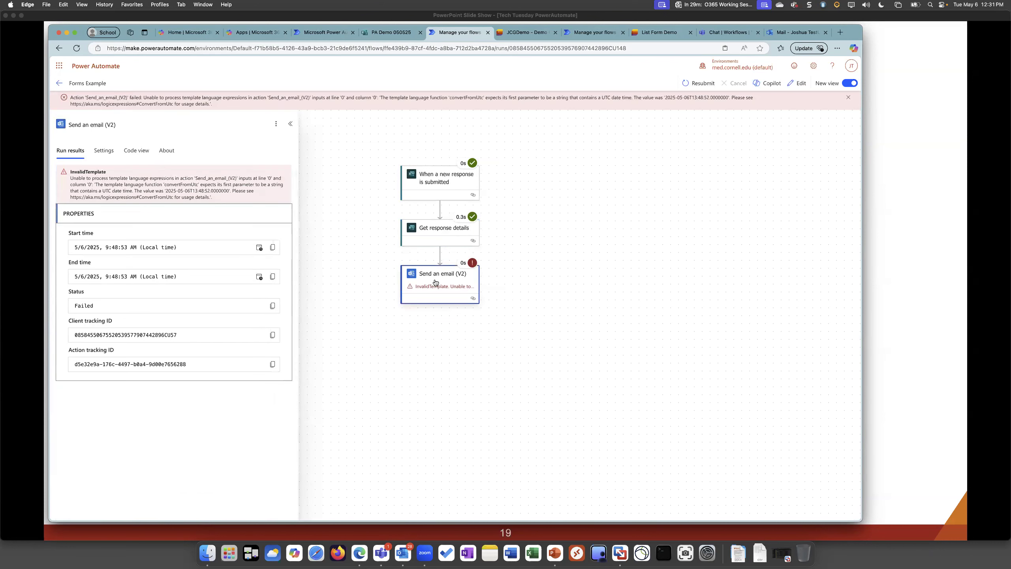
pyautogui.moveTo(70, 176); pyautogui.dragTo(254, 191)
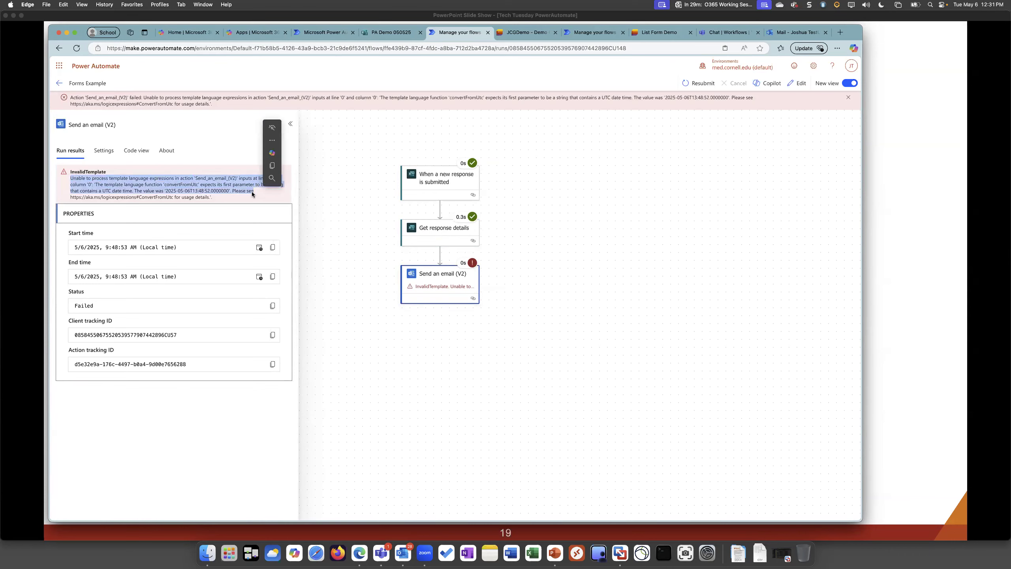
pyautogui.doubleClick(191, 183)
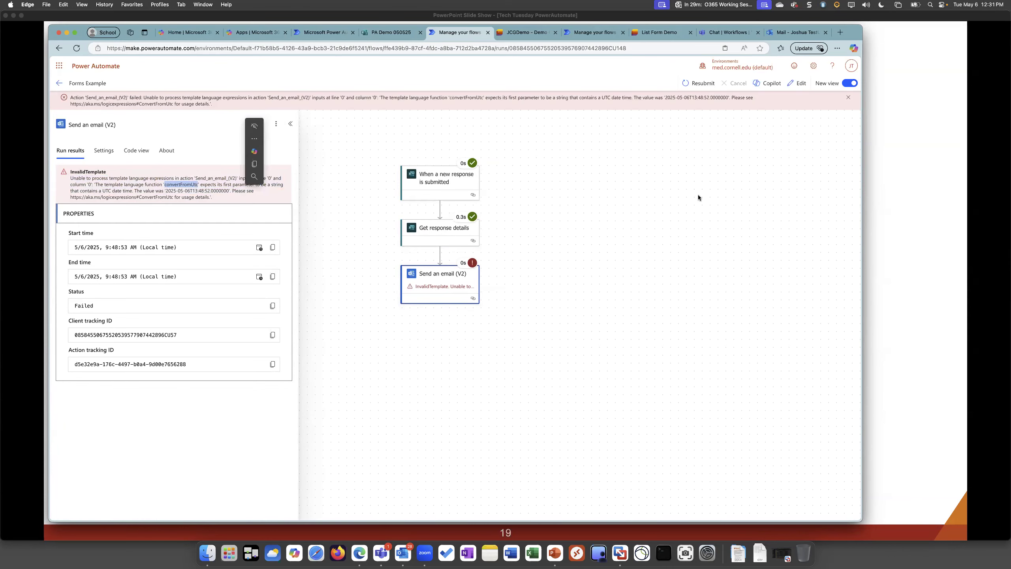
pyautogui.click(59, 85)
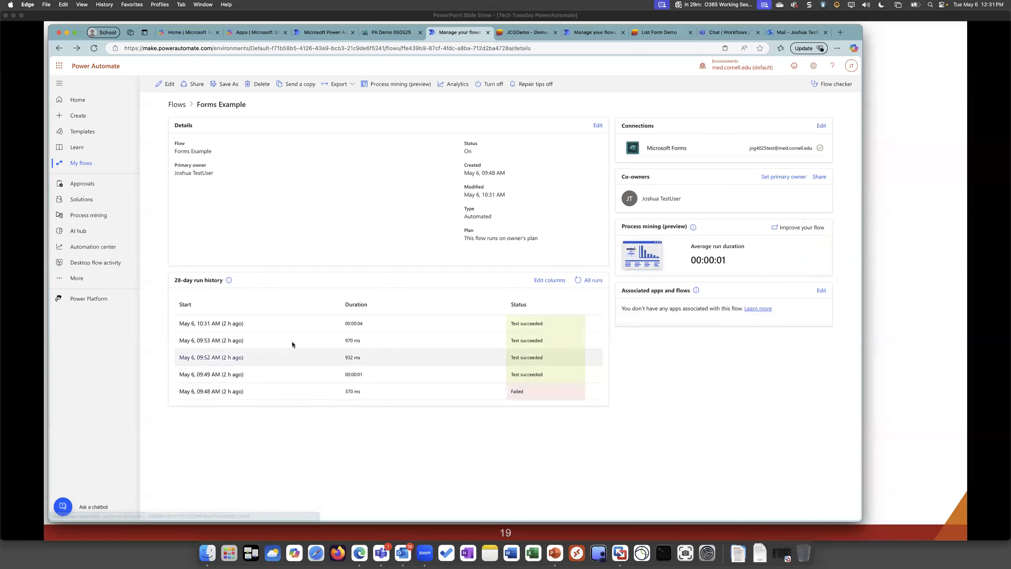
# Open the May 6, 10:31 AM run, examine the Send an email (V2) inputs and outputs, and return to the flow details
pyautogui.click(213, 323)
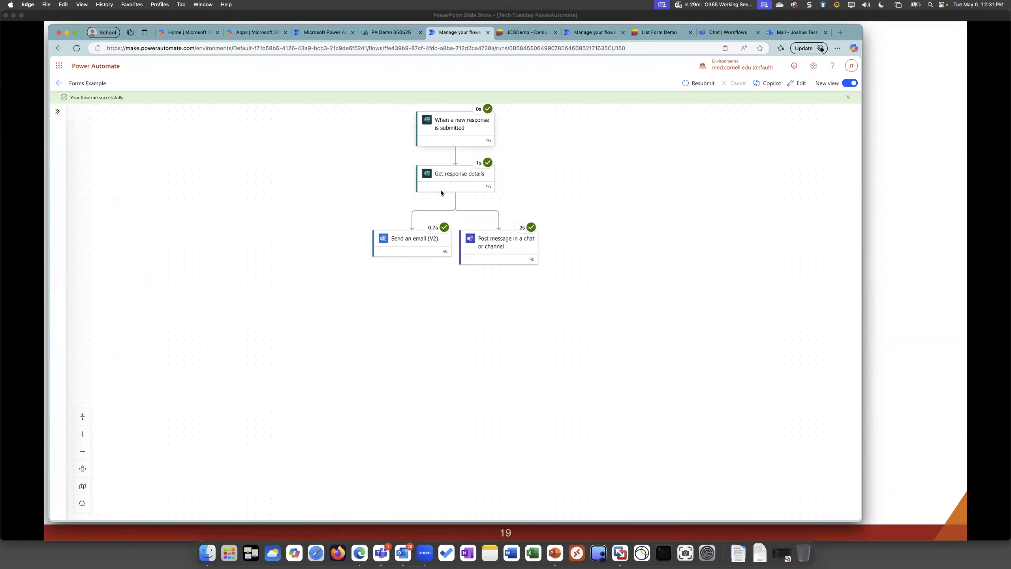
pyautogui.click(431, 247)
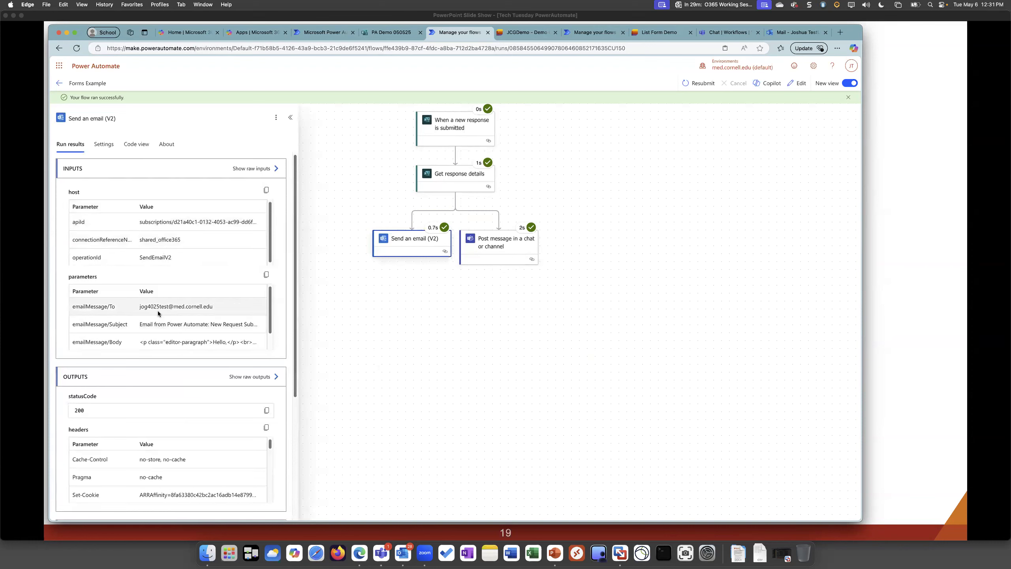
pyautogui.scroll(-1, 167, 333)
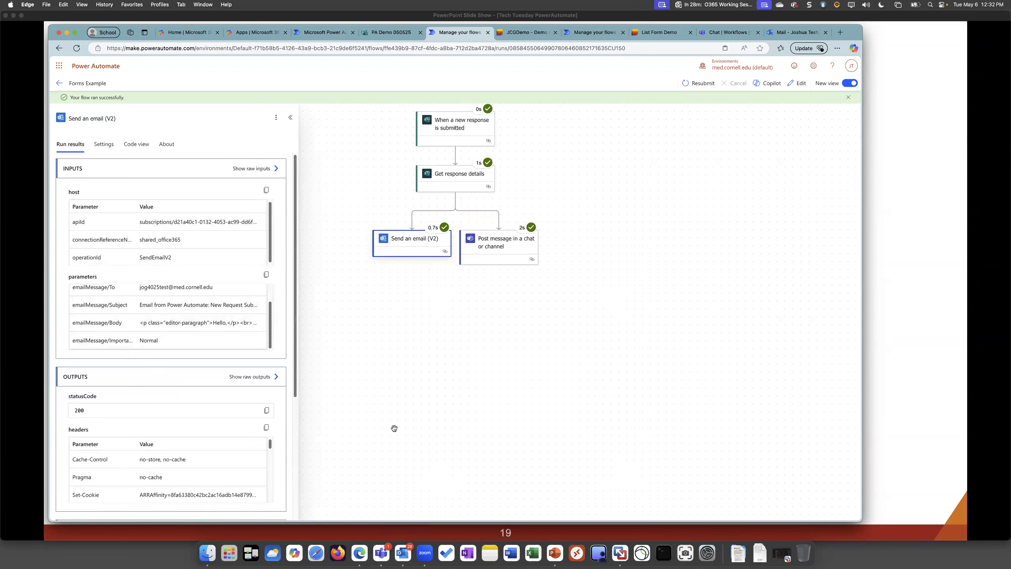
pyautogui.moveTo(633, 266); pyautogui.dragTo(692, 310)
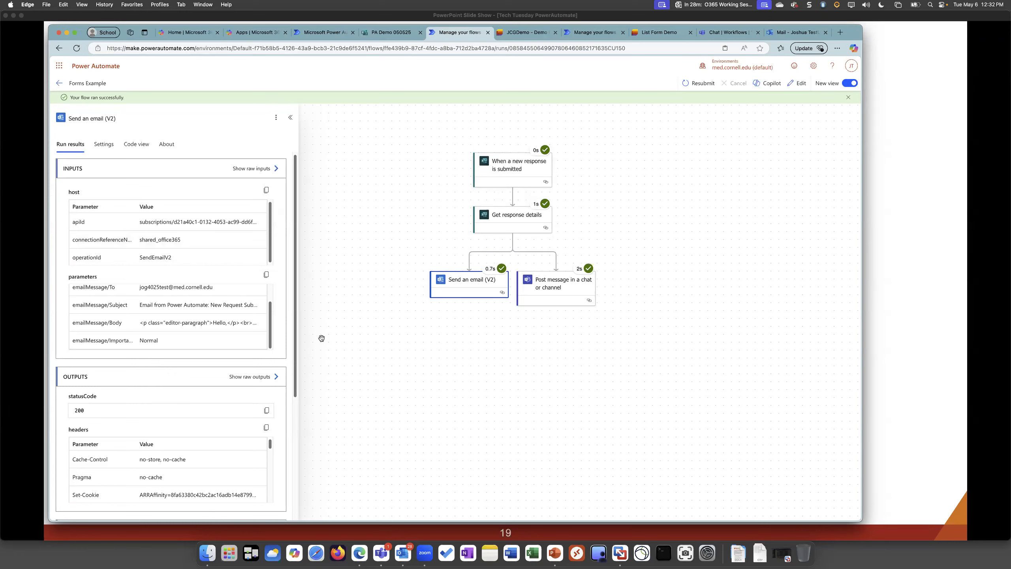
pyautogui.click(56, 83)
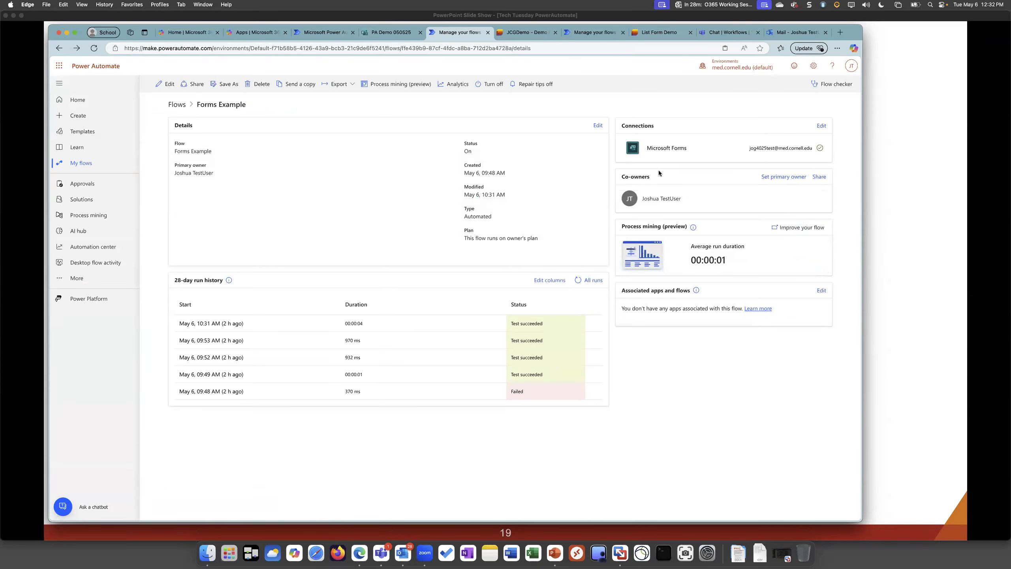
# Share the Forms Example flow by searching for a colleague's name and adding that person as a co-owner
pyautogui.click(821, 177)
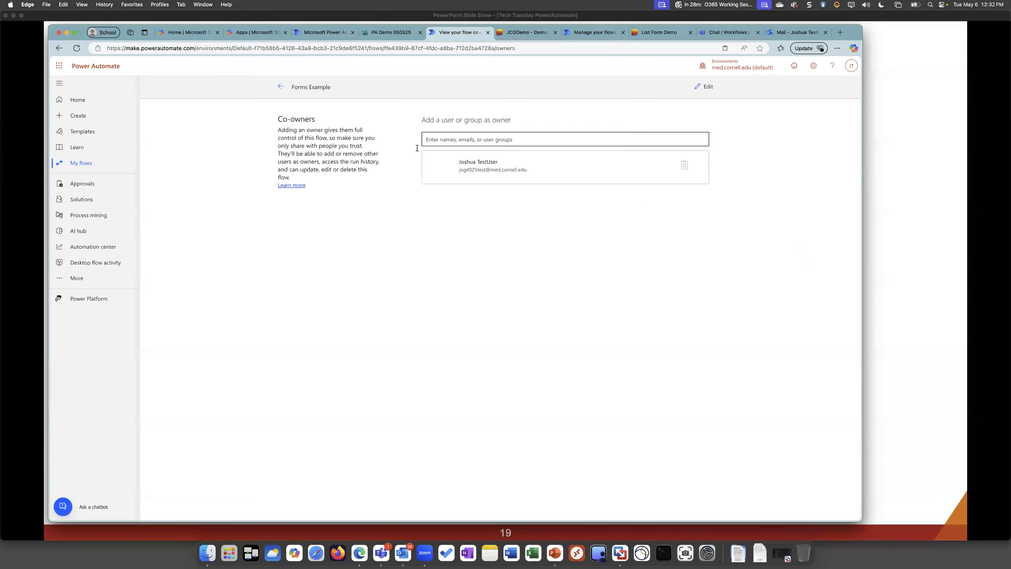
pyautogui.click(511, 145)
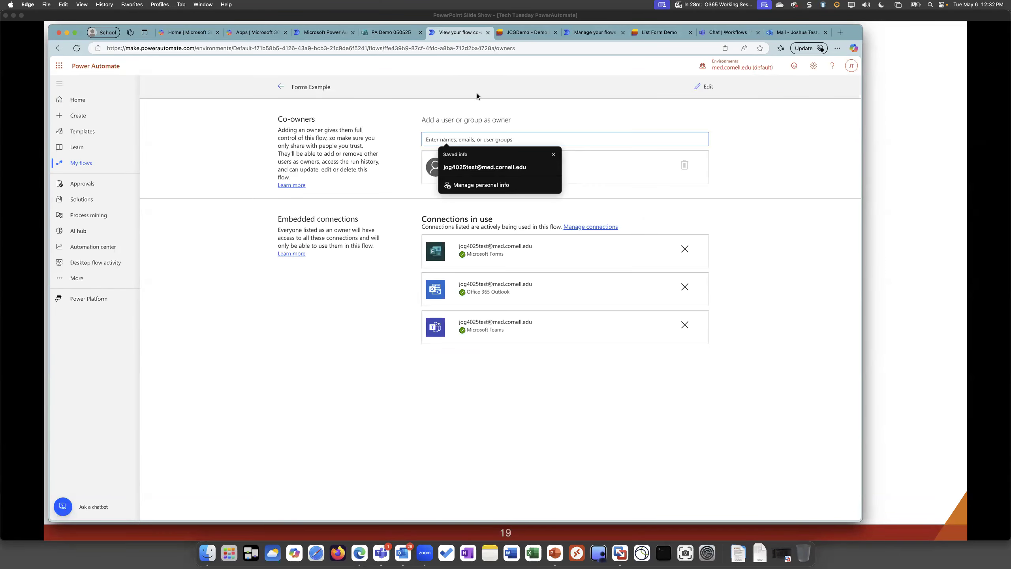
pyautogui.write('rafael s')
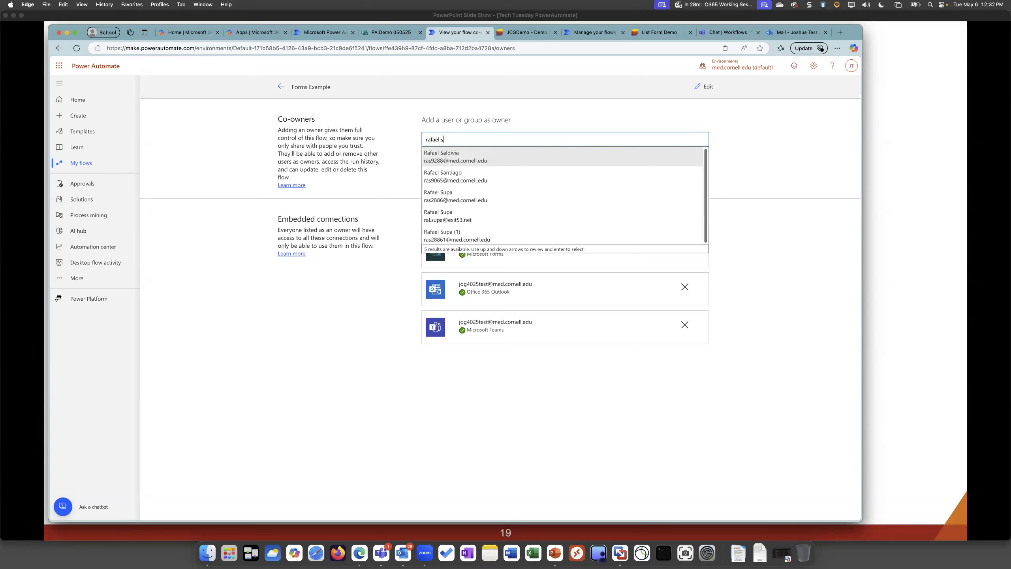
pyautogui.press('Down')
pyautogui.press('Down')
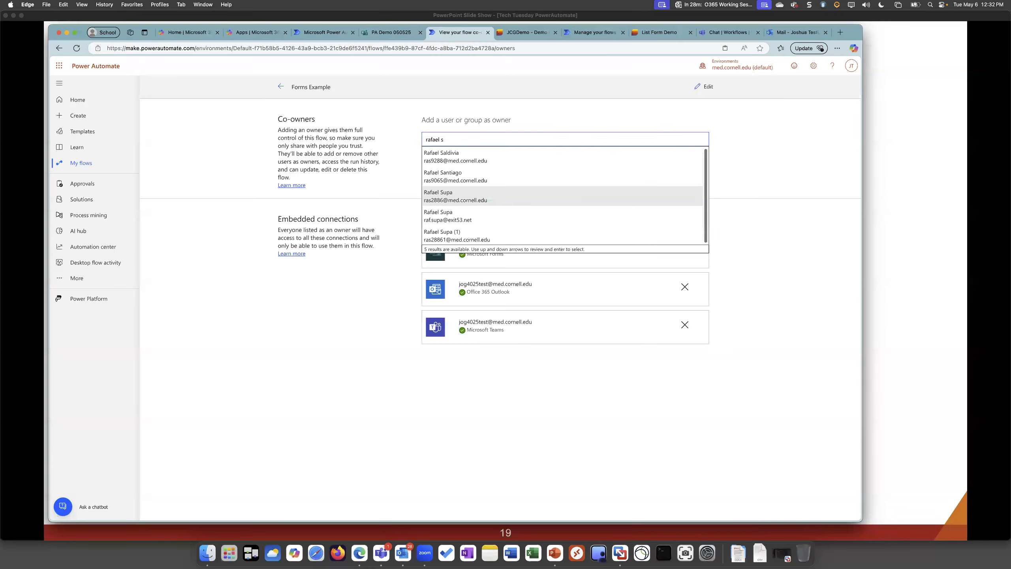
pyautogui.press('Return')
pyautogui.press('Return')
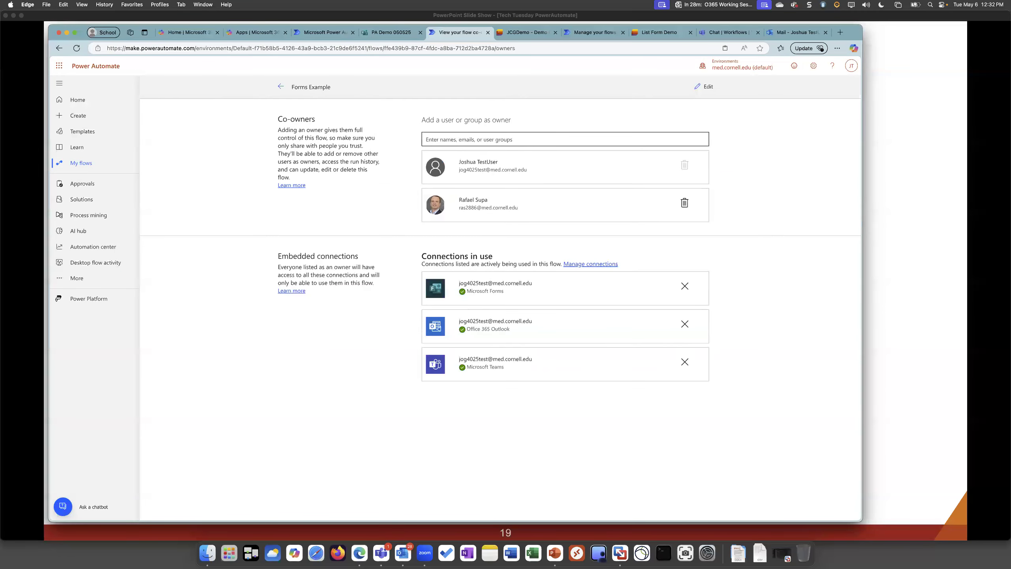
# Return to the Forms Example details page and open the flow for editing in the designer
pyautogui.click(281, 86)
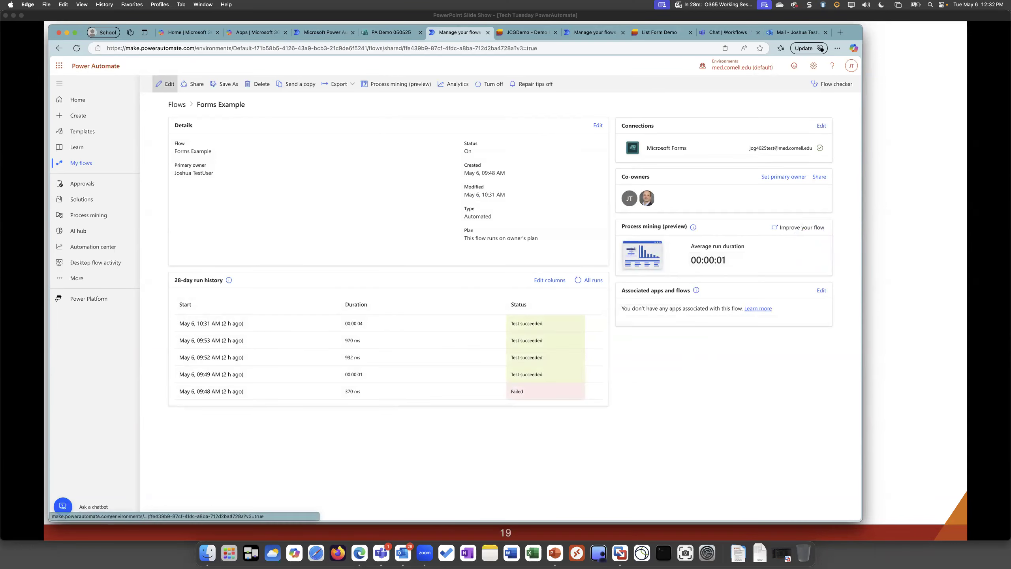
pyautogui.click(165, 83)
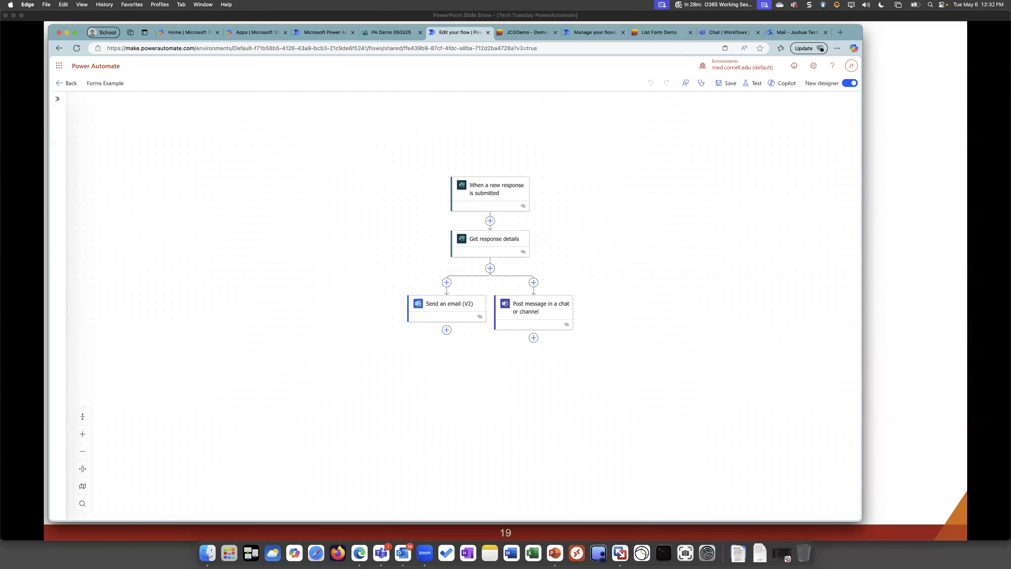
pyautogui.moveTo(547, 231); pyautogui.dragTo(566, 258)
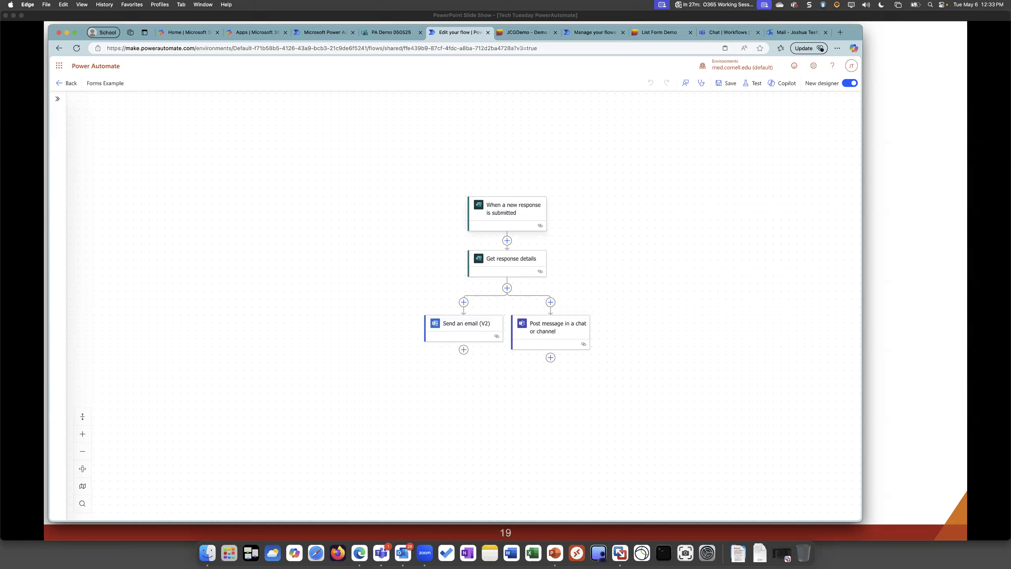
# Enable "Get email notification of each response" in the PA Demo 050525 form's settings and close the settings
pyautogui.click(392, 33)
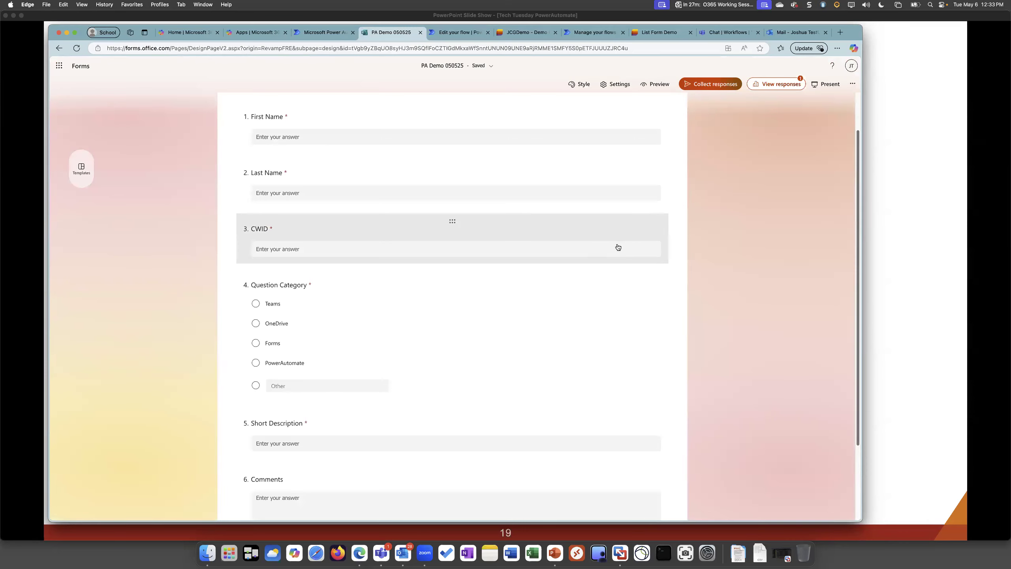
pyautogui.click(617, 85)
pyautogui.scroll(-2, 774, 343)
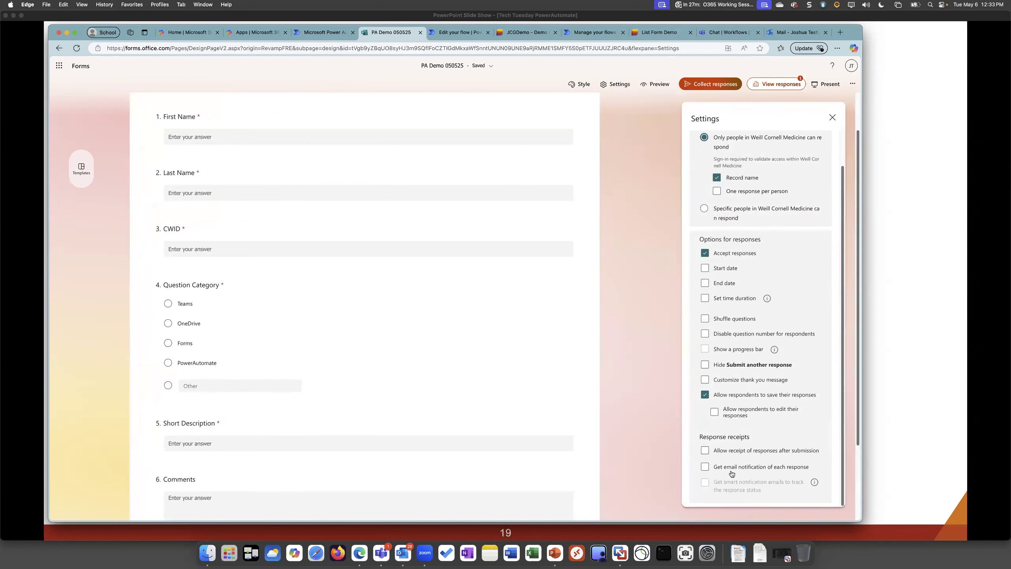
pyautogui.click(756, 471)
pyautogui.scroll(-2, 743, 479)
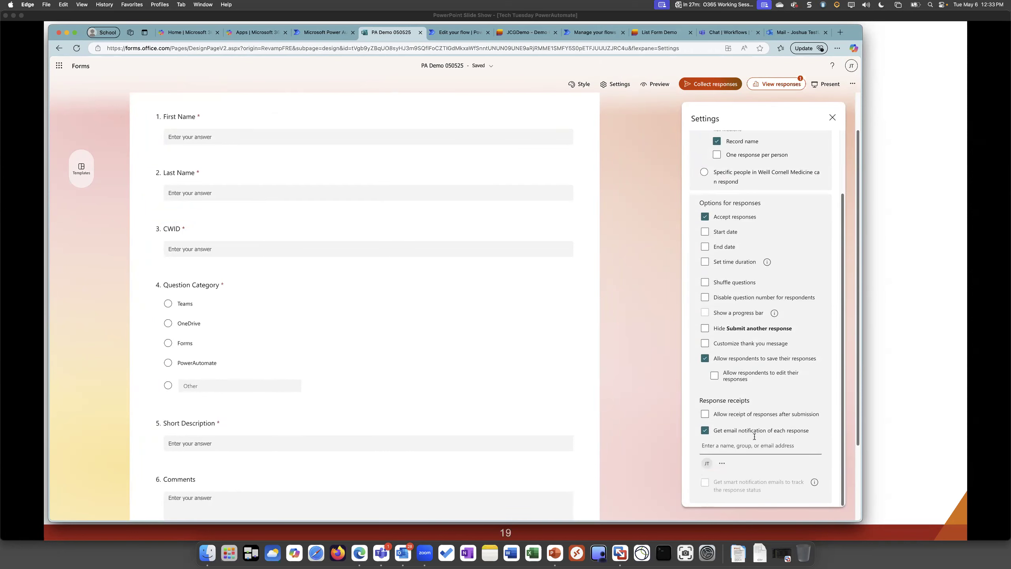
pyautogui.press('super+Tab')
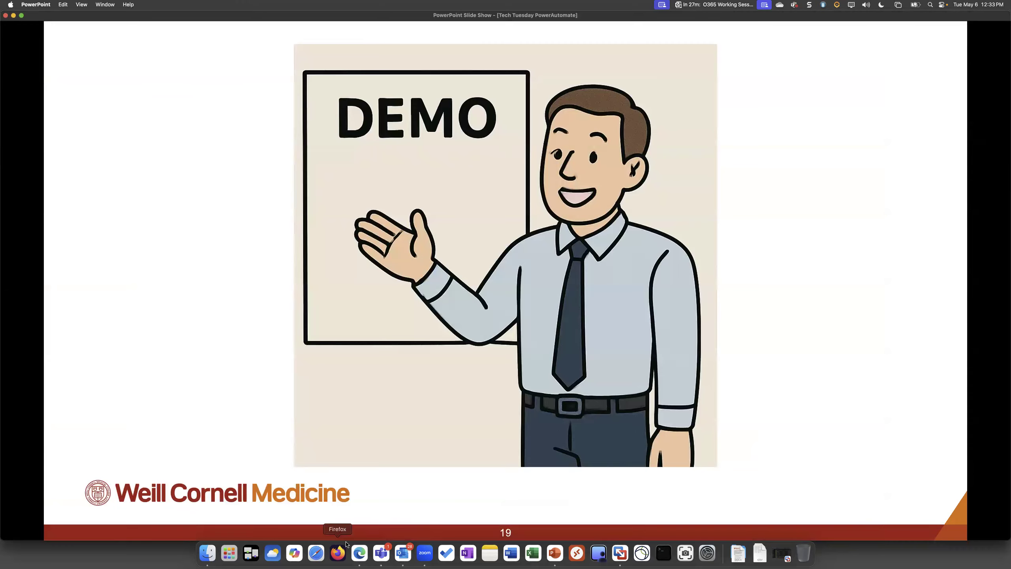
pyautogui.click(359, 553)
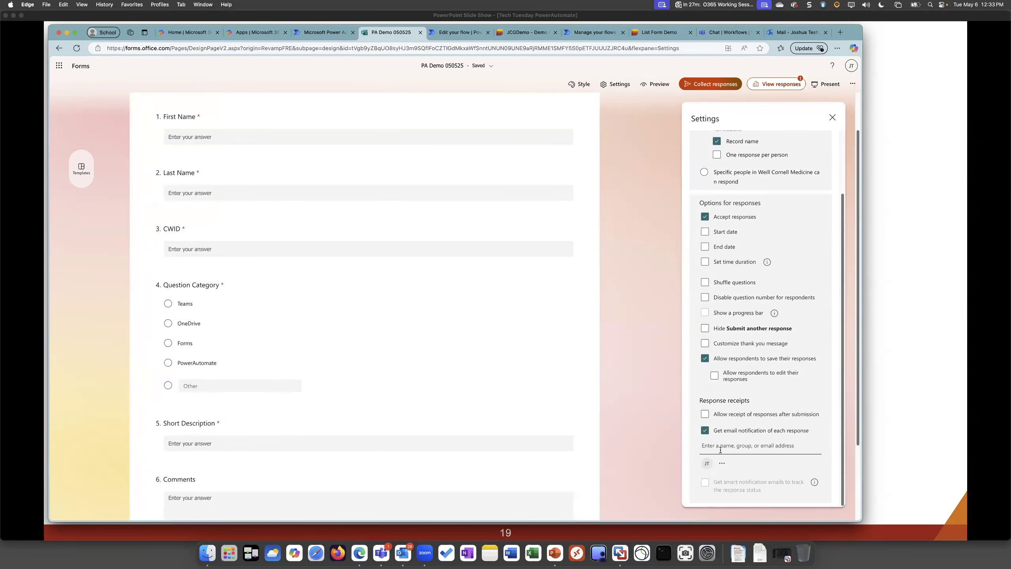
pyautogui.click(831, 119)
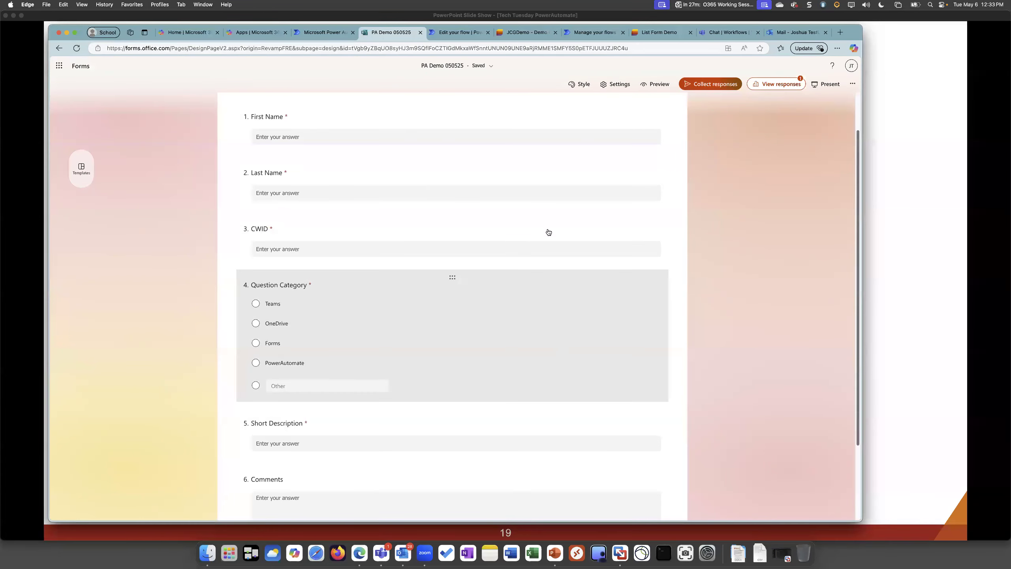
# Preview the PA Demo 050525 form as respondents see it and look through its questions
pyautogui.click(456, 35)
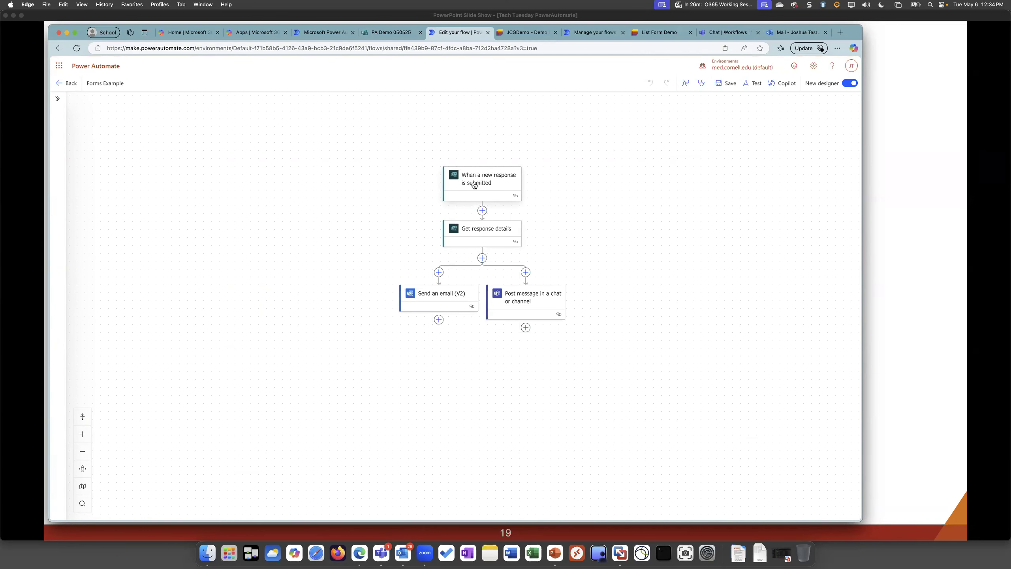
pyautogui.click(382, 31)
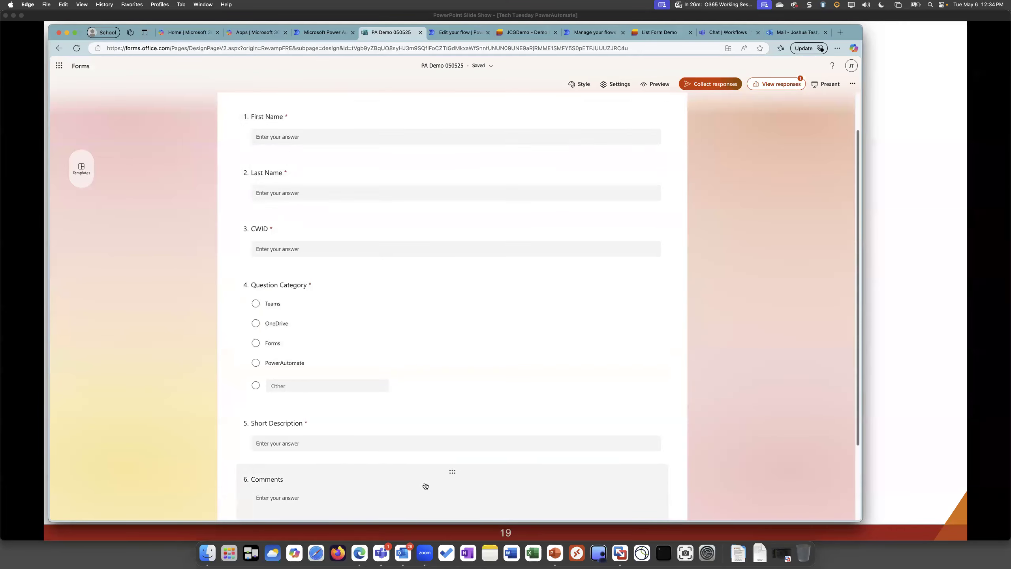
pyautogui.scroll(-2, 681, 141)
pyautogui.click(656, 84)
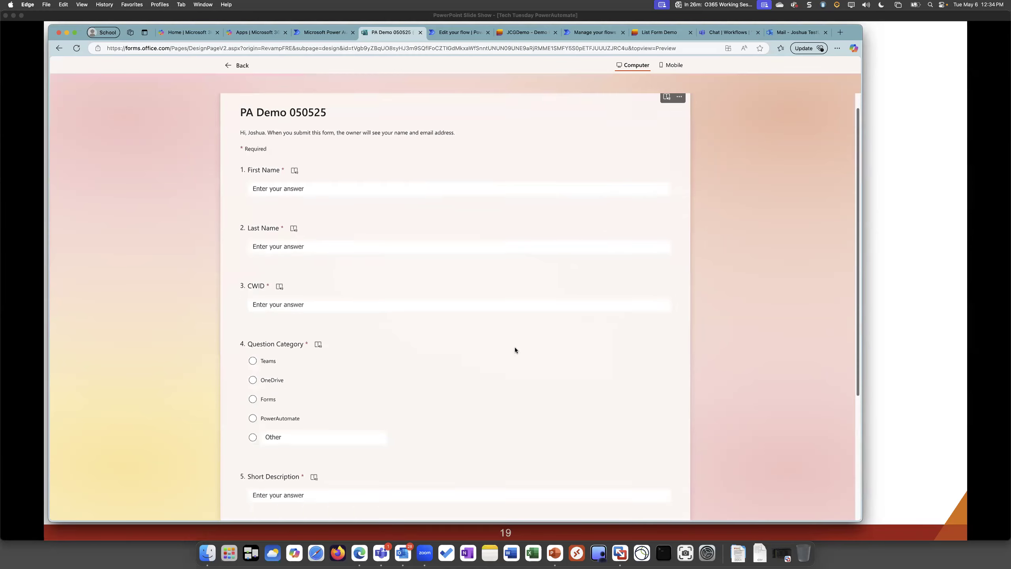
pyautogui.scroll(-5, 515, 347)
pyautogui.scroll(10, 470, 306)
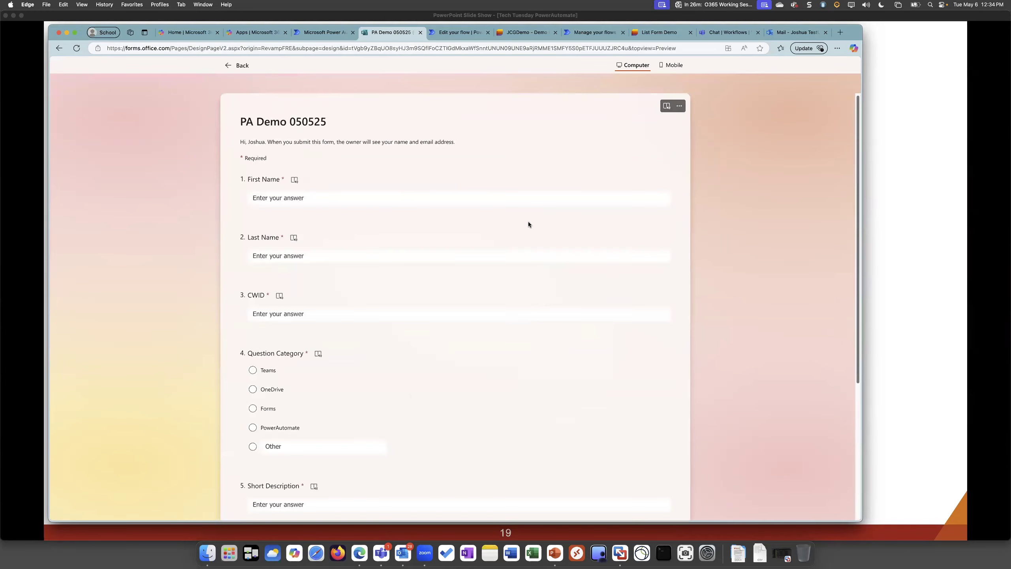
# Select PA Demo 050525 as the Form Id of the flow's "When a new response is submitted" trigger
pyautogui.click(458, 32)
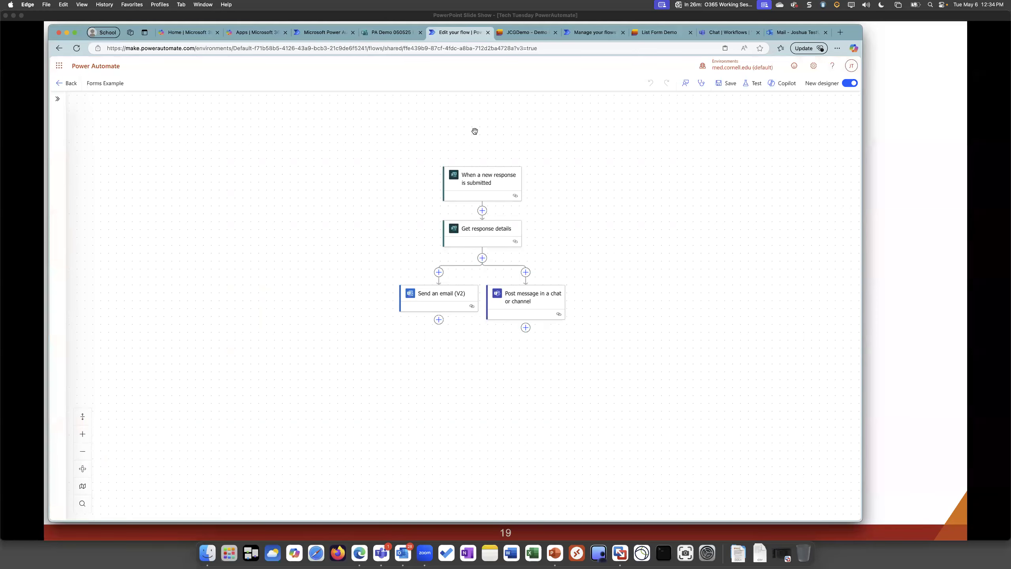
pyautogui.click(485, 182)
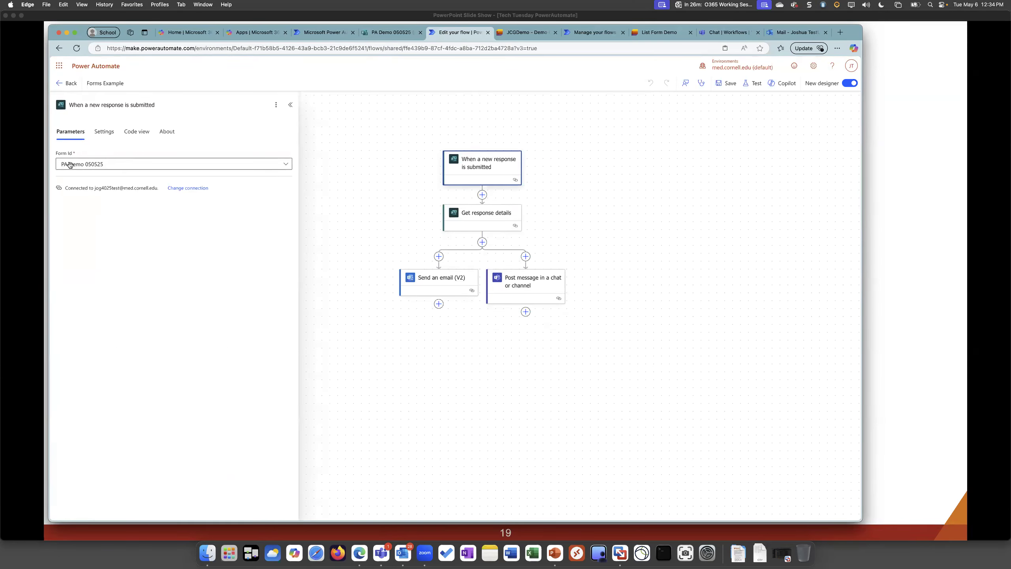
pyautogui.click(70, 164)
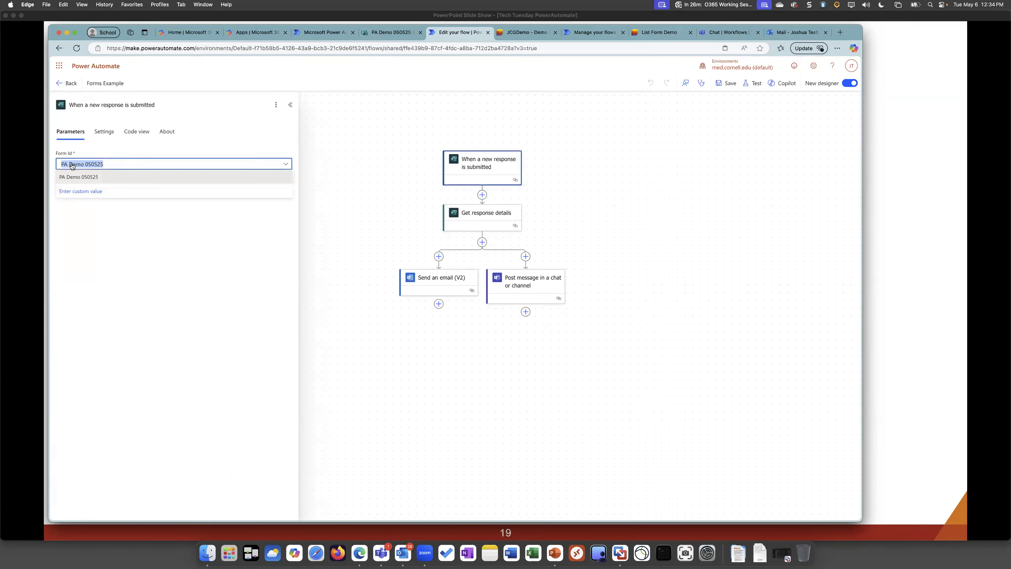
pyautogui.click(93, 177)
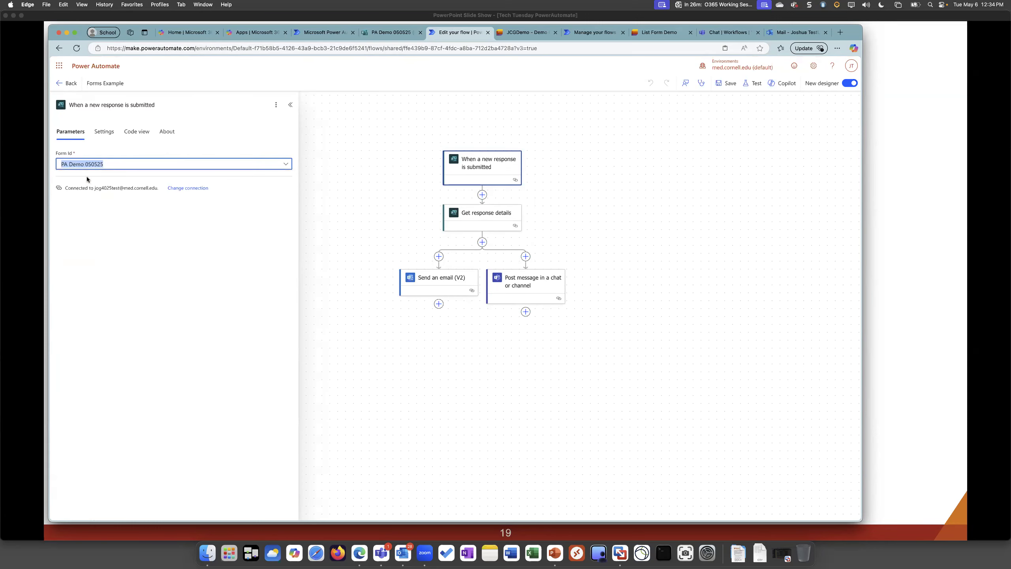
# Check the title in the form preview, and open the parameters of the flow's Get response details action
pyautogui.click(380, 32)
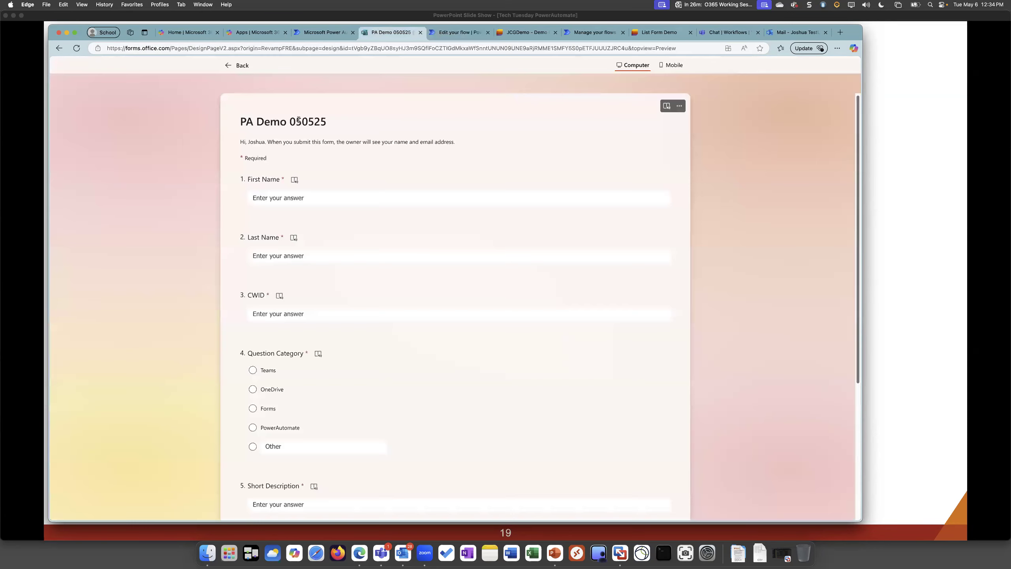
pyautogui.click(442, 33)
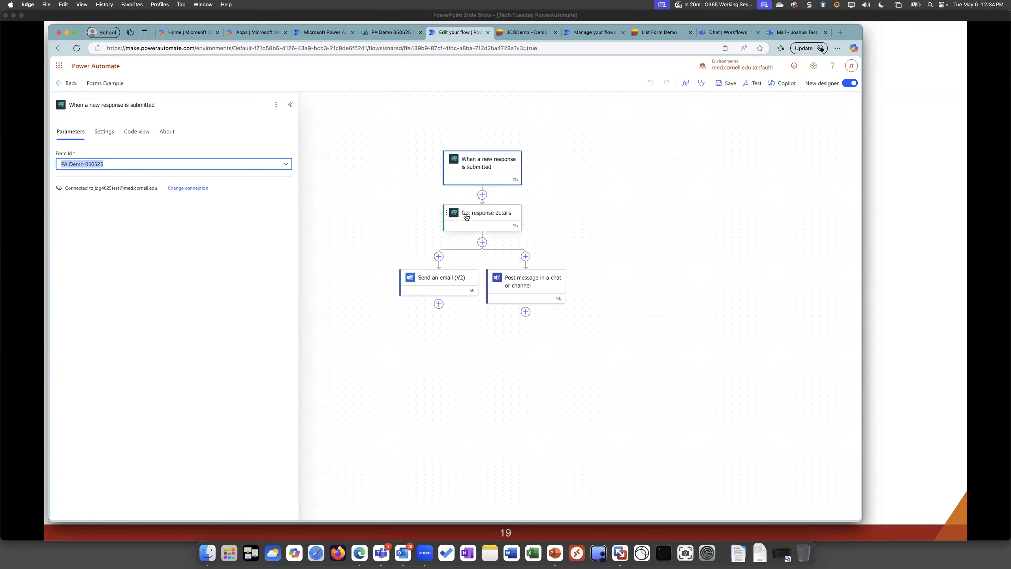
pyautogui.click(517, 218)
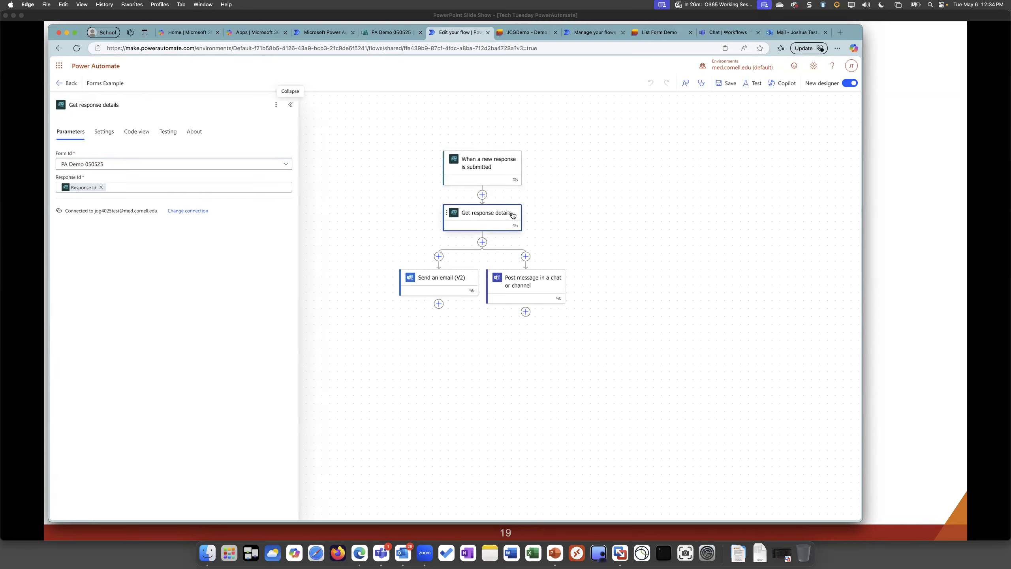
# Remove the Response Id value from the Get response details action and reinsert Response Id from the trigger's dynamic content
pyautogui.click(117, 164)
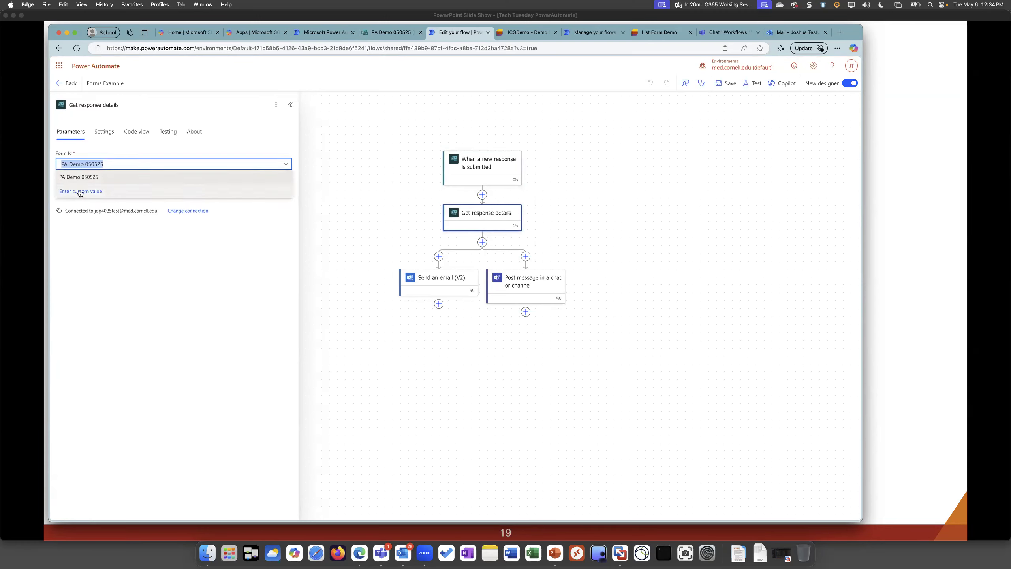
pyautogui.click(124, 317)
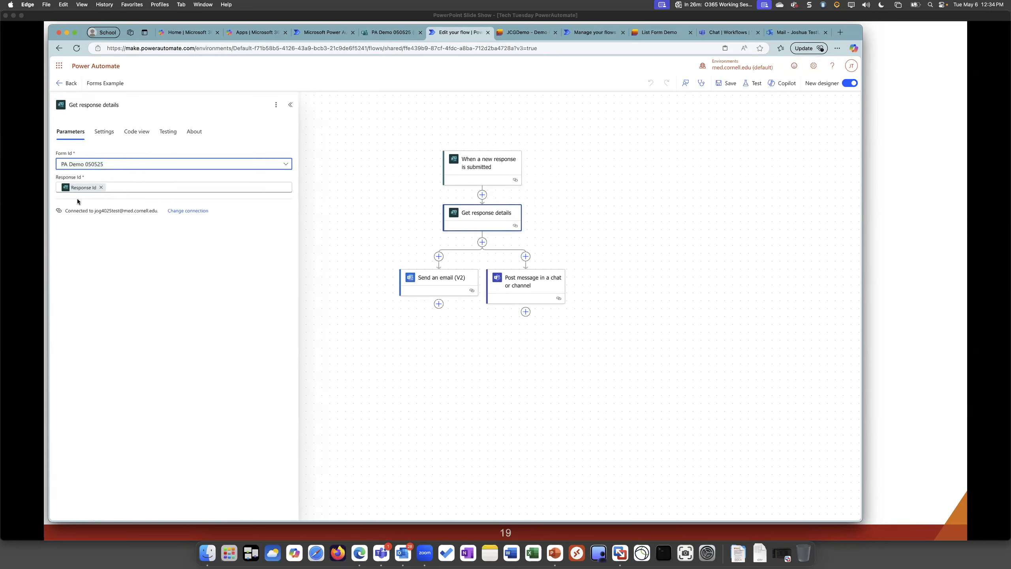
pyautogui.click(105, 187)
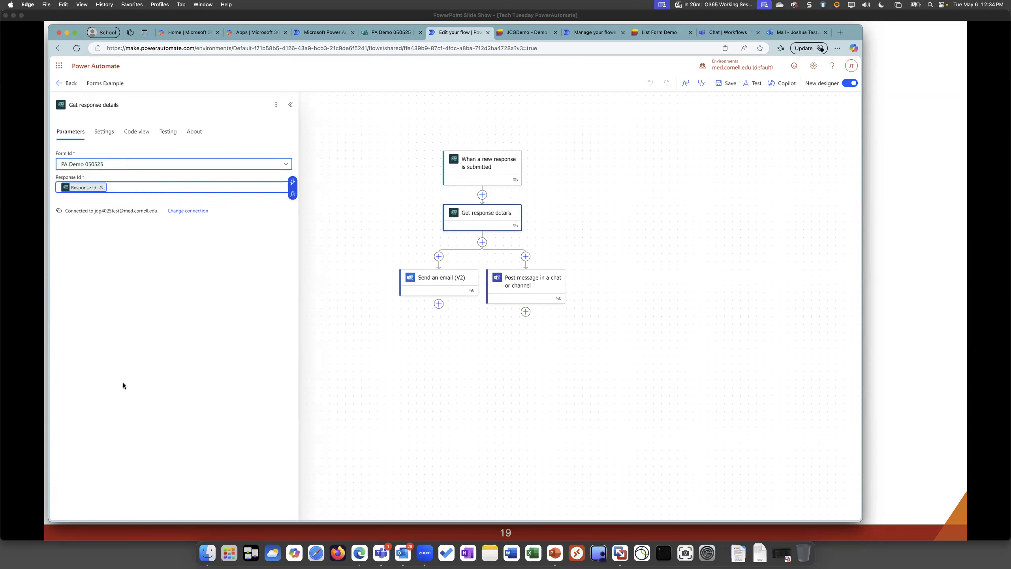
pyautogui.click(100, 186)
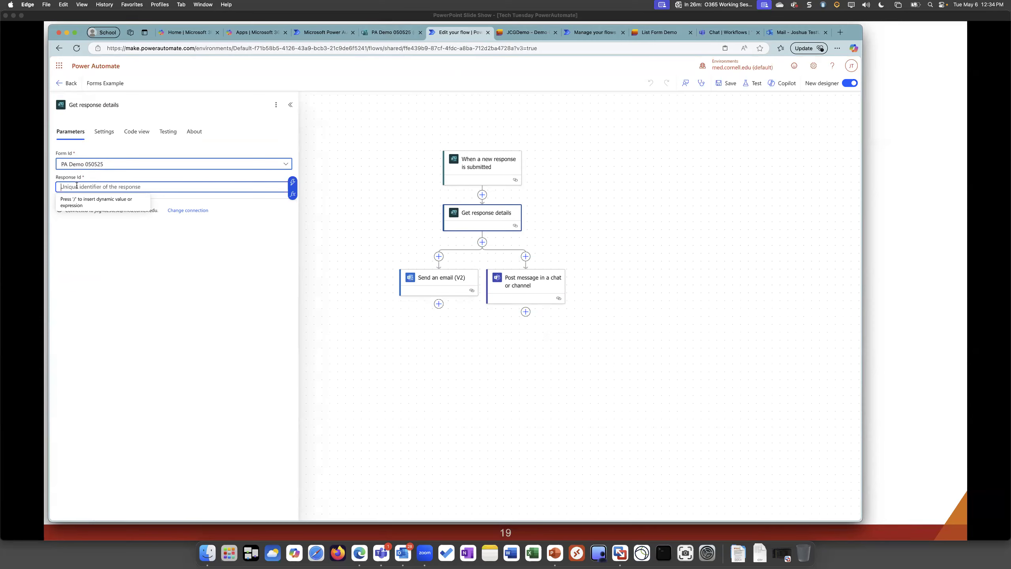
pyautogui.click(294, 183)
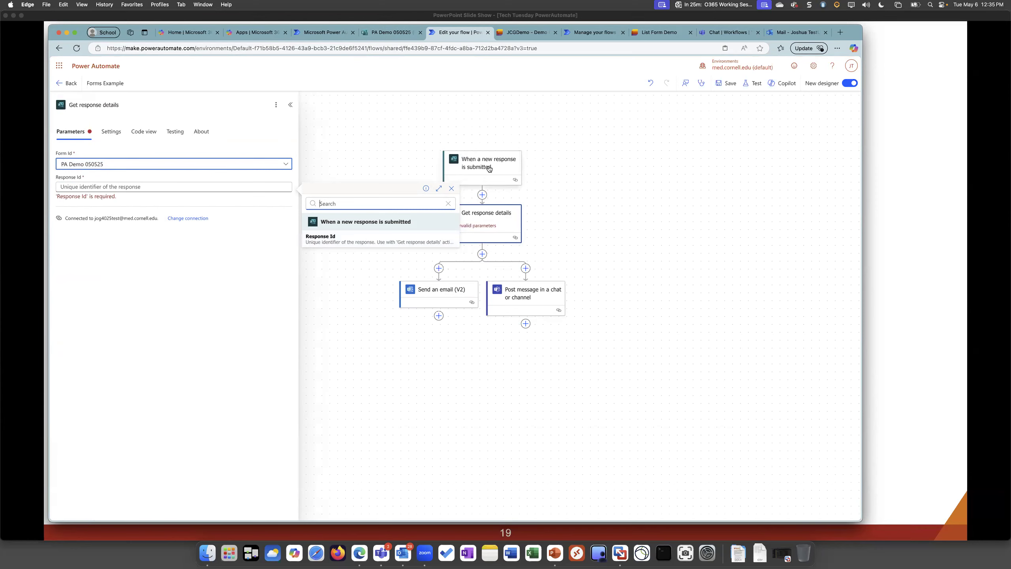
pyautogui.click(405, 239)
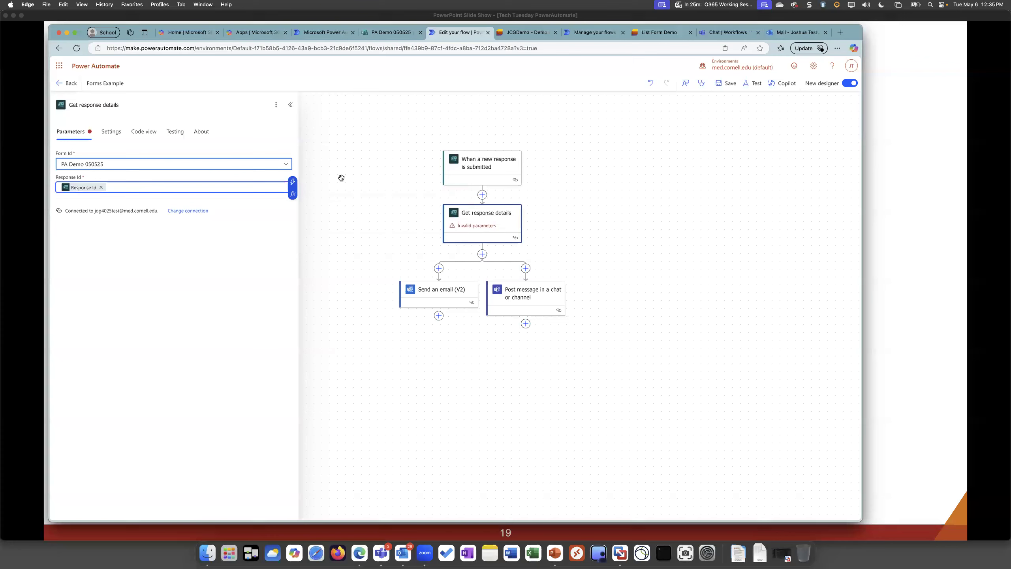
pyautogui.click(658, 198)
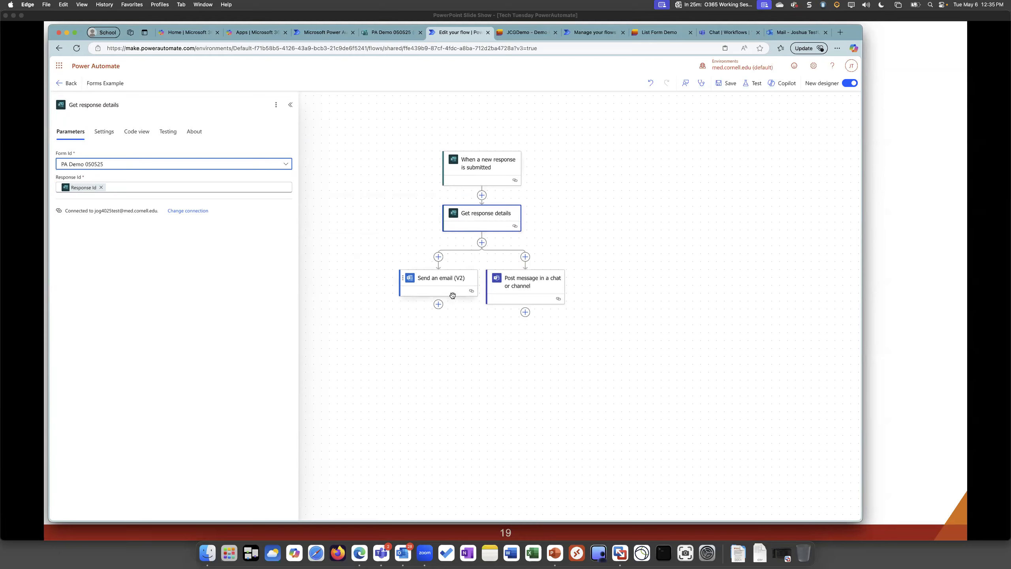
# Open the Send an email (V2) action and show all Get response details fields available as dynamic content for its body
pyautogui.click(441, 280)
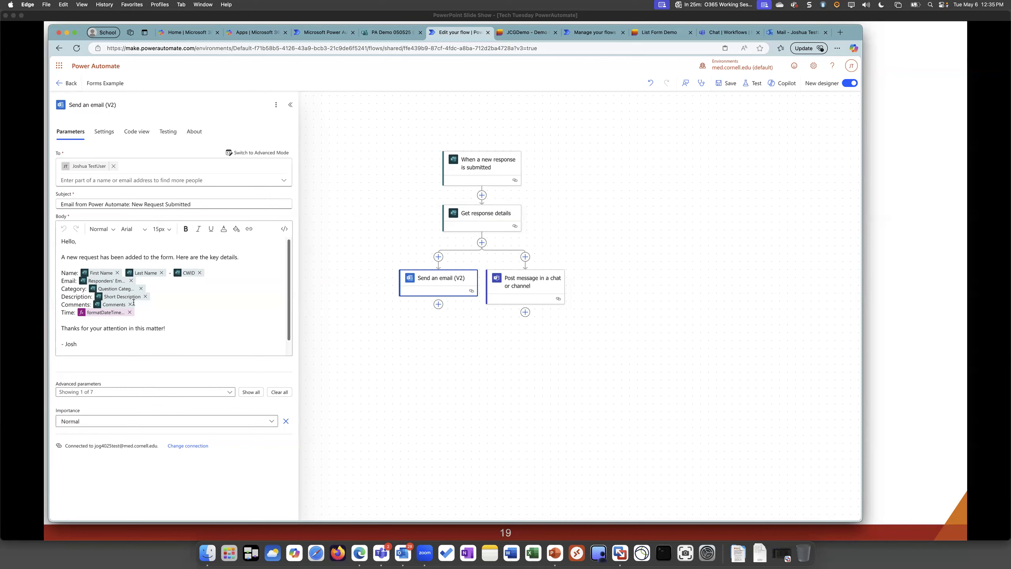
pyautogui.click(249, 273)
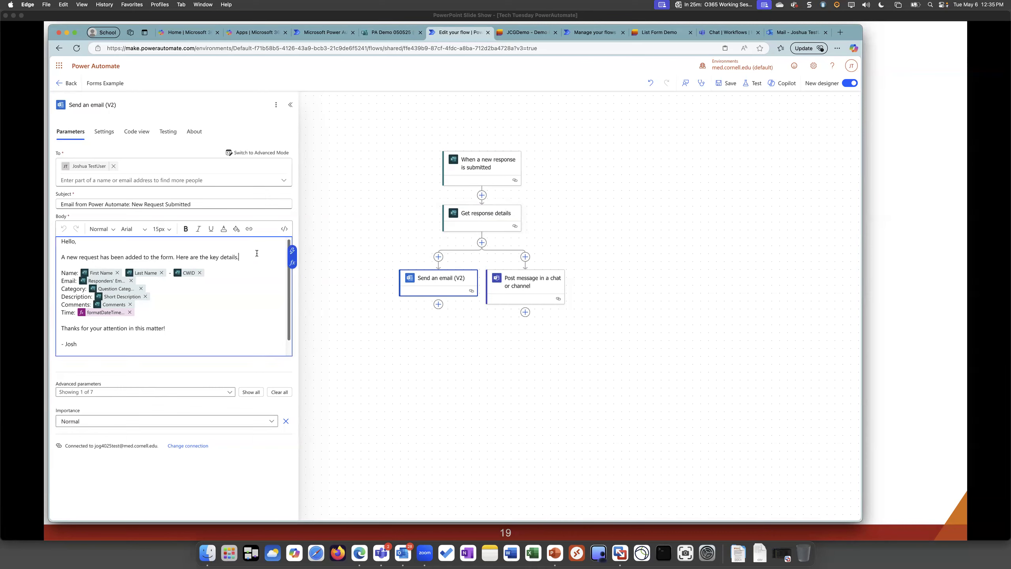
pyautogui.click(292, 251)
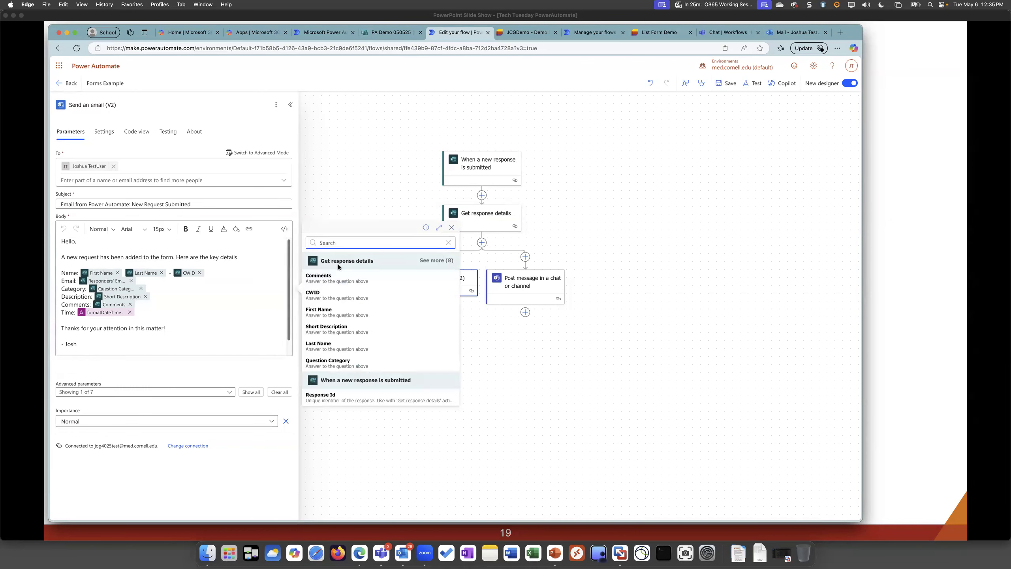
pyautogui.click(435, 261)
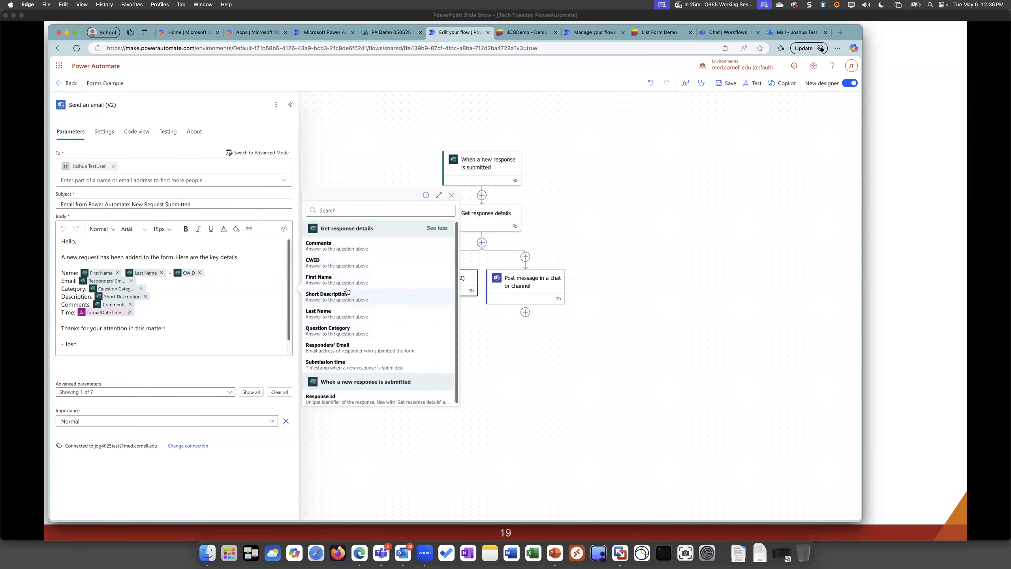
# Compare the questions in the PA Demo 050525 form preview with the dynamic fields used in the email body
pyautogui.click(388, 33)
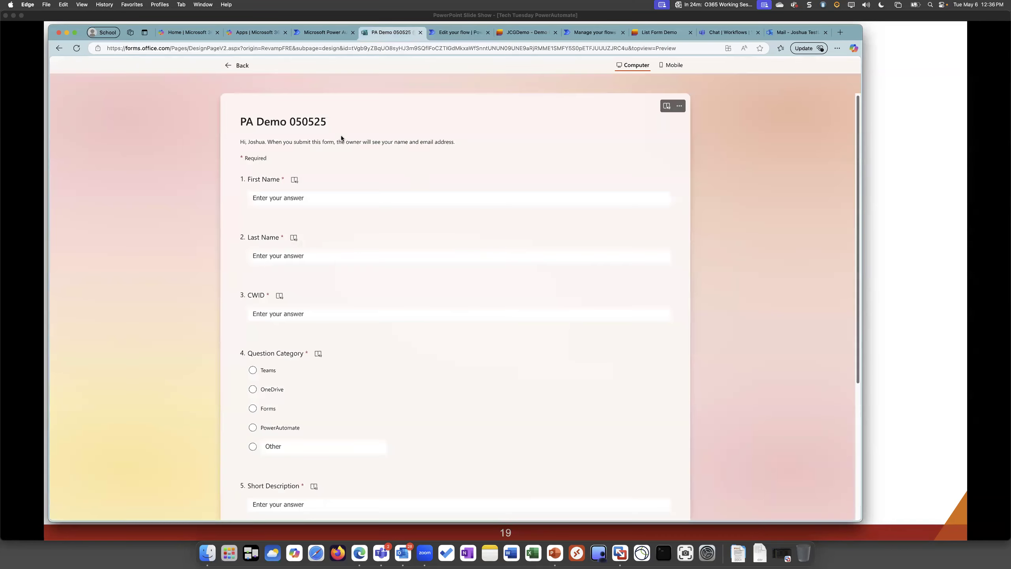
pyautogui.scroll(-2, 422, 363)
pyautogui.scroll(2, 406, 352)
pyautogui.click(461, 33)
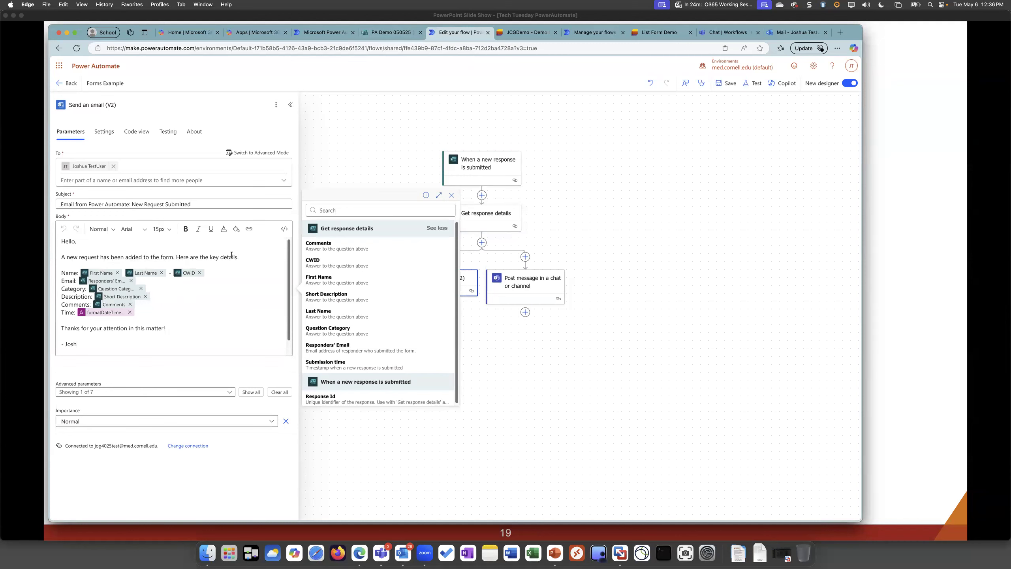
pyautogui.moveTo(100, 274)
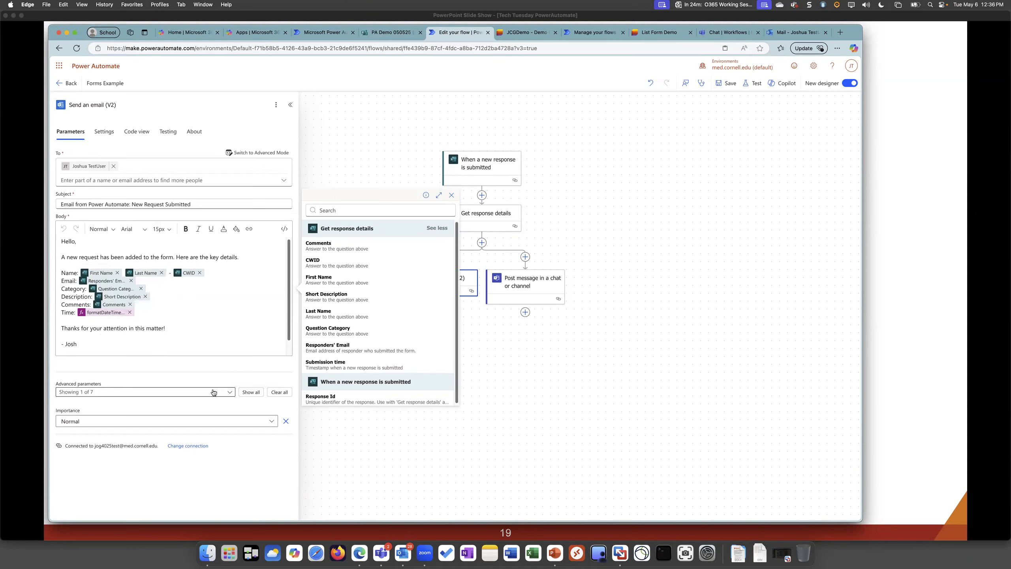
# Show all advanced parameters of the Send an email (V2) action and review them, including the Importance options
pyautogui.click(251, 392)
pyautogui.scroll(-3, 85, 316)
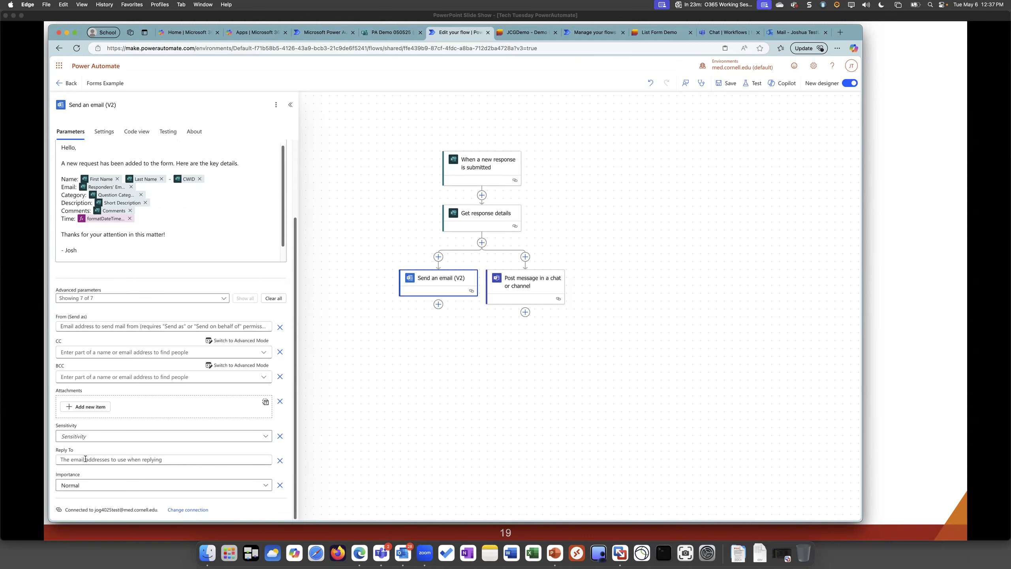
pyautogui.click(87, 485)
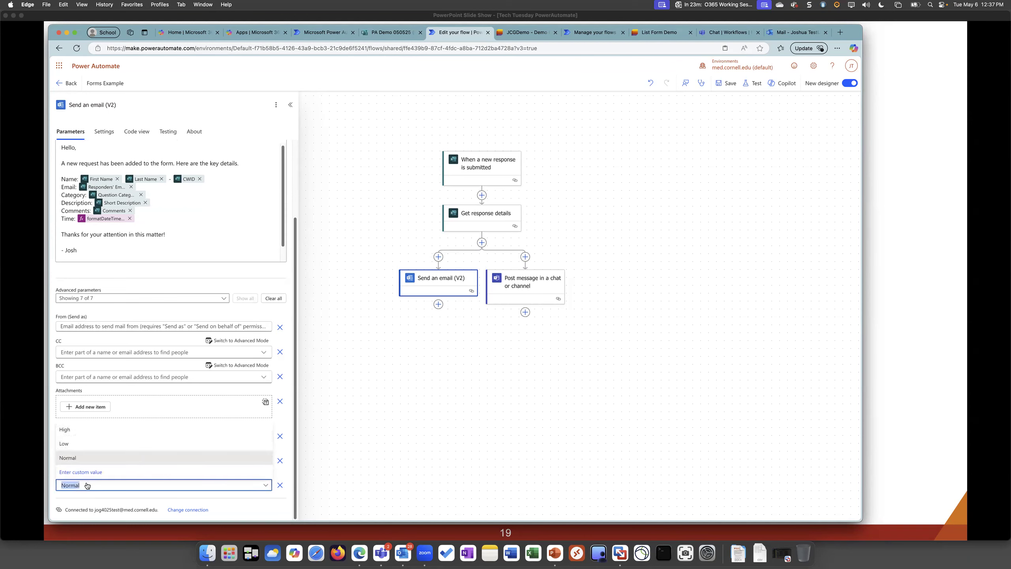
pyautogui.click(170, 274)
pyautogui.scroll(2, 167, 284)
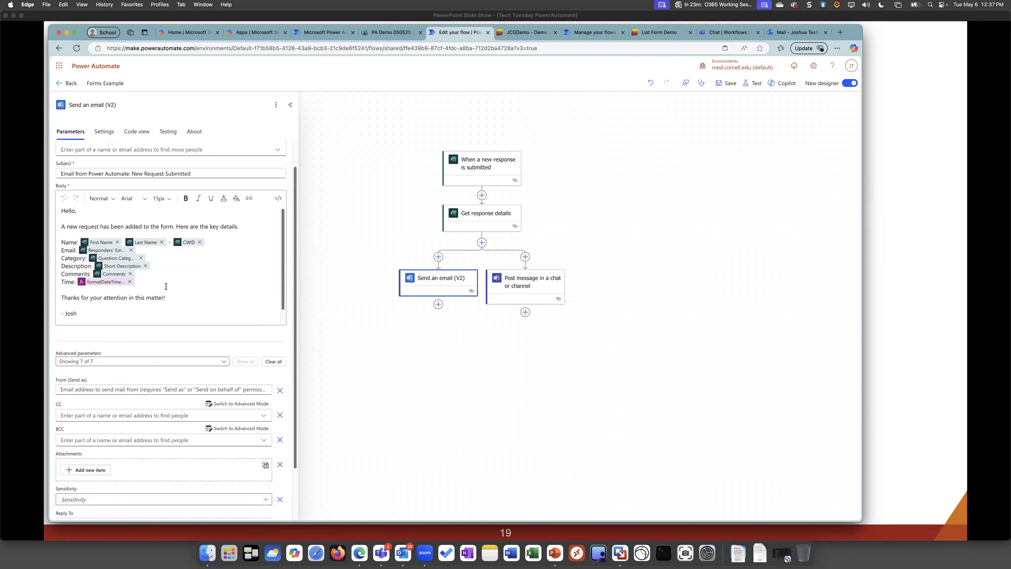
pyautogui.scroll(1, 166, 287)
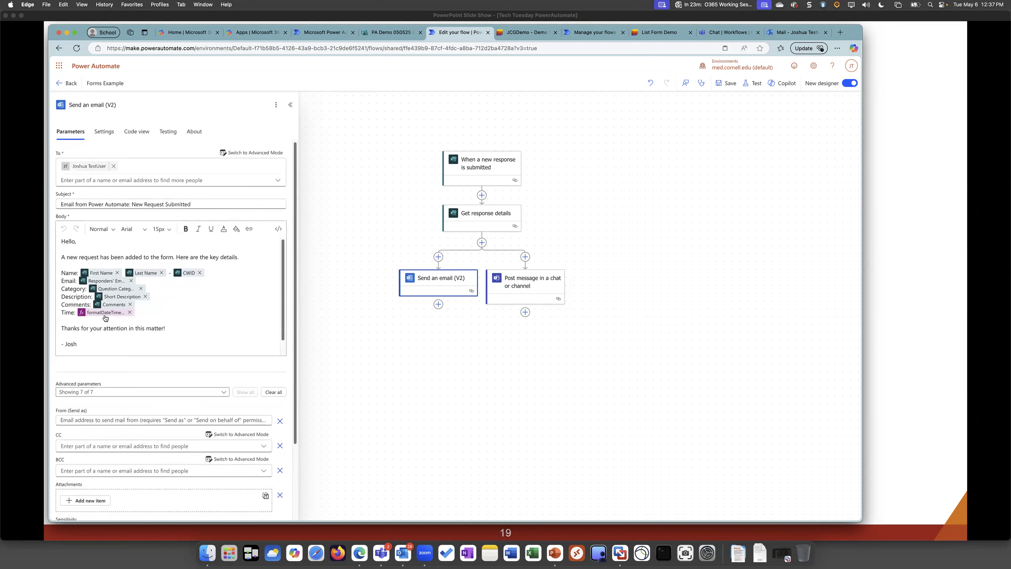
# Open the formatDateTime expression on the email body's Time line, enlarge its editor and examine the format and time zone
pyautogui.click(247, 258)
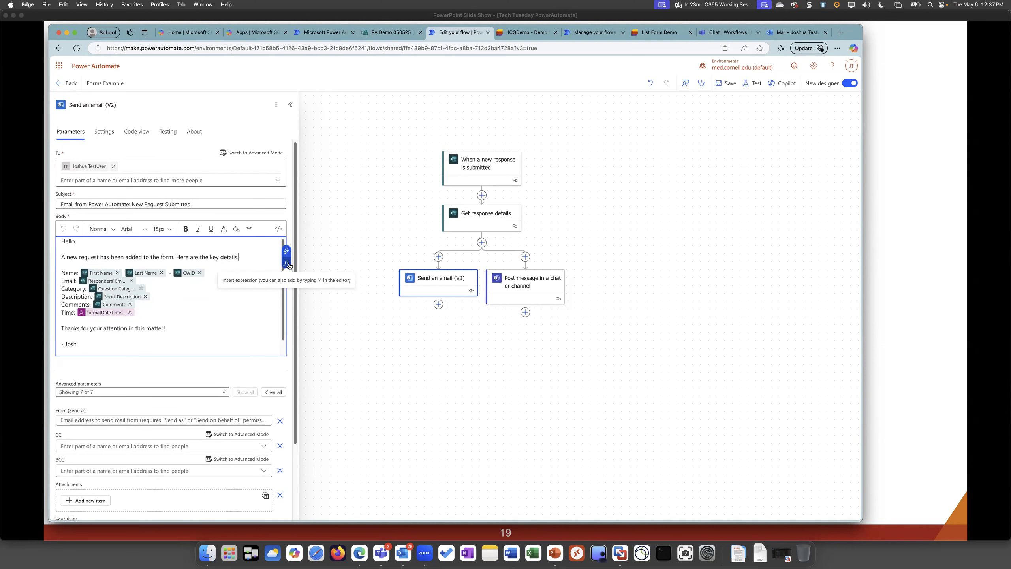
pyautogui.click(106, 314)
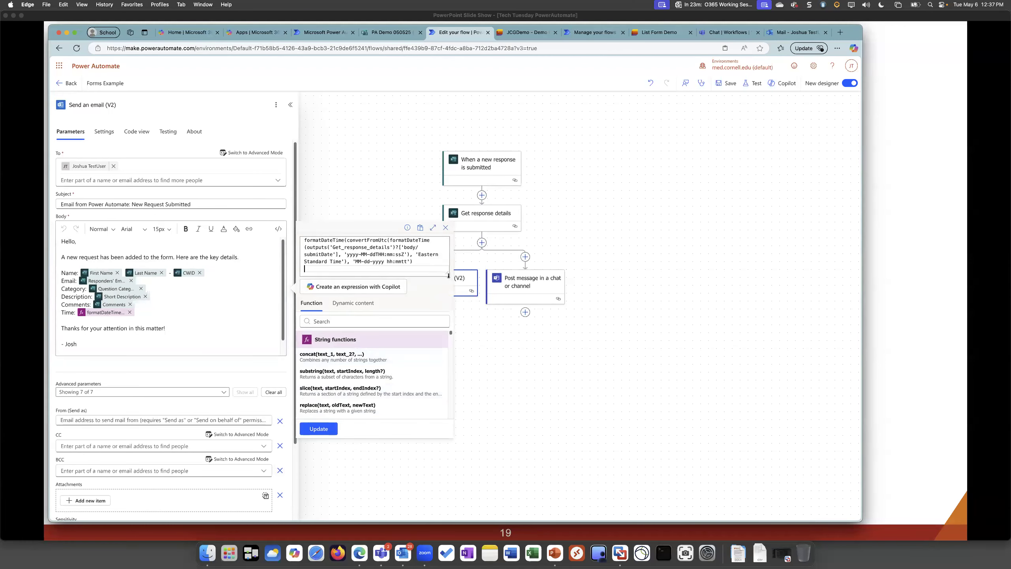
pyautogui.moveTo(448, 275); pyautogui.dragTo(448, 284)
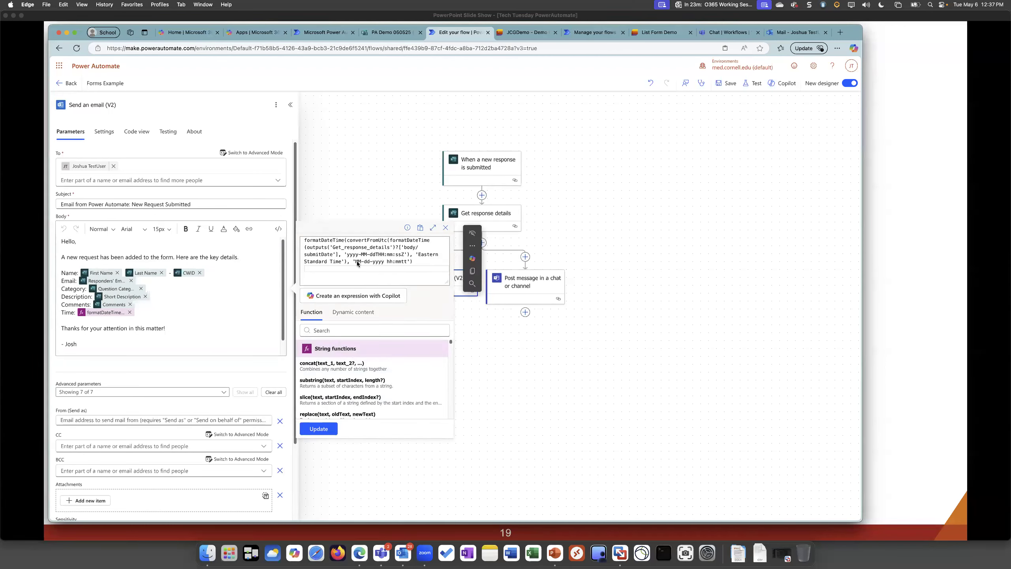
pyautogui.moveTo(446, 282); pyautogui.dragTo(346, 288)
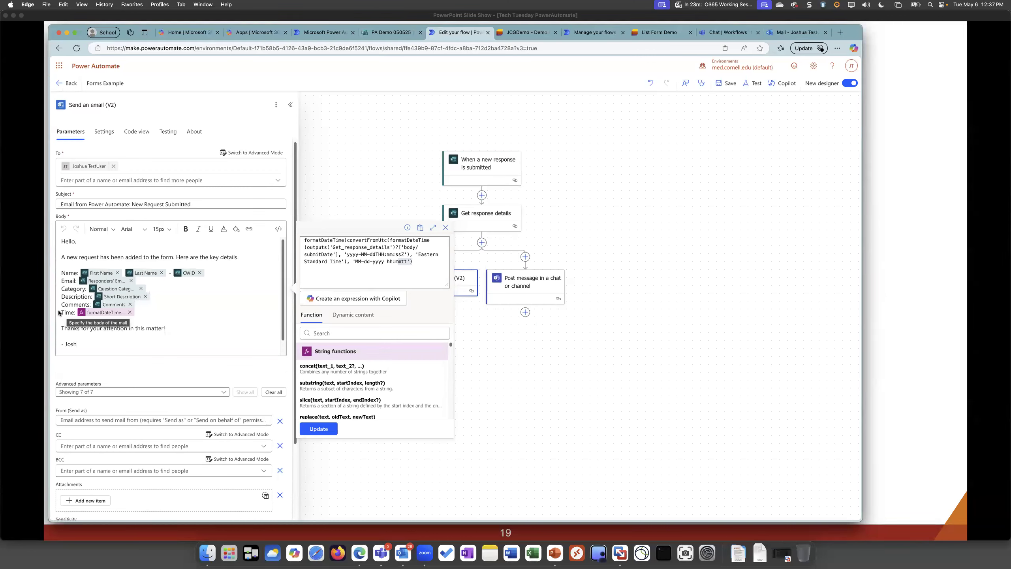
pyautogui.click(424, 254)
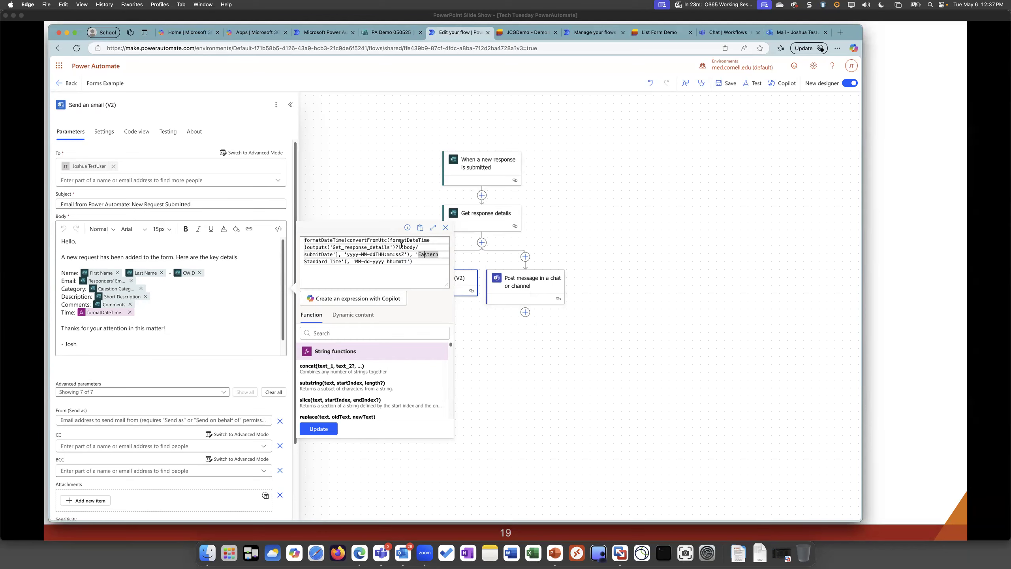
# Replace the submitDate reference in the Time expression with the Submission time dynamic content and update the expression
pyautogui.moveTo(308, 247); pyautogui.dragTo(338, 255)
pyautogui.click(349, 317)
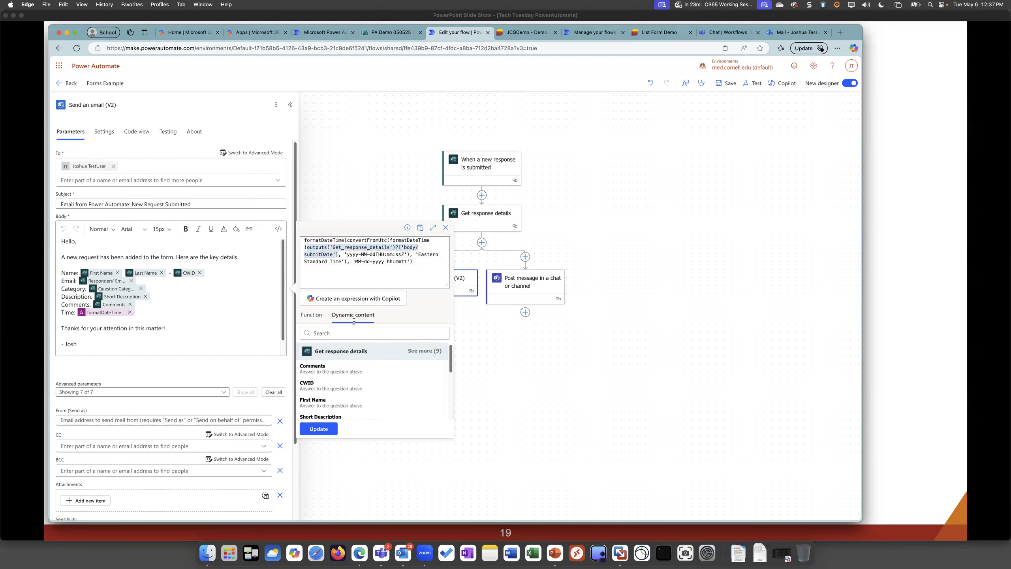
pyautogui.scroll(-5, 360, 414)
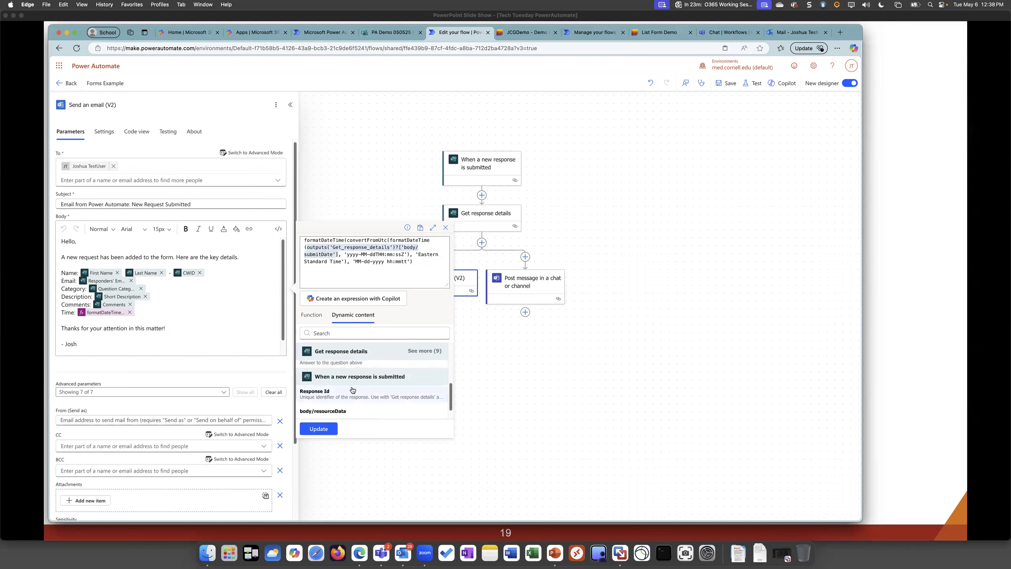
pyautogui.scroll(3, 358, 388)
pyautogui.click(330, 333)
pyautogui.write('suy')
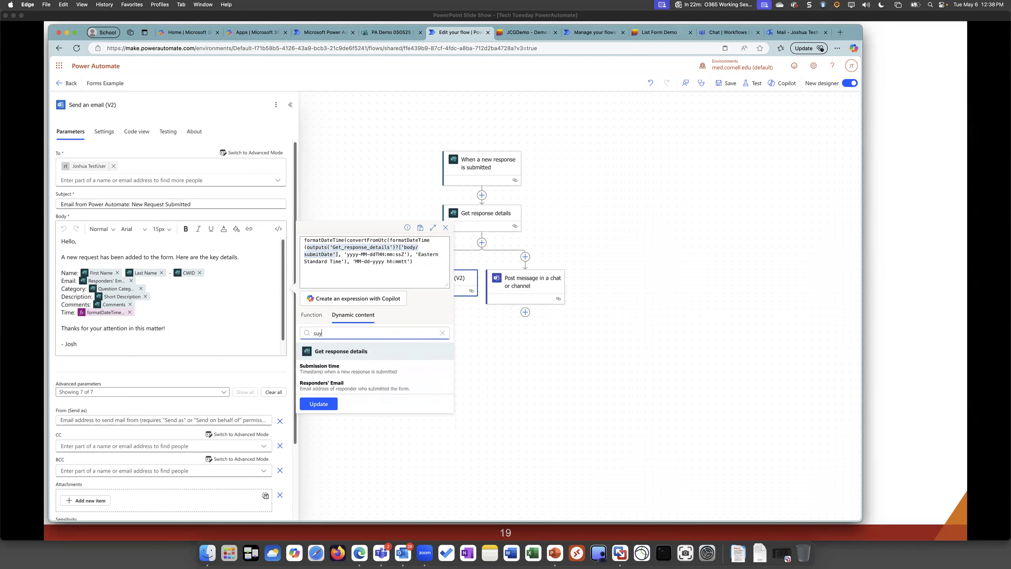
pyautogui.click(347, 369)
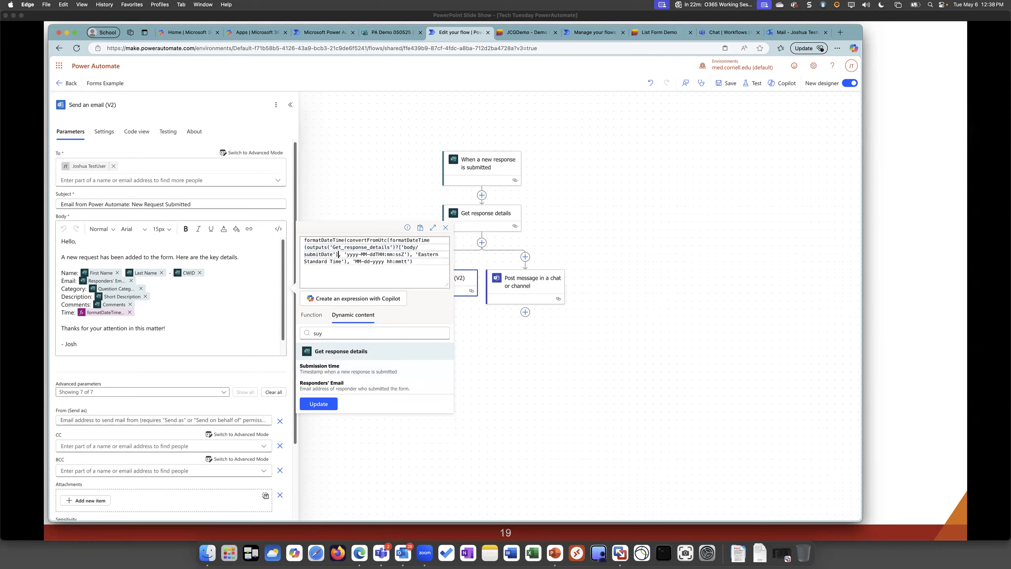
pyautogui.click(318, 404)
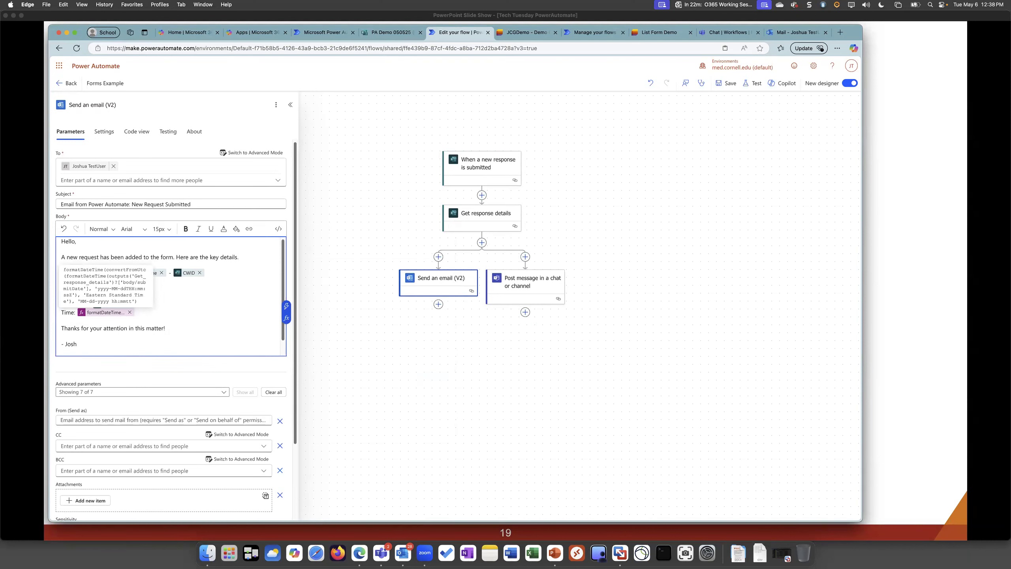
# Recheck the email's Time expression, and open the parameters of the Post message in a chat or channel action
pyautogui.click(105, 312)
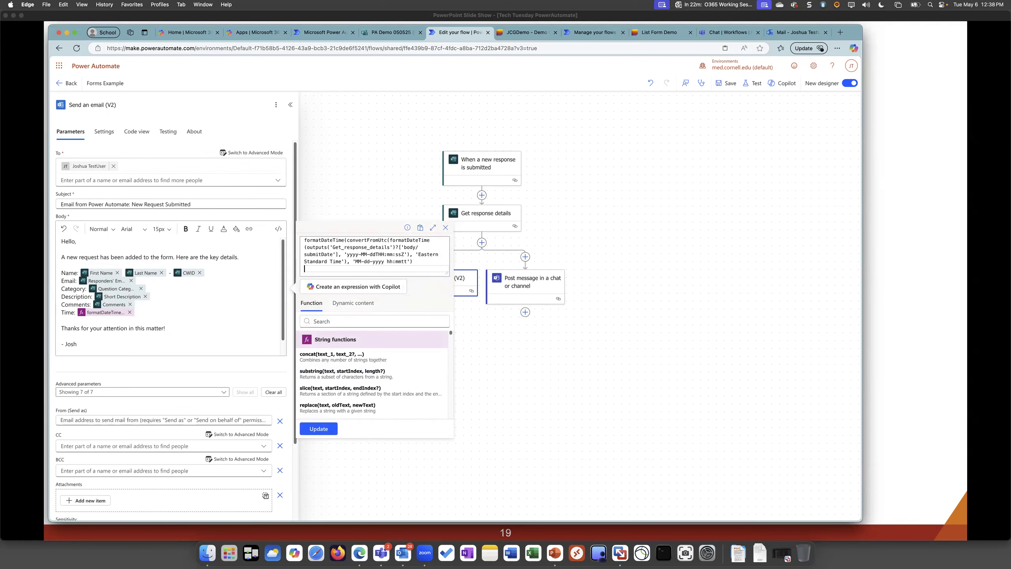
pyautogui.click(374, 183)
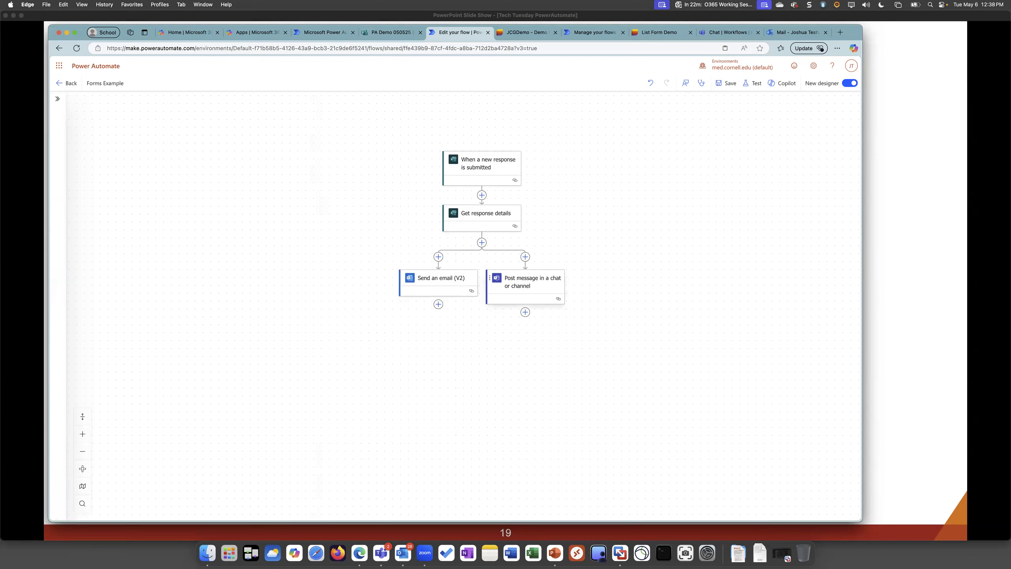
pyautogui.click(527, 283)
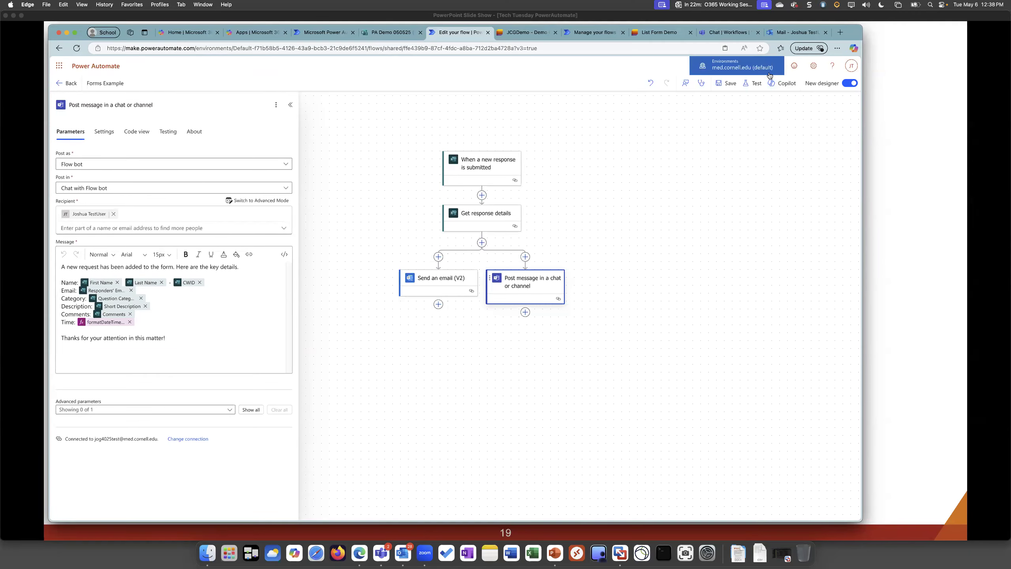
# Save the Forms Example flow and start a manual test of it
pyautogui.click(741, 85)
pyautogui.click(843, 91)
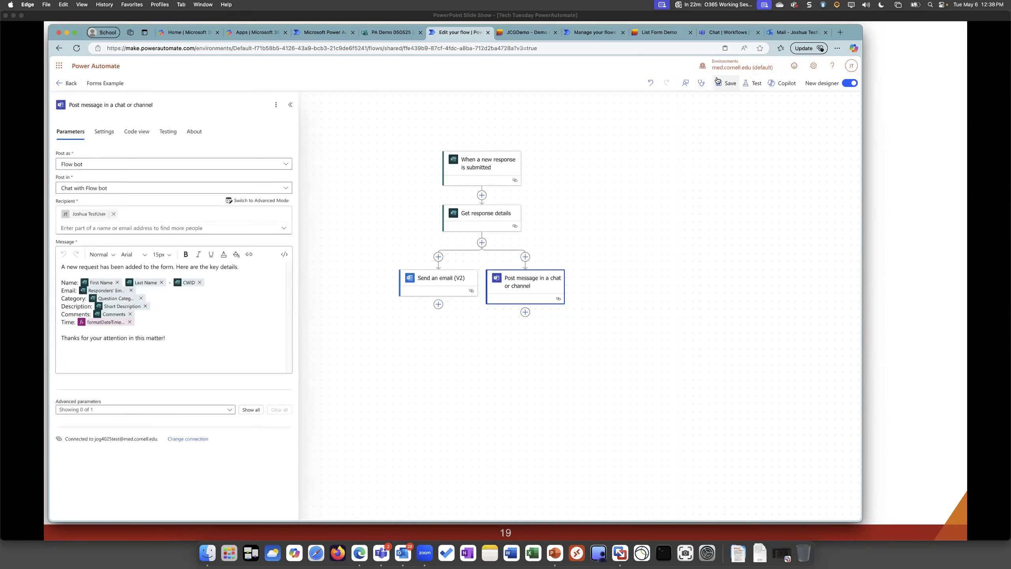
pyautogui.click(725, 84)
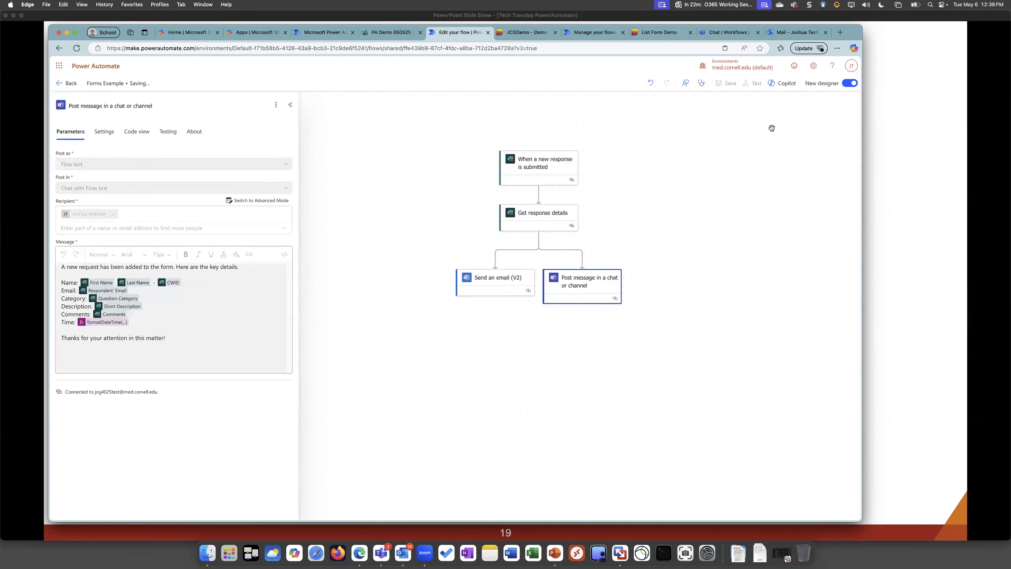
pyautogui.click(750, 84)
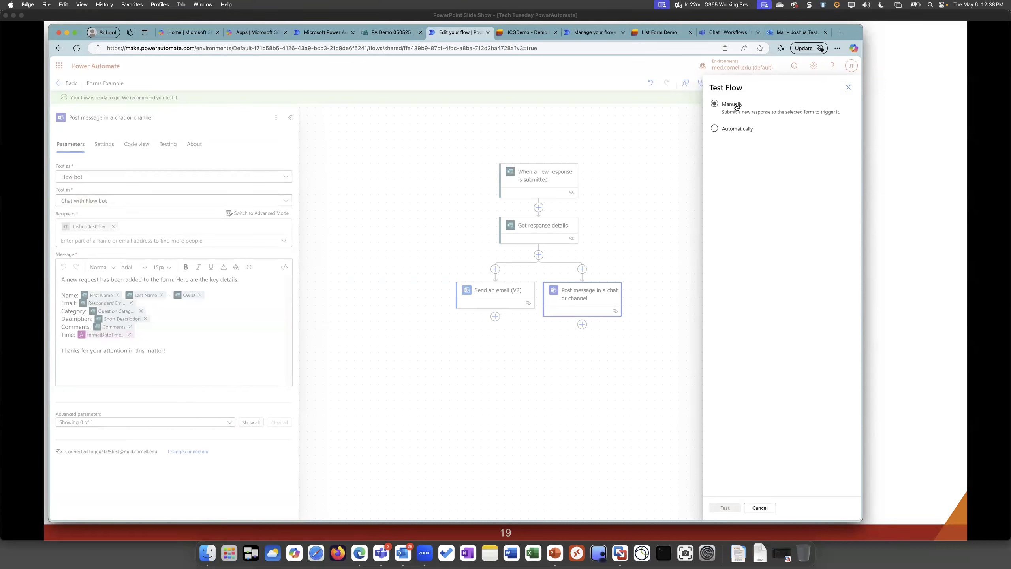
pyautogui.click(735, 129)
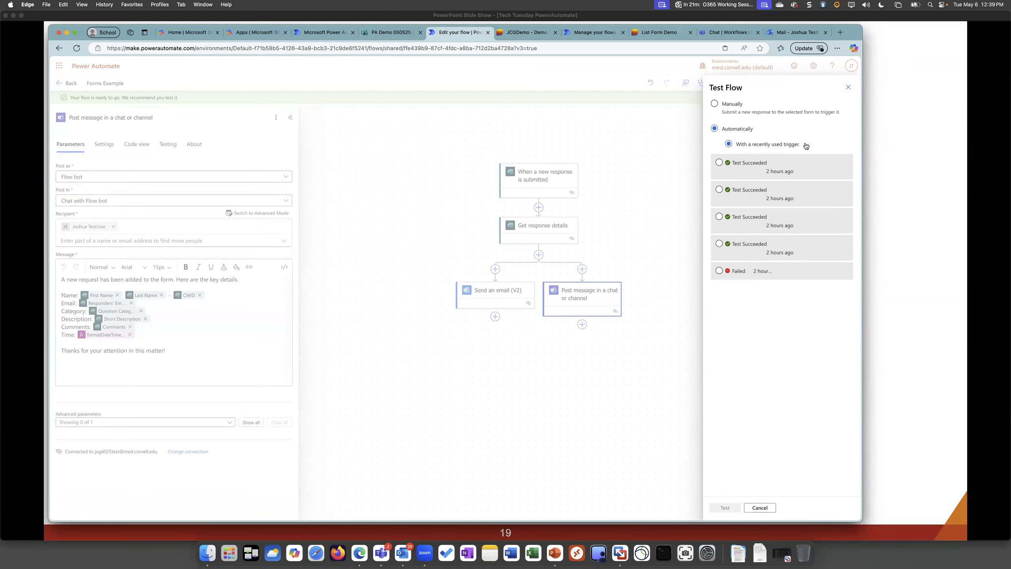
pyautogui.click(736, 108)
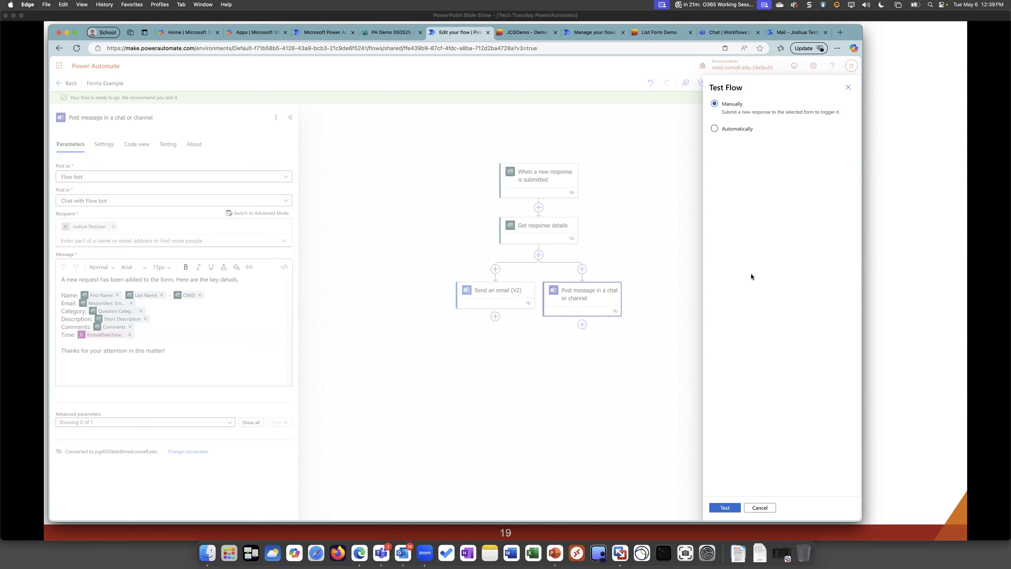
pyautogui.click(725, 508)
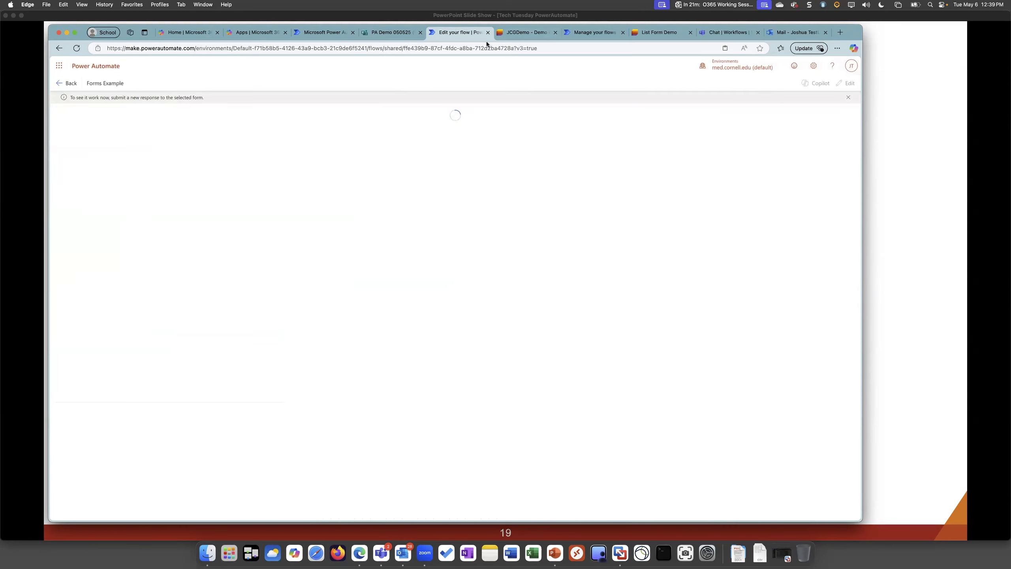
# Switch to the PA Demo 050525 form in Microsoft Forms and open a fresh preview of it
pyautogui.click(381, 32)
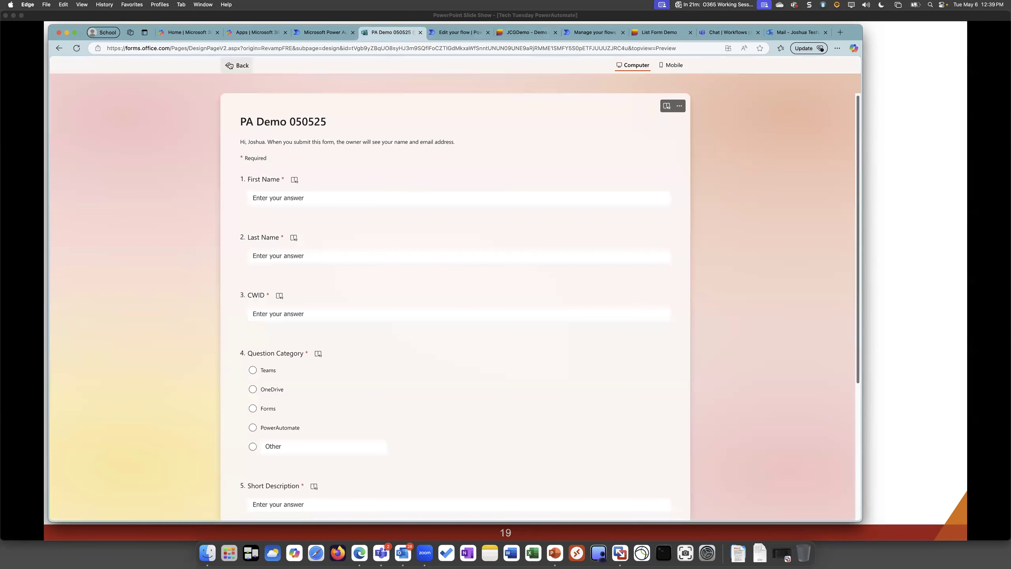
pyautogui.click(290, 187)
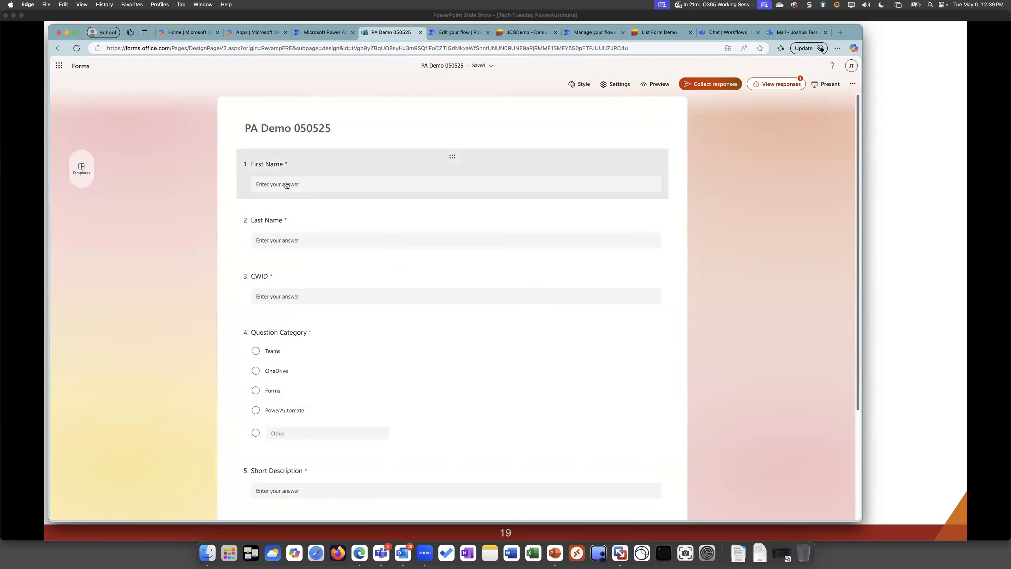
pyautogui.click(191, 242)
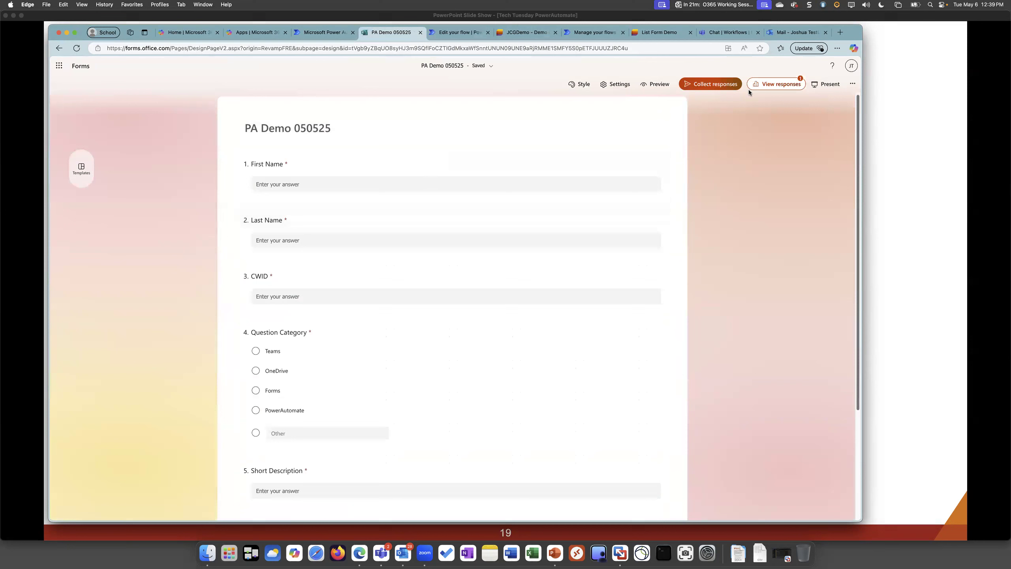
pyautogui.click(656, 85)
# Fill in the respondent's first name, last name and CWID in the form preview
pyautogui.click(283, 200)
pyautogui.click(292, 198)
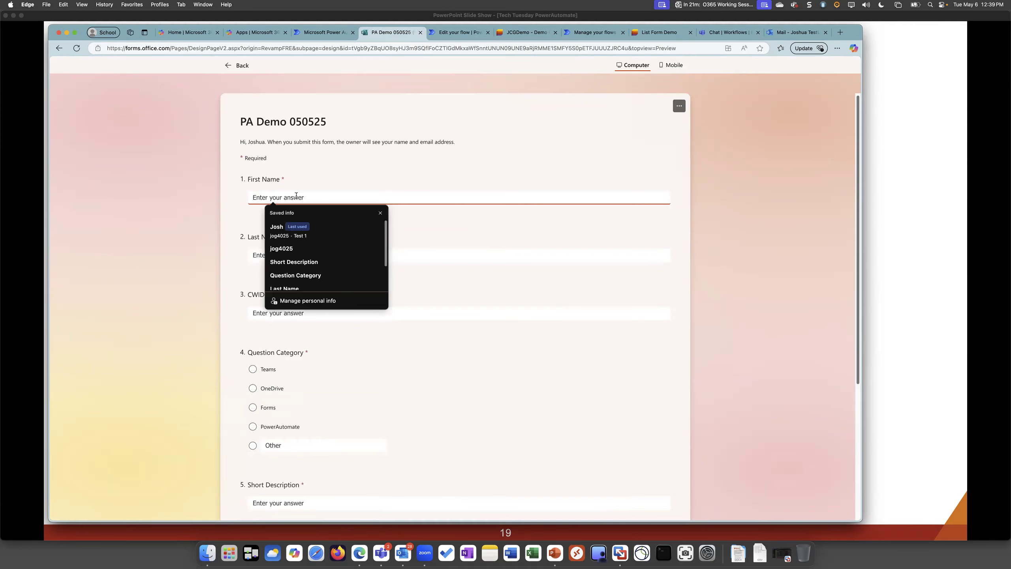
pyautogui.write('Joshua')
pyautogui.press('Tab')
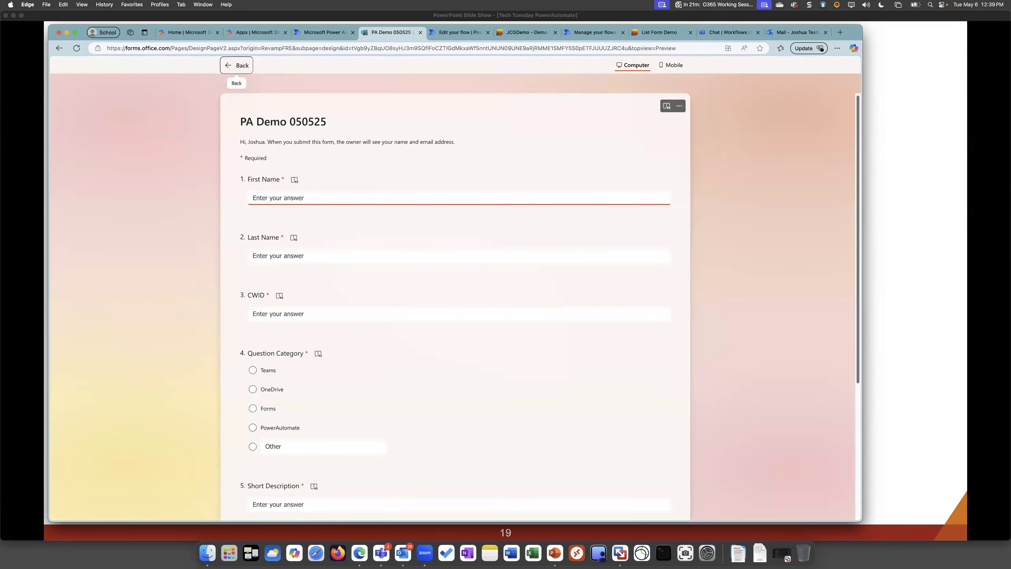
pyautogui.click(283, 198)
pyautogui.write('oshua')
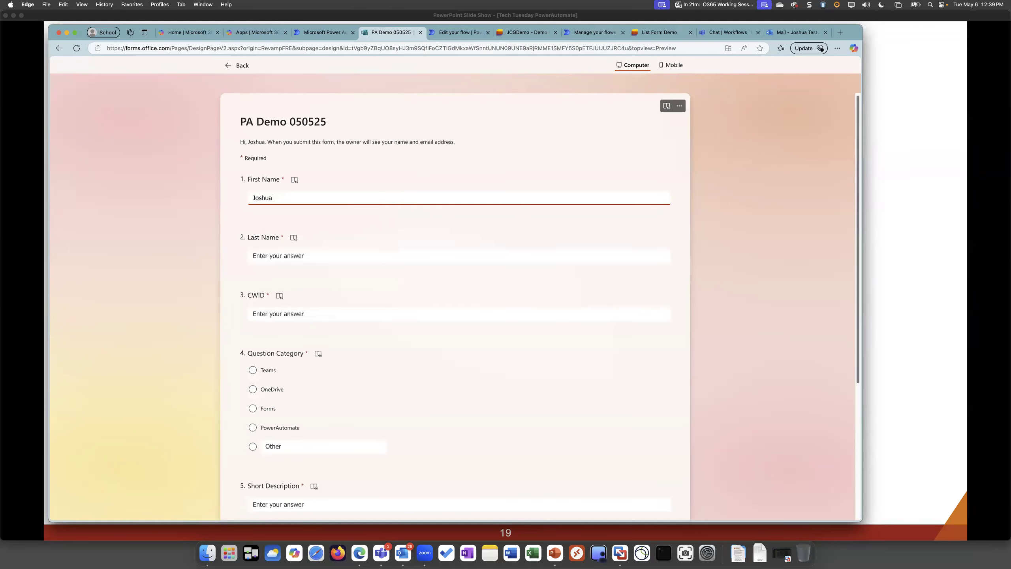
pyautogui.press('Tab')
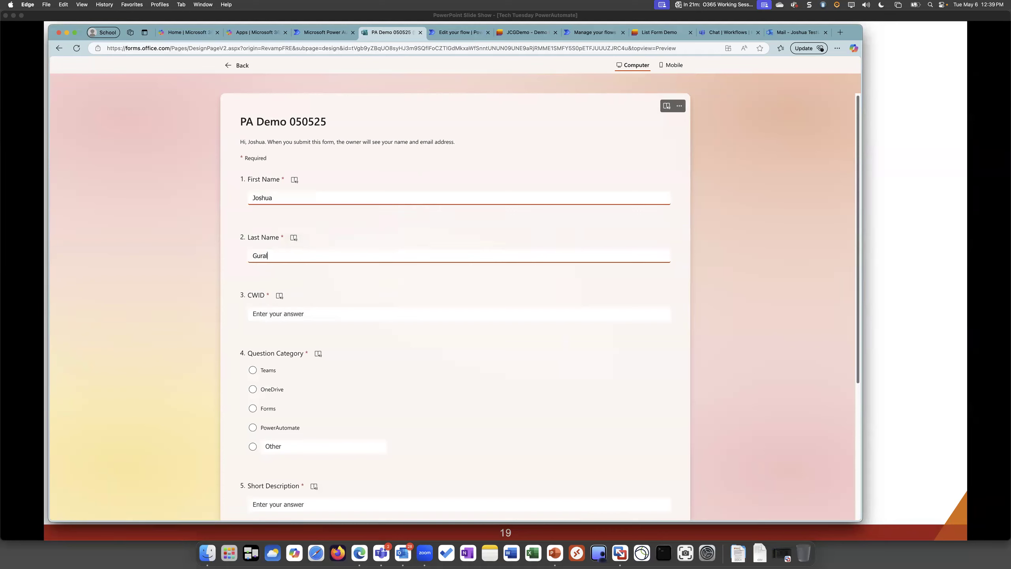
pyautogui.press('Tab')
pyautogui.write('j')
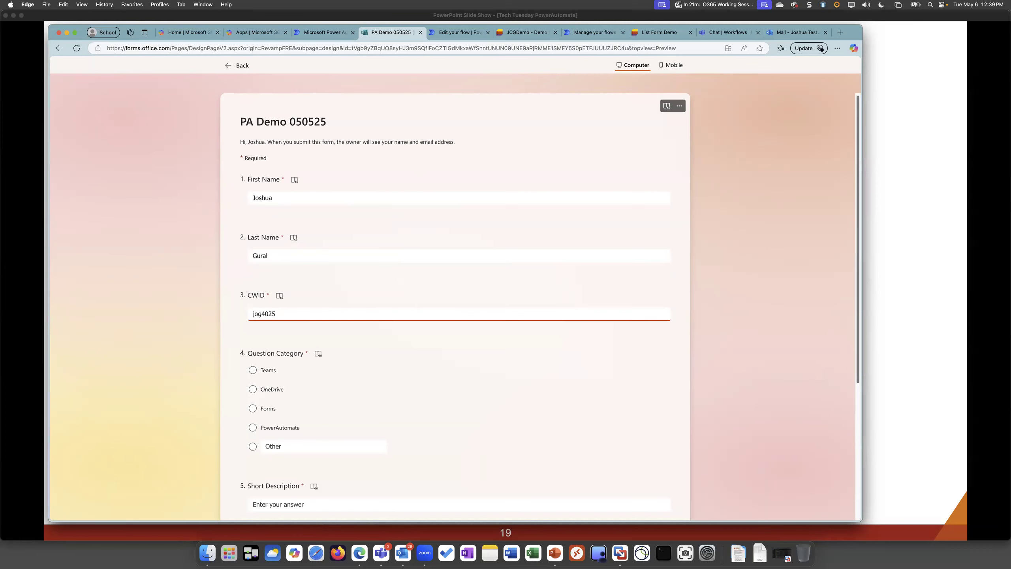
# Choose PowerAutomate as the question category and enter "This is a test during my demo" as the short description
pyautogui.scroll(-3, 455, 306)
pyautogui.click(252, 364)
pyautogui.scroll(-2, 253, 364)
pyautogui.click(277, 393)
pyautogui.write('T')
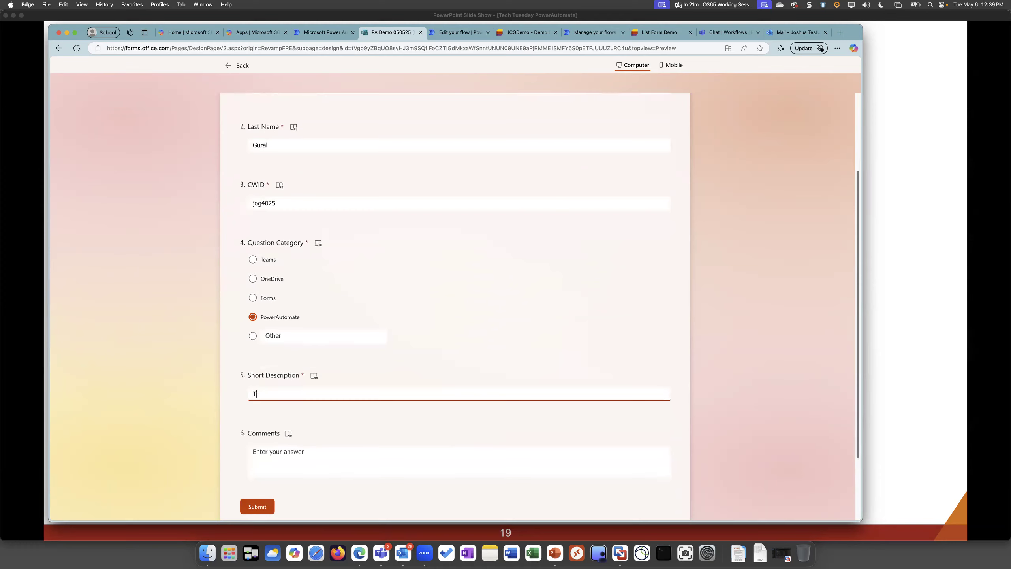
pyautogui.write('his is a test during my demo')
# Enter "TESTING!!!" in the form's comments and submit the response
pyautogui.press('Tab')
pyautogui.write('TESTING!!!')
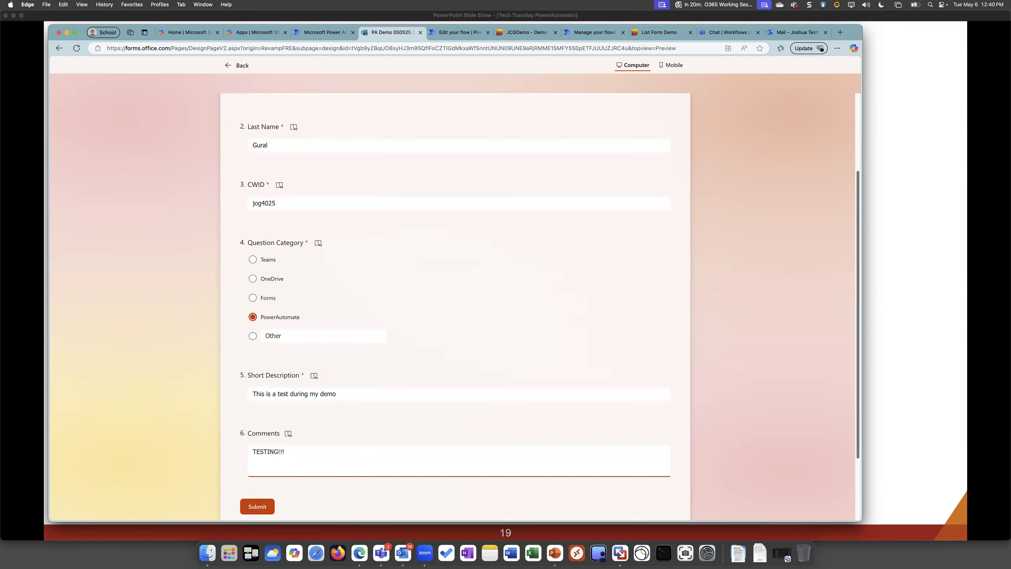
pyautogui.press('Tab')
pyautogui.press('Return')
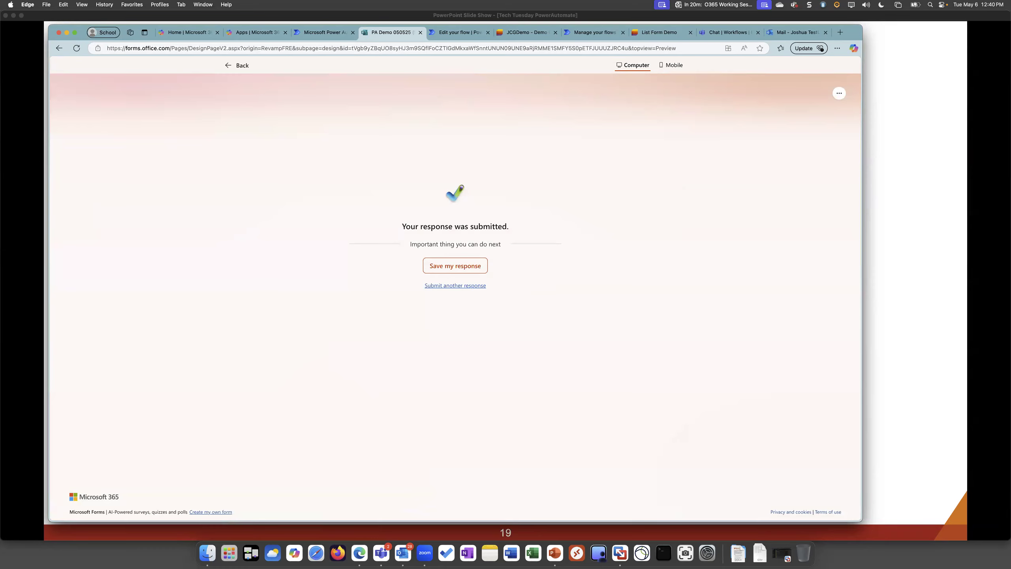
# Return to the flow run in Power Automate and inspect the run results of the trigger and all three actions
pyautogui.hotkey('ctrl', 'Tab')
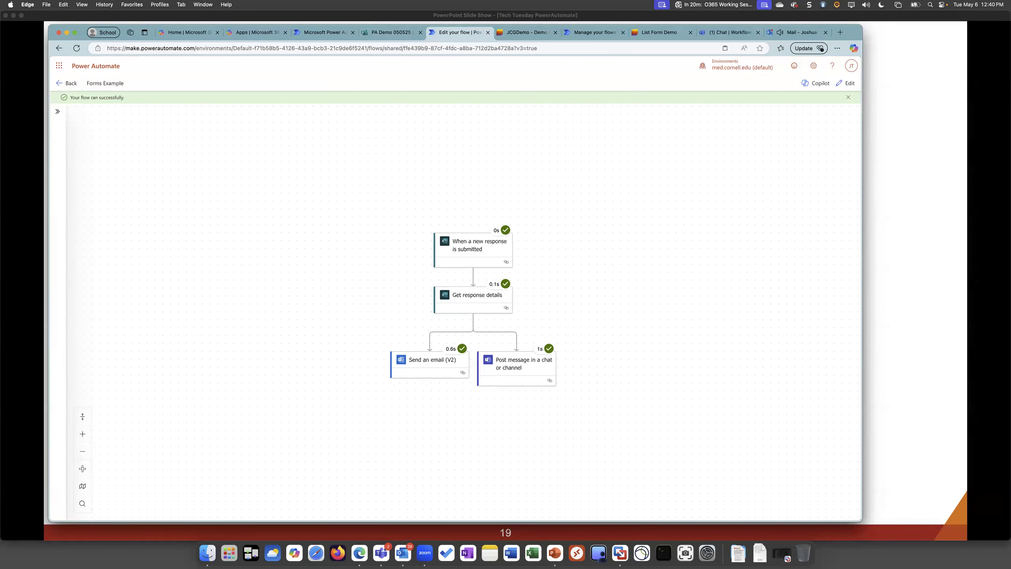
pyautogui.click(479, 245)
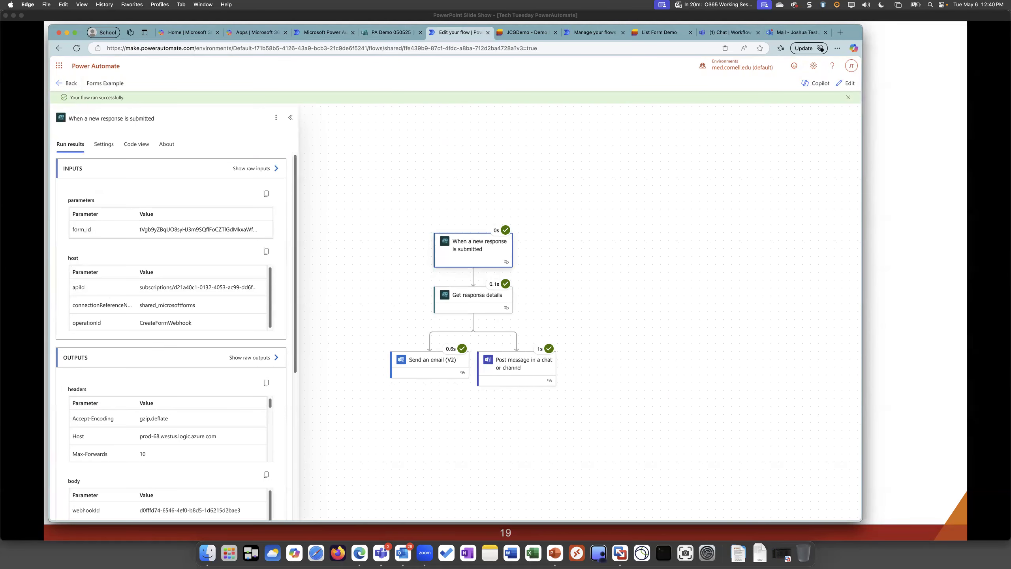
pyautogui.click(477, 295)
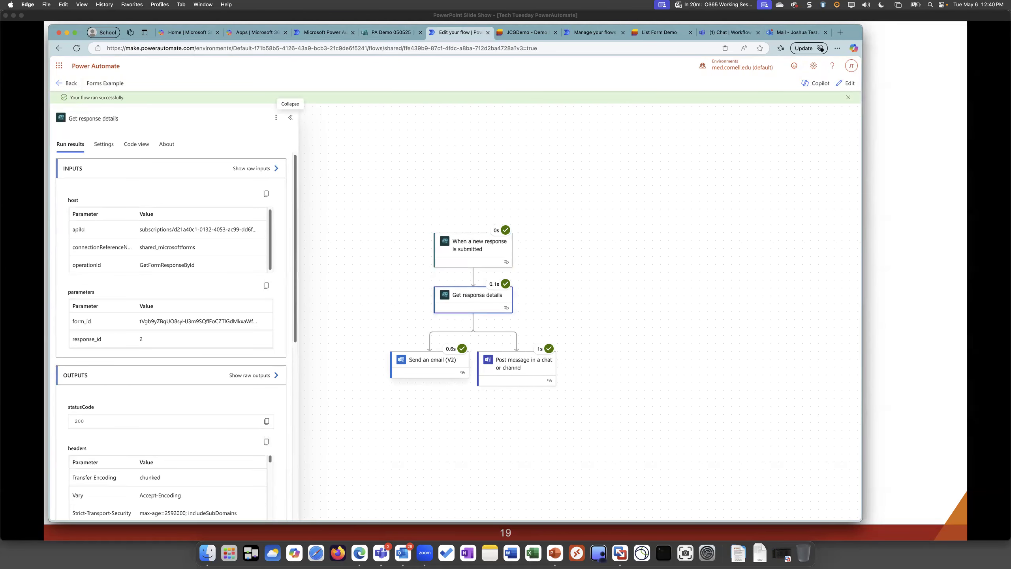
pyautogui.click(433, 360)
pyautogui.click(523, 364)
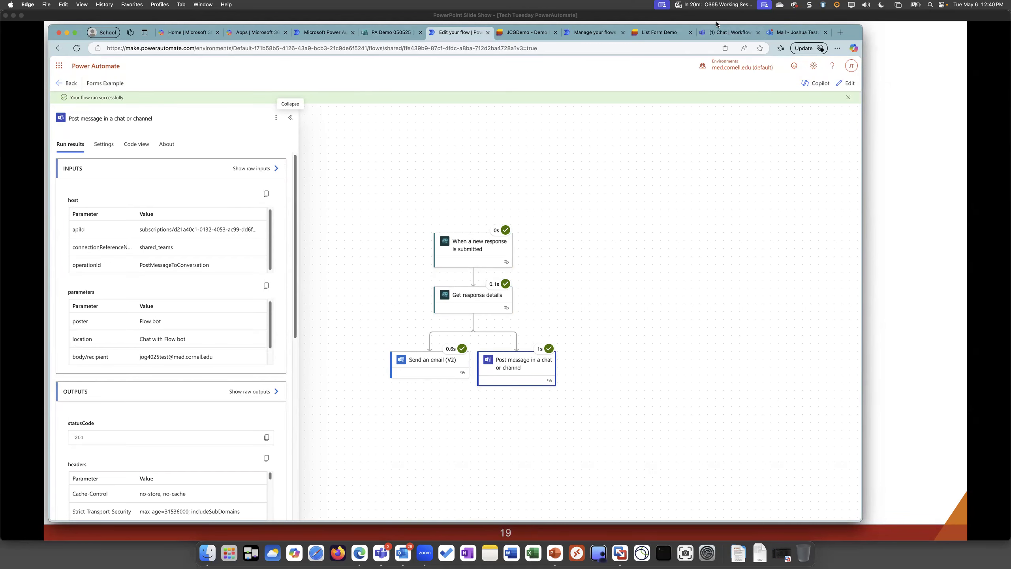
# Switch to Teams and check the form details in the newest message of the Workflows chat
pyautogui.click(726, 33)
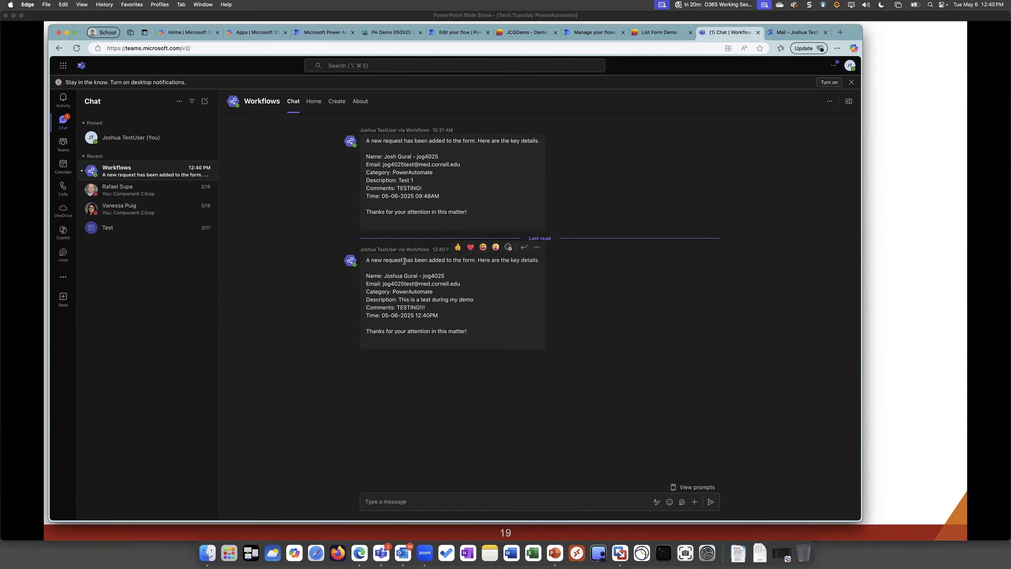
pyautogui.moveTo(370, 277); pyautogui.dragTo(451, 322)
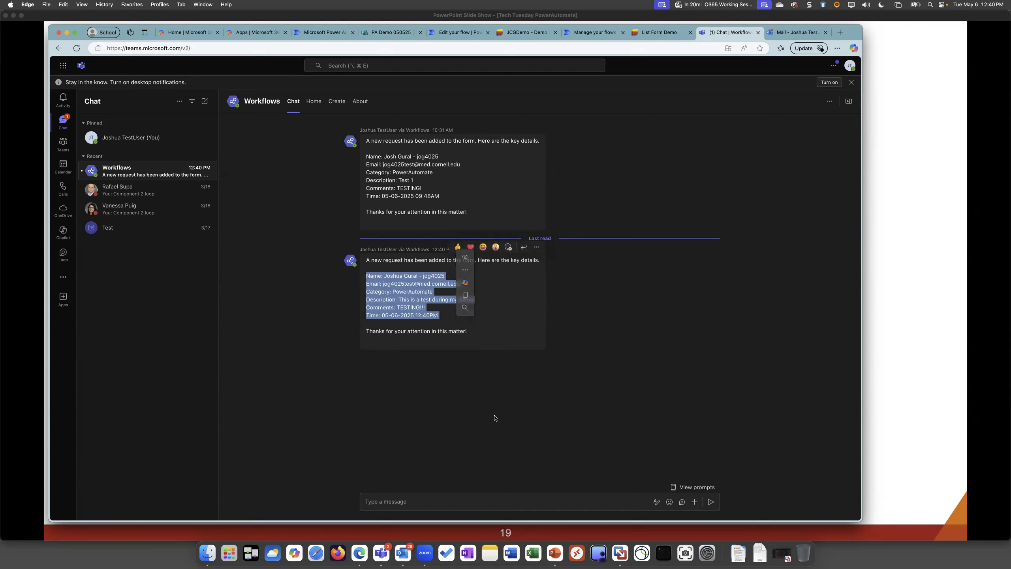
pyautogui.click(495, 419)
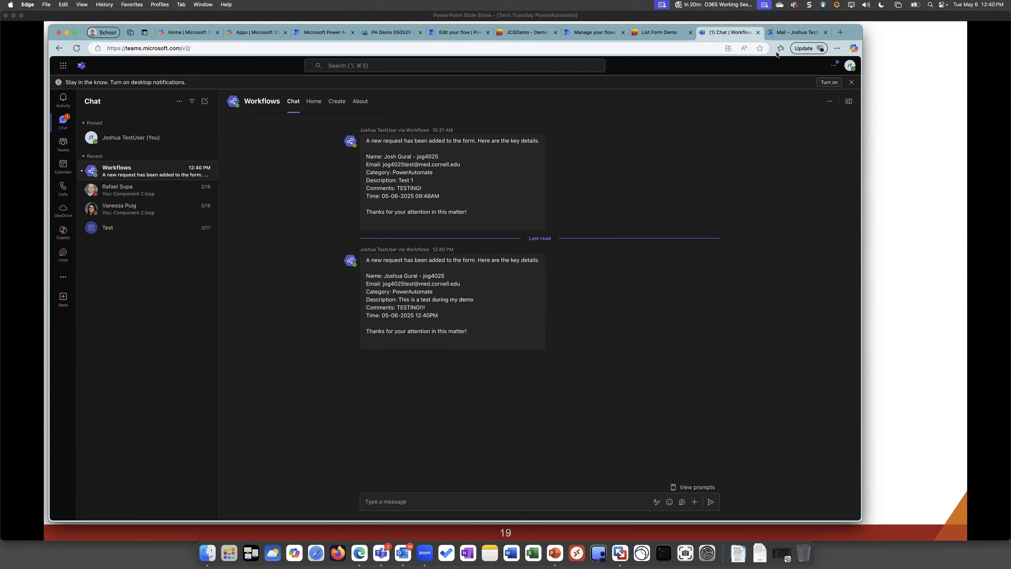
# Switch to Outlook and read the Microsoft Forms response notification and the new email sent by the flow
pyautogui.click(790, 28)
pyautogui.click(210, 165)
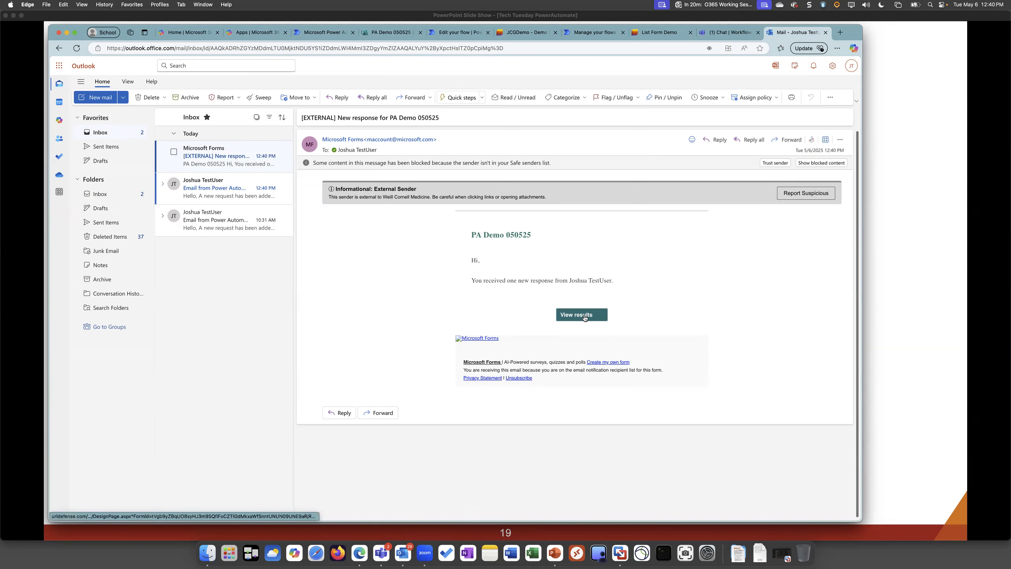
pyautogui.rightClick(188, 196)
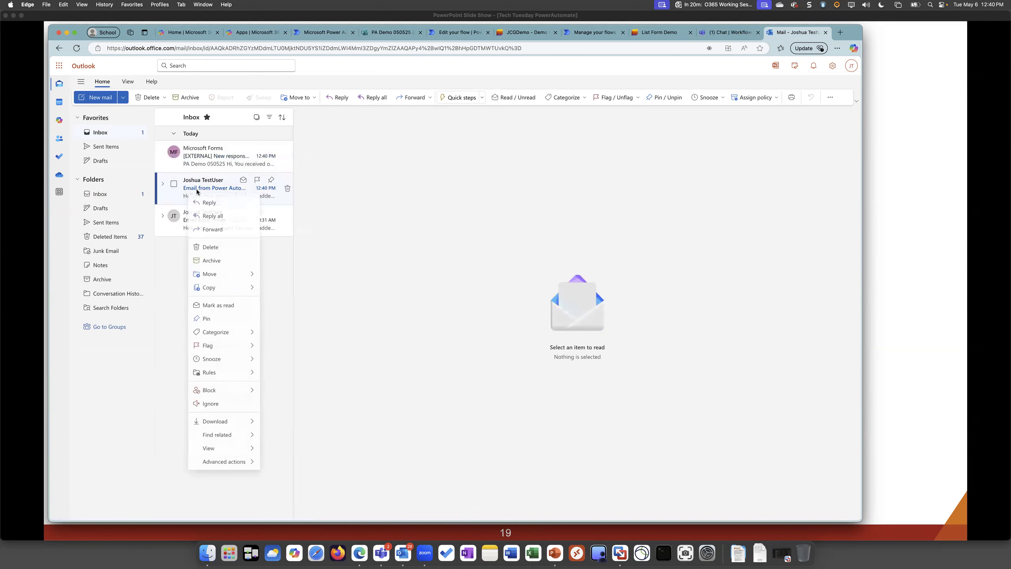
pyautogui.click(206, 183)
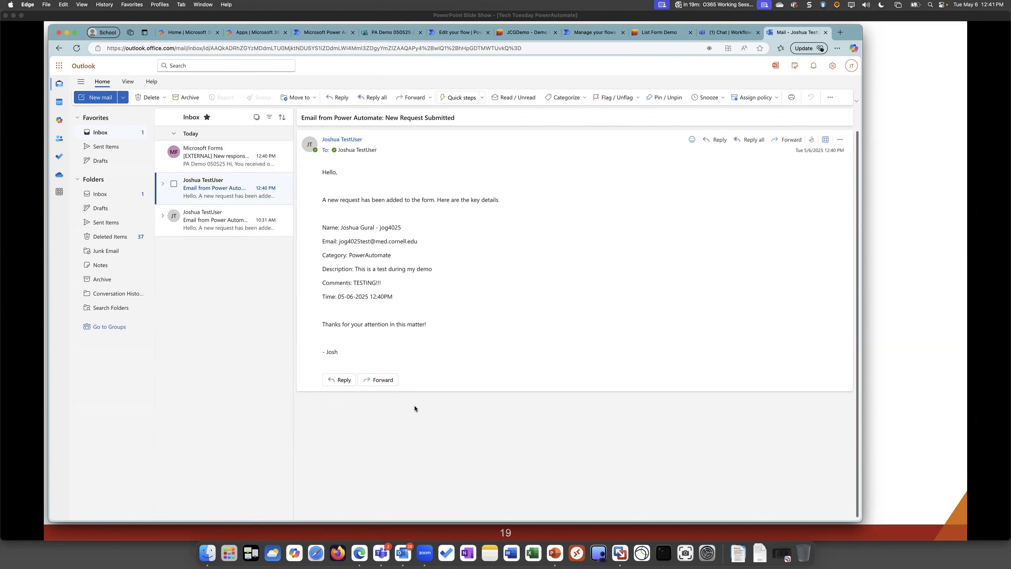
pyautogui.click(218, 156)
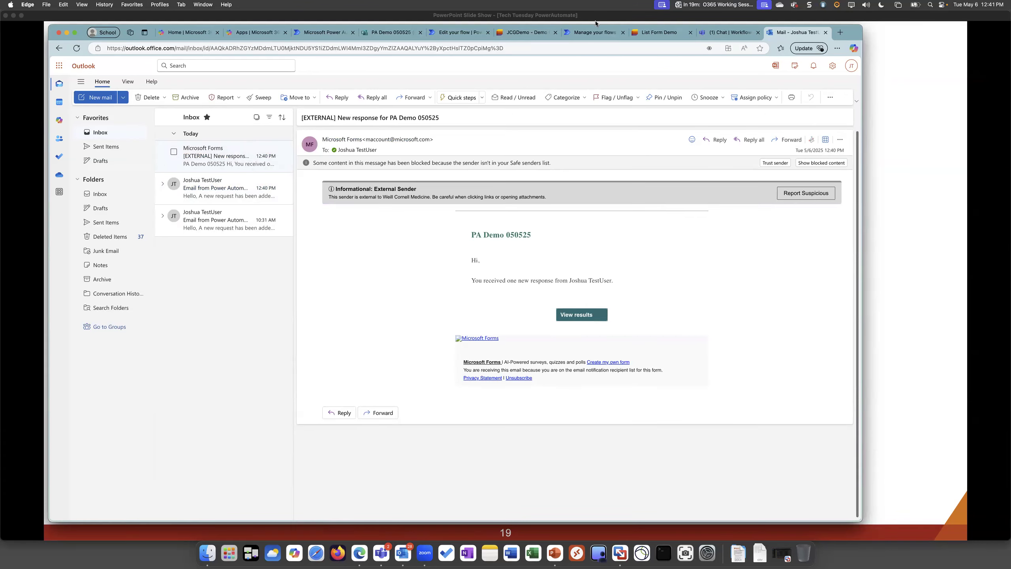
# Switch to the Demo 050525 list in Microsoft Lists, view its available forms and look through its items
pyautogui.click(522, 35)
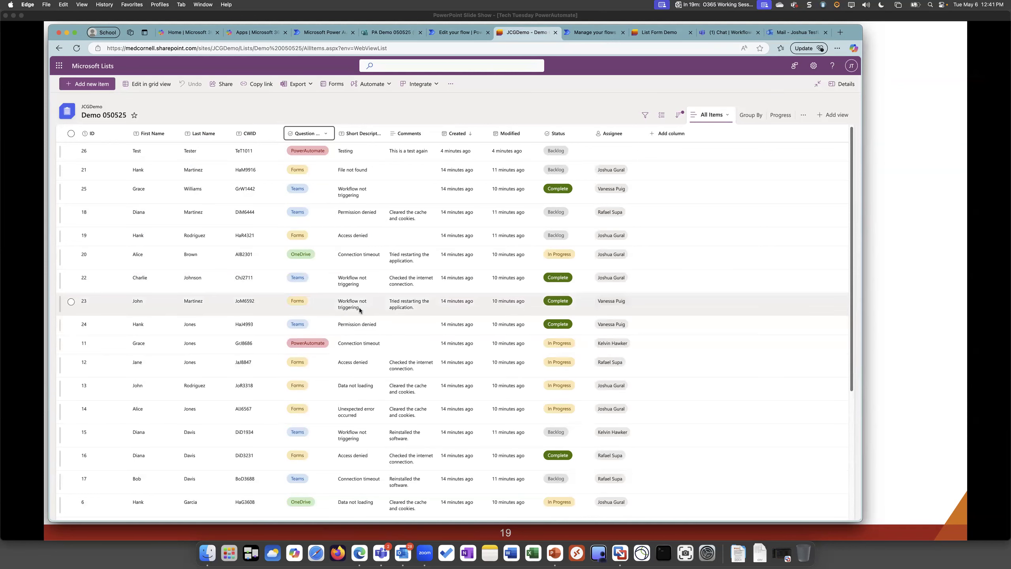
pyautogui.click(330, 87)
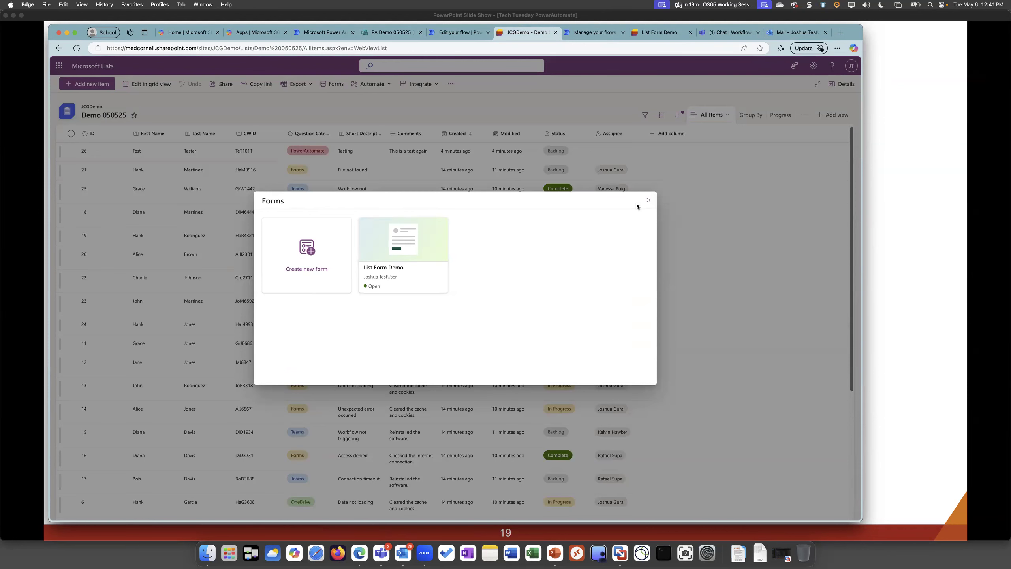
pyautogui.click(649, 201)
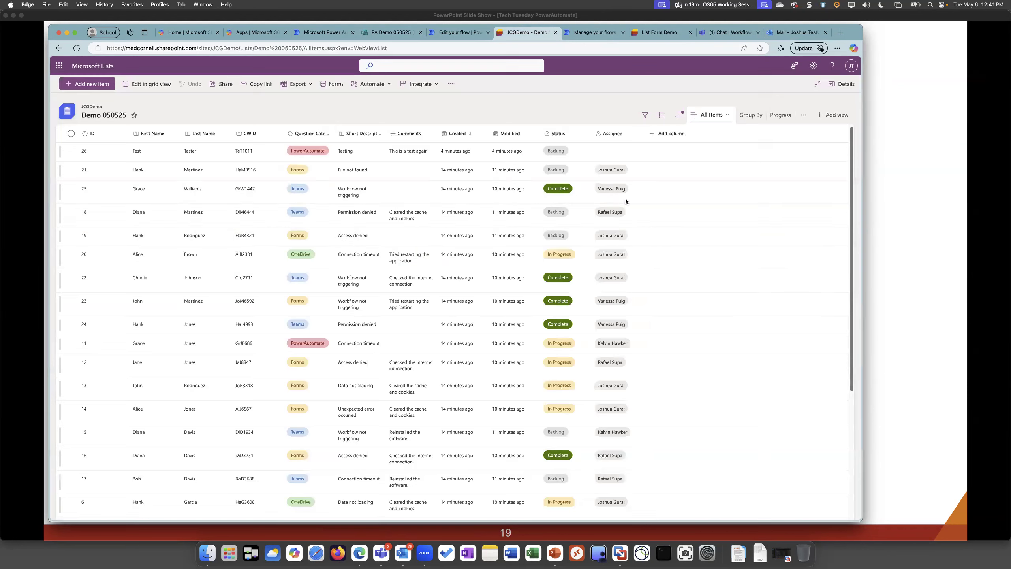
pyautogui.scroll(-4, 352, 202)
pyautogui.scroll(4, 346, 200)
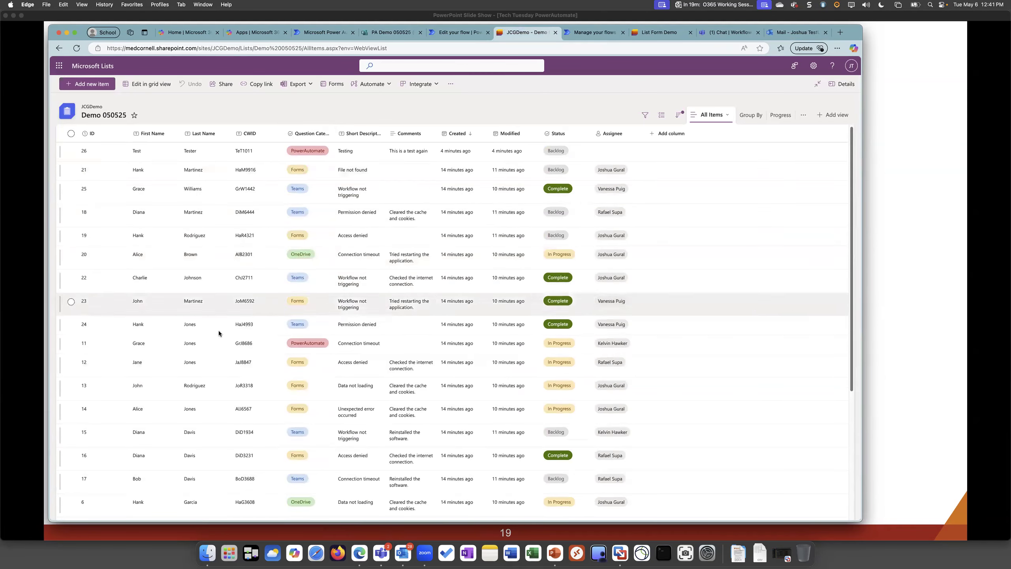
# Go back to the PA Demo 050525 form in Microsoft Forms and open its responses overview
pyautogui.click(398, 33)
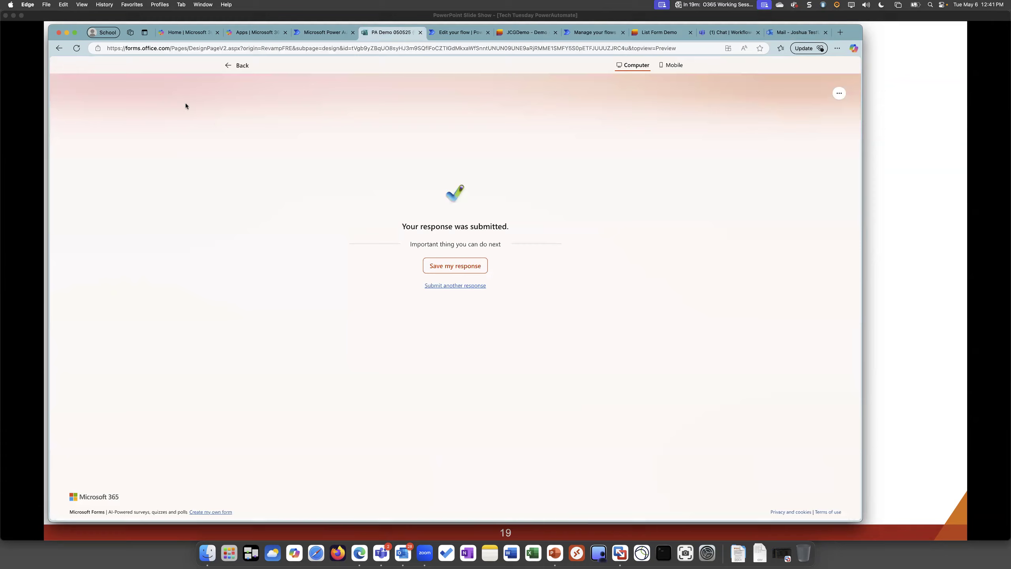
pyautogui.click(233, 68)
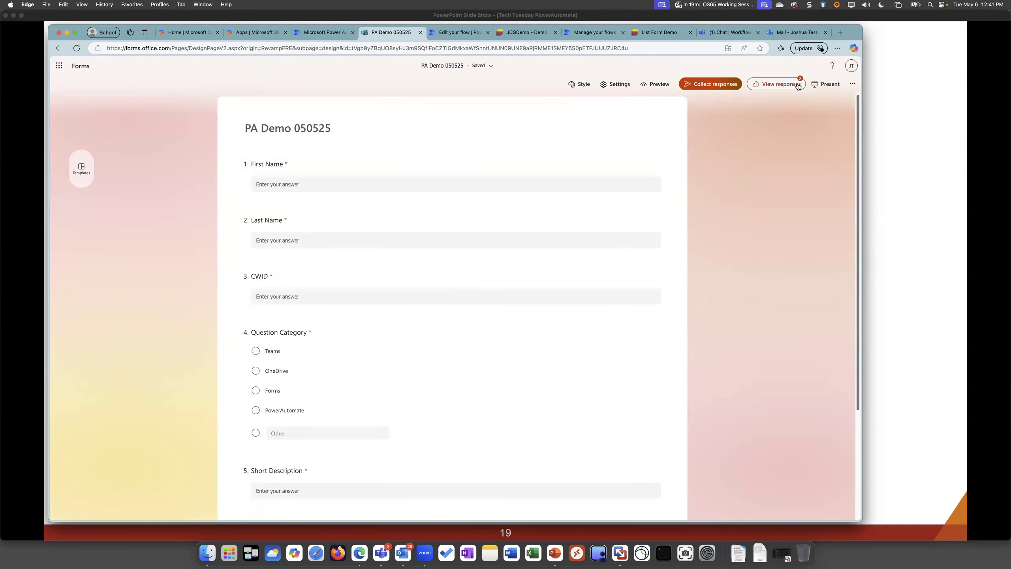
pyautogui.click(778, 84)
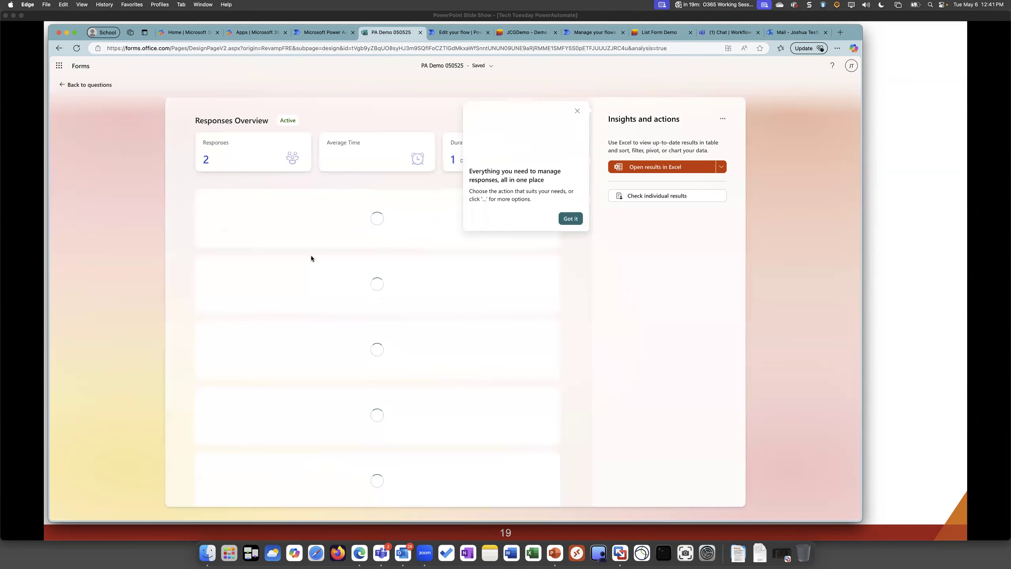
# Dismiss the introductory tip and look through the per-question response summaries of the PA Demo 050525 form
pyautogui.click(577, 112)
pyautogui.scroll(-5, 338, 354)
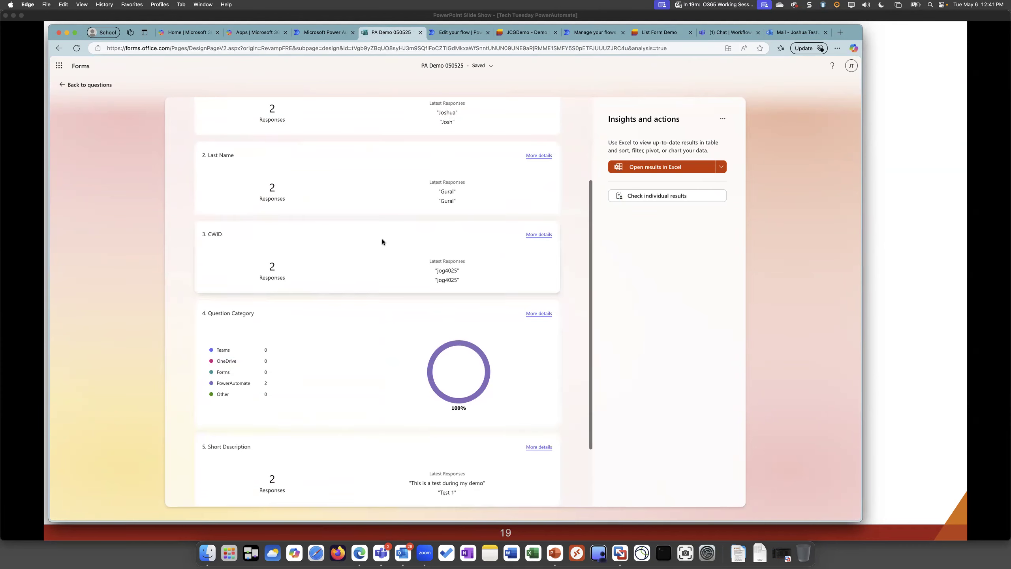
pyautogui.scroll(-3, 327, 304)
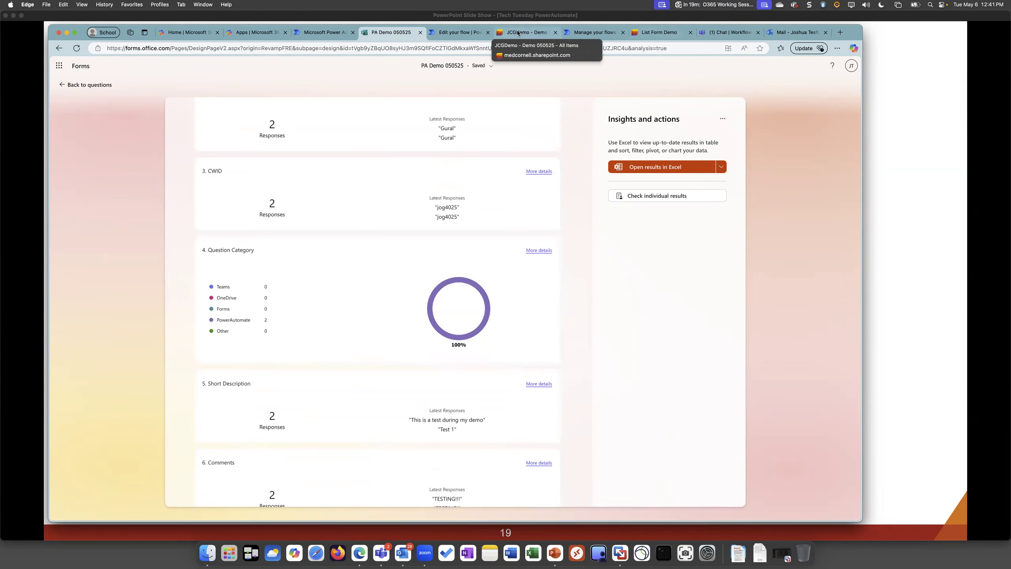
# Switch to the Demo 050525 list, view it grouped by assignee with one group expanded and as the Progress board, and return to All Items
pyautogui.click(518, 33)
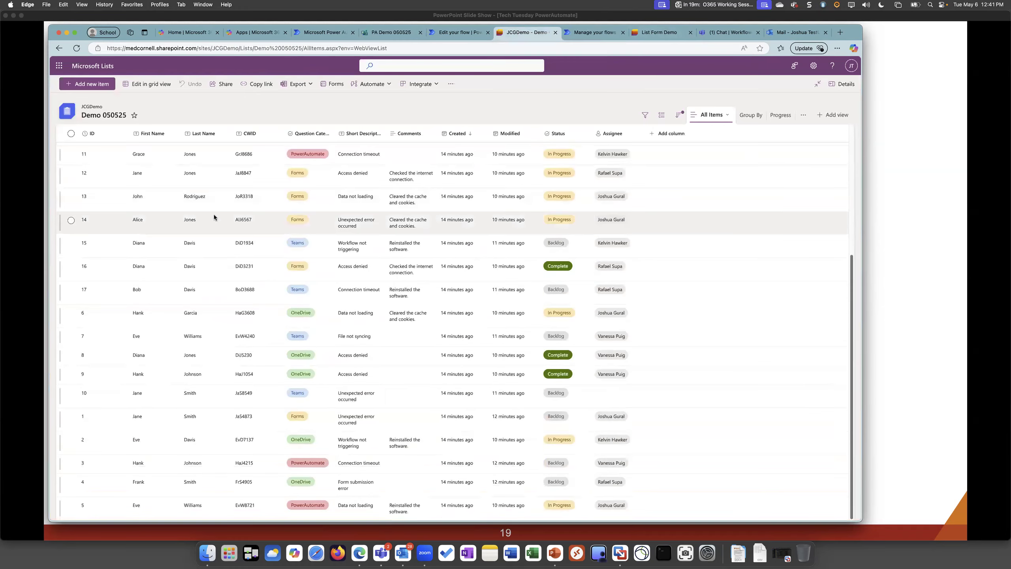
pyautogui.scroll(5, 216, 210)
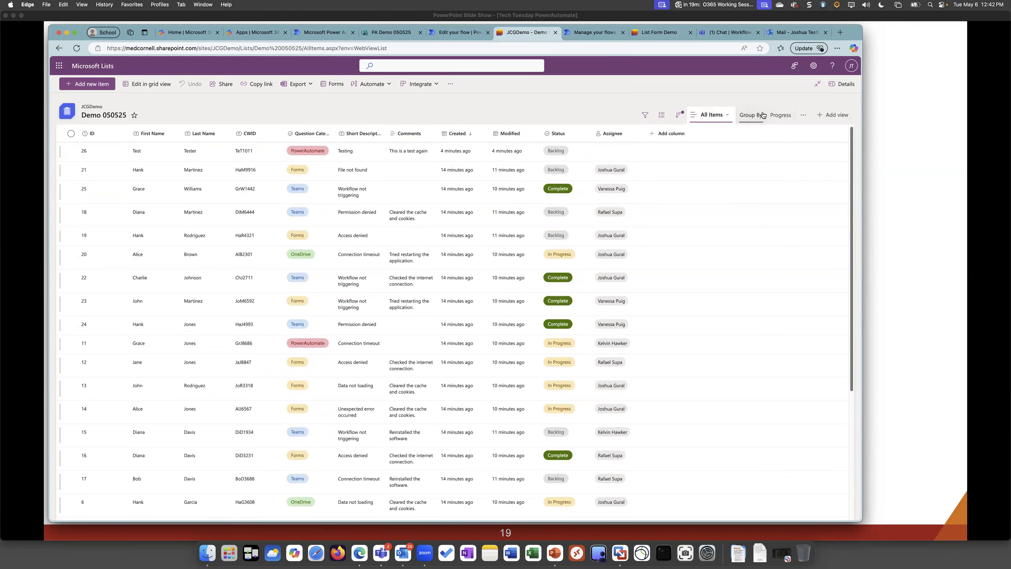
pyautogui.click(751, 118)
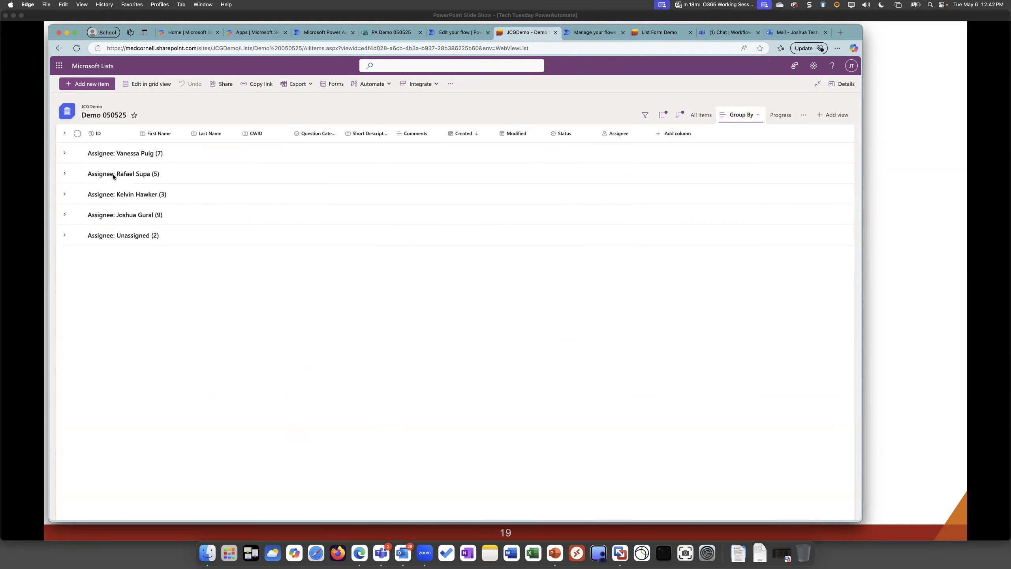
pyautogui.click(64, 214)
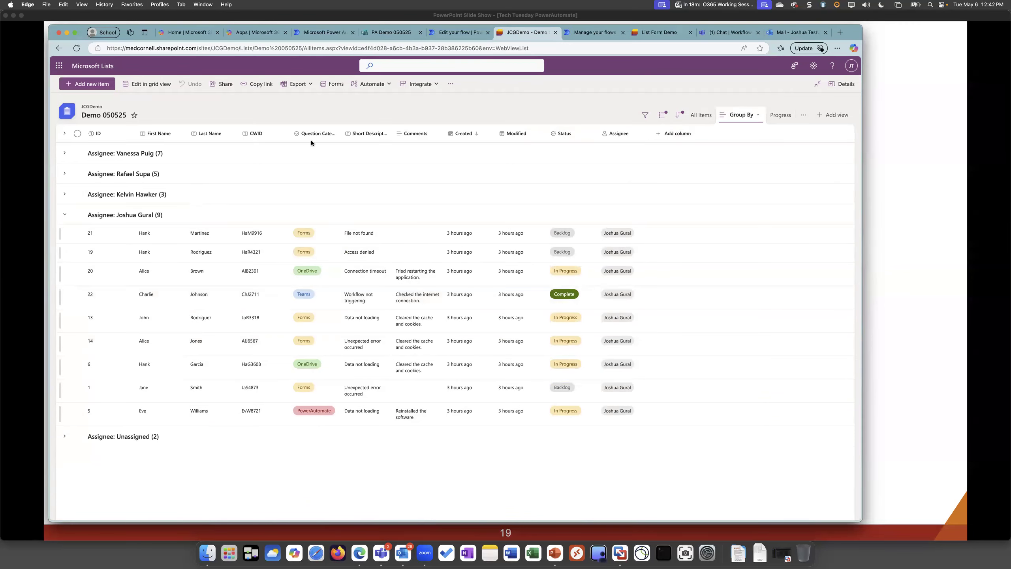
pyautogui.click(780, 114)
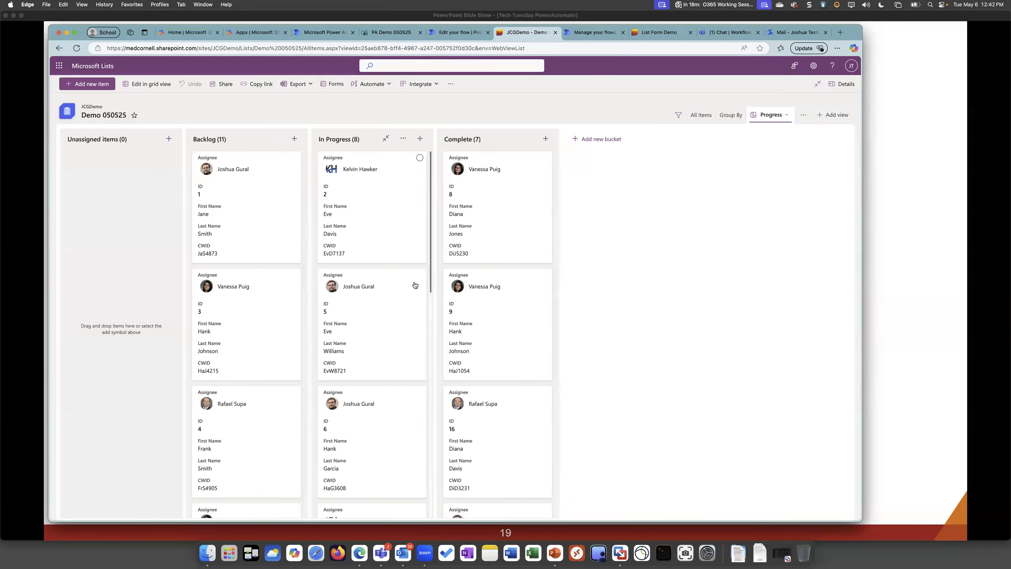
pyautogui.click(701, 115)
# Open the List Form Demo form of the list, look through its fields and close it again
pyautogui.click(334, 84)
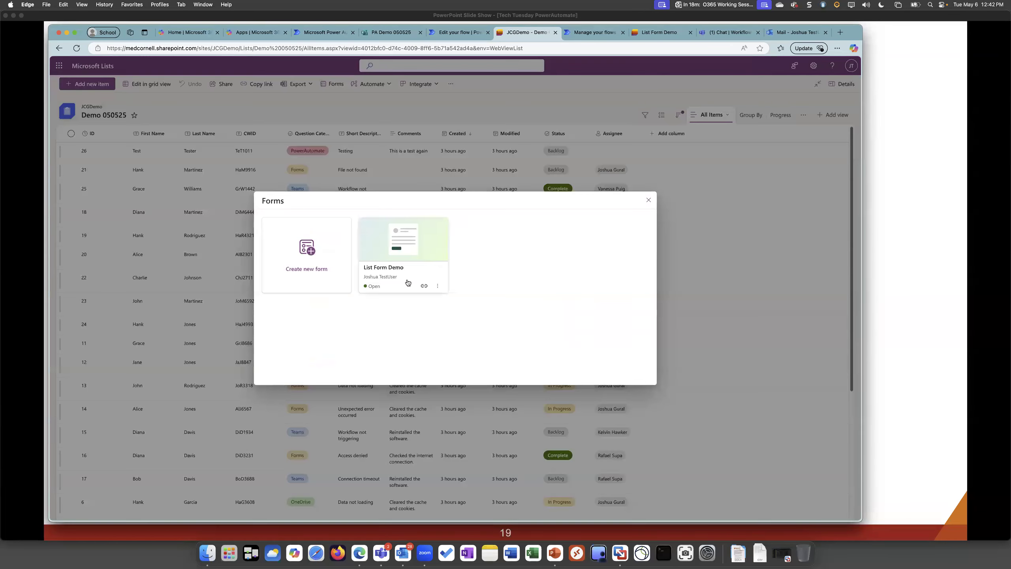
pyautogui.click(392, 261)
pyautogui.scroll(-5, 343, 303)
pyautogui.scroll(6, 341, 299)
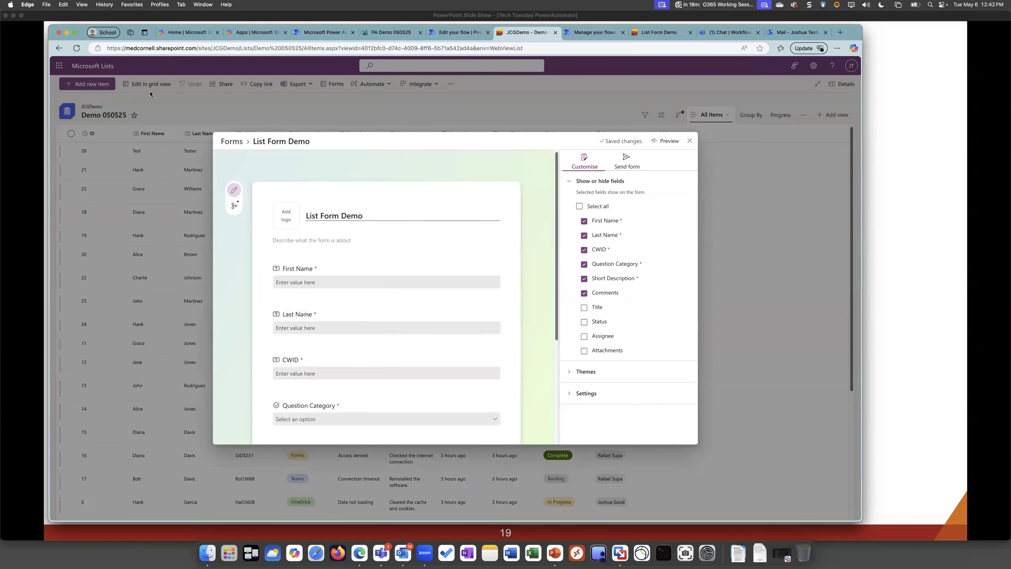
pyautogui.click(689, 141)
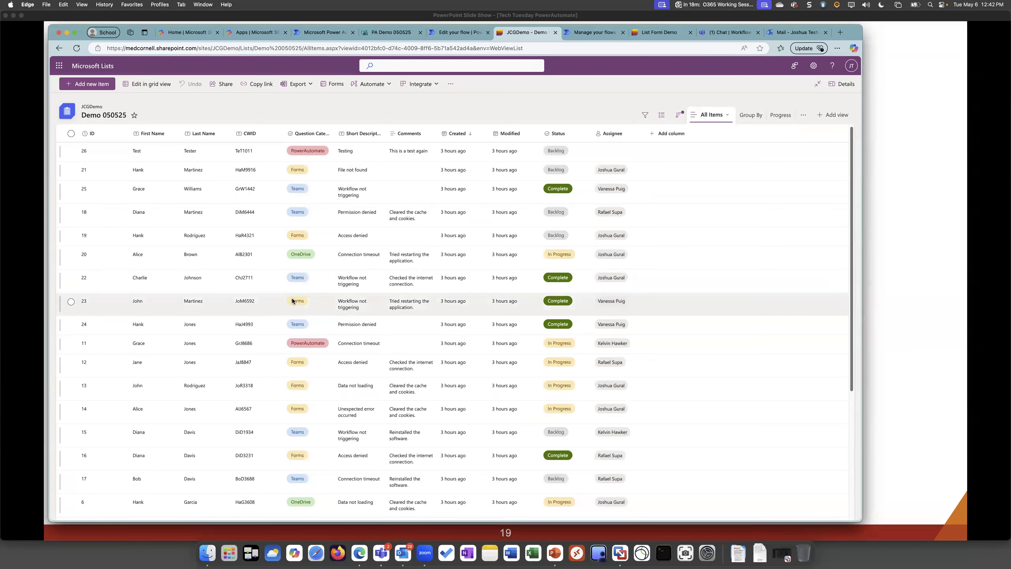
# Switch to the Lists Example flow in Power Automate, open it for editing and expand the Switch - Category cases
pyautogui.click(593, 34)
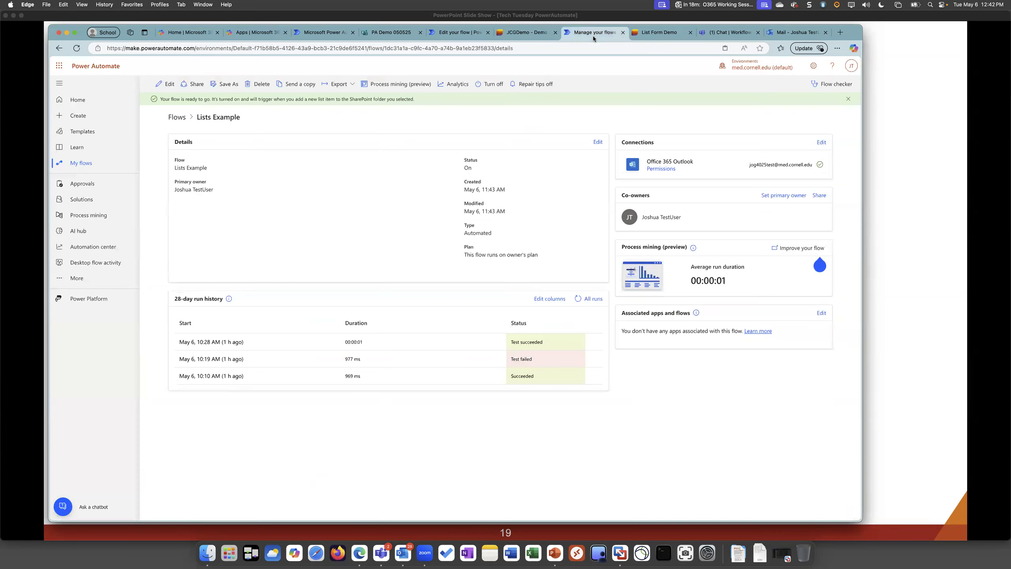
pyautogui.click(165, 85)
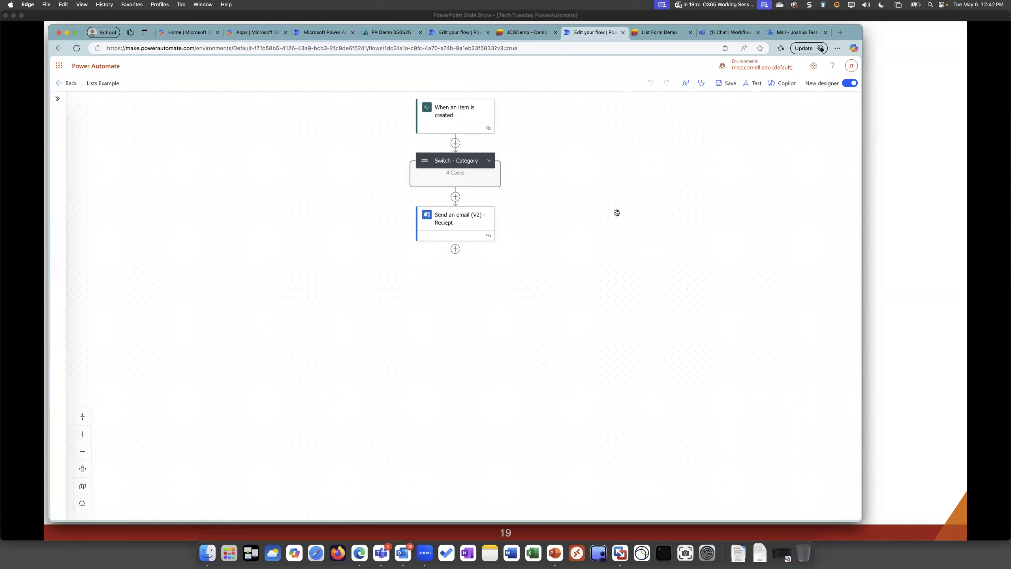
pyautogui.moveTo(616, 212); pyautogui.dragTo(577, 262)
pyautogui.click(83, 416)
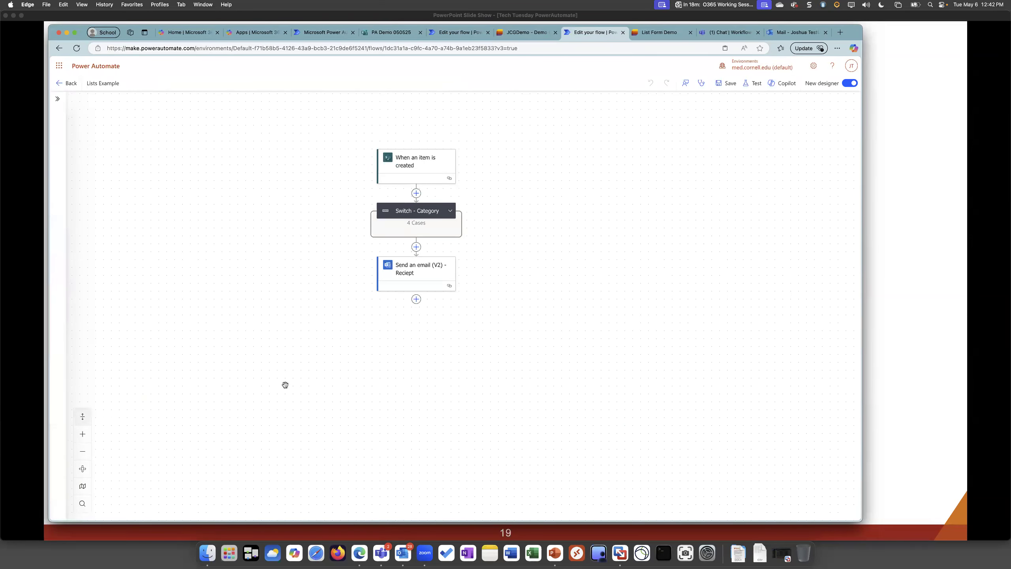
pyautogui.moveTo(519, 173); pyautogui.dragTo(394, 147)
# Check the JCGDemo site and Demo 050525 list choices in the When an item is created trigger, comparing them with the list itself
pyautogui.click(515, 140)
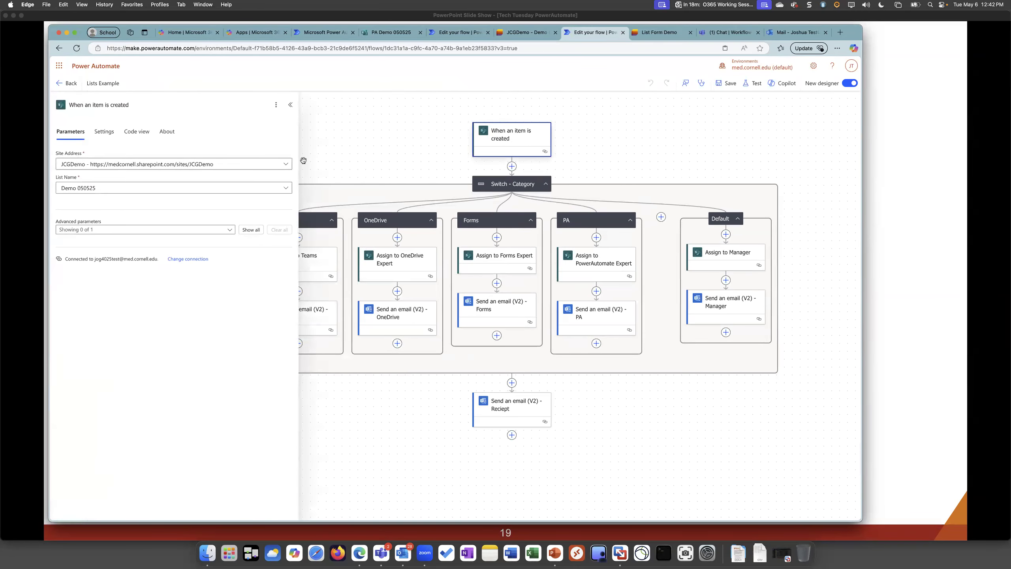
pyautogui.click(254, 163)
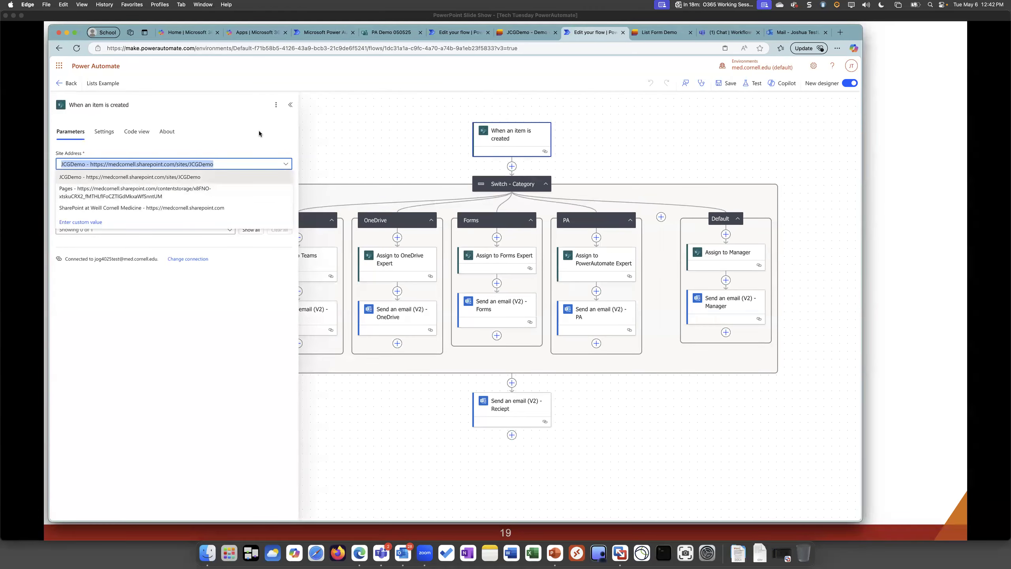
pyautogui.click(161, 178)
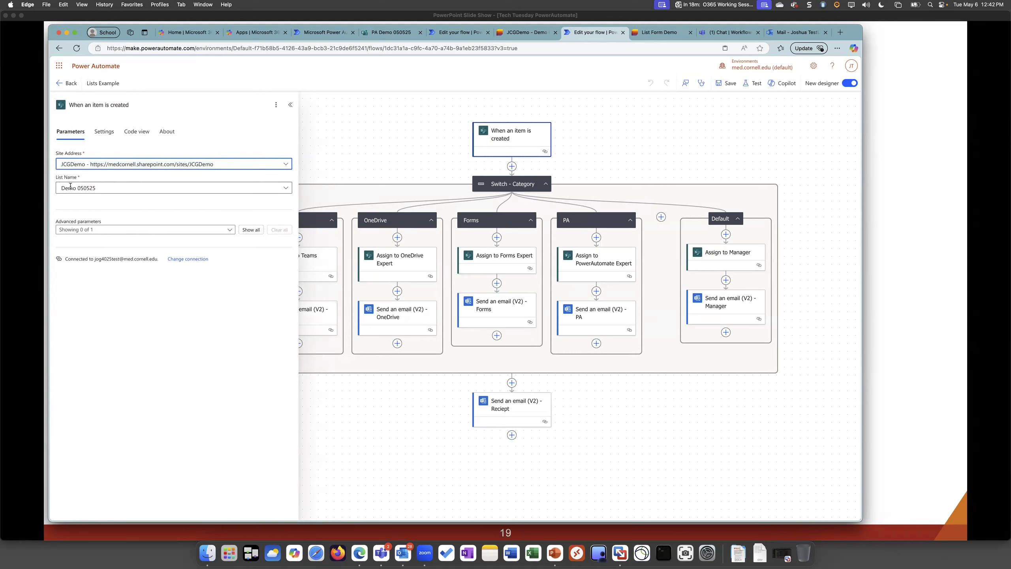
pyautogui.click(123, 189)
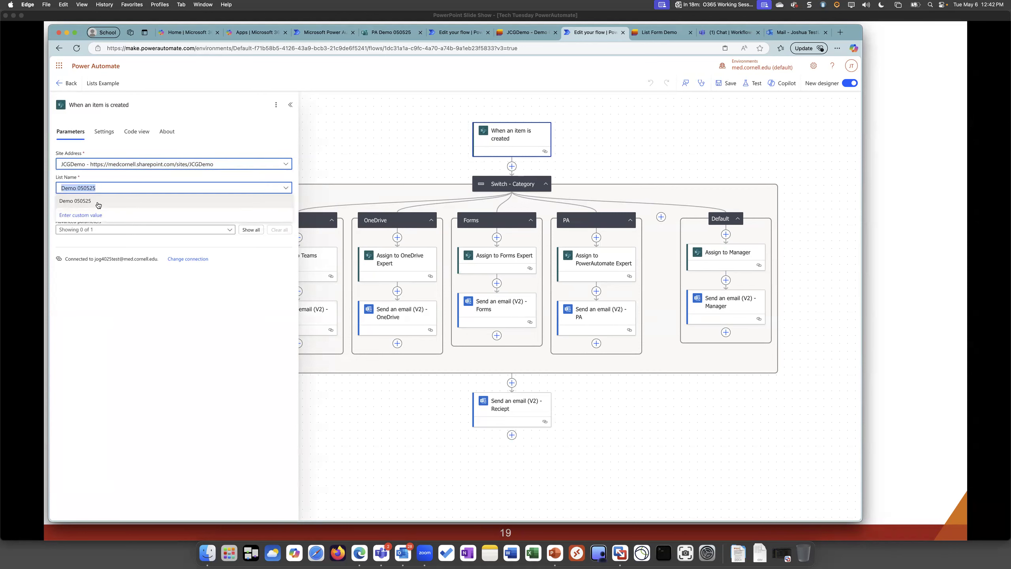
pyautogui.click(525, 32)
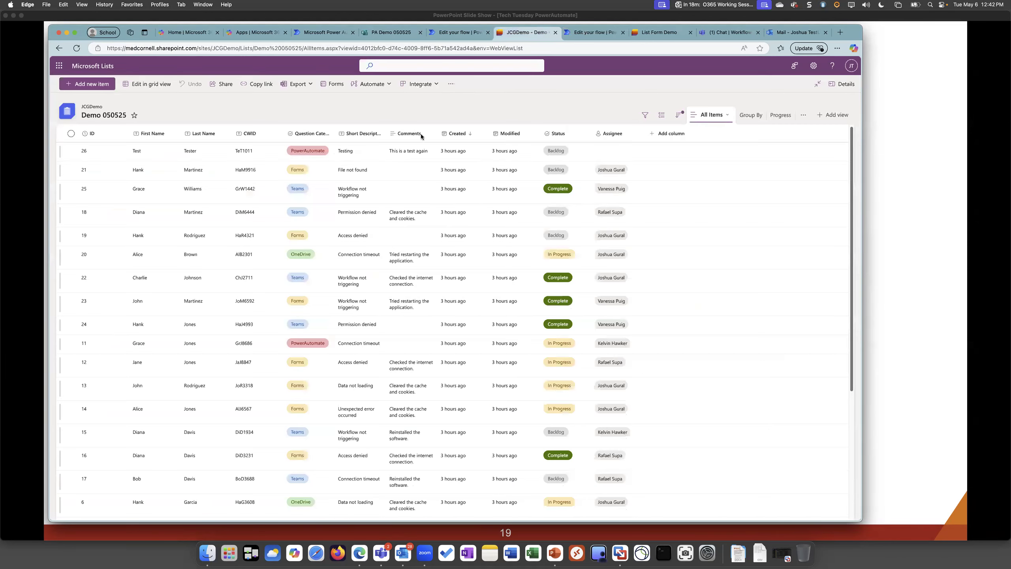
pyautogui.click(601, 32)
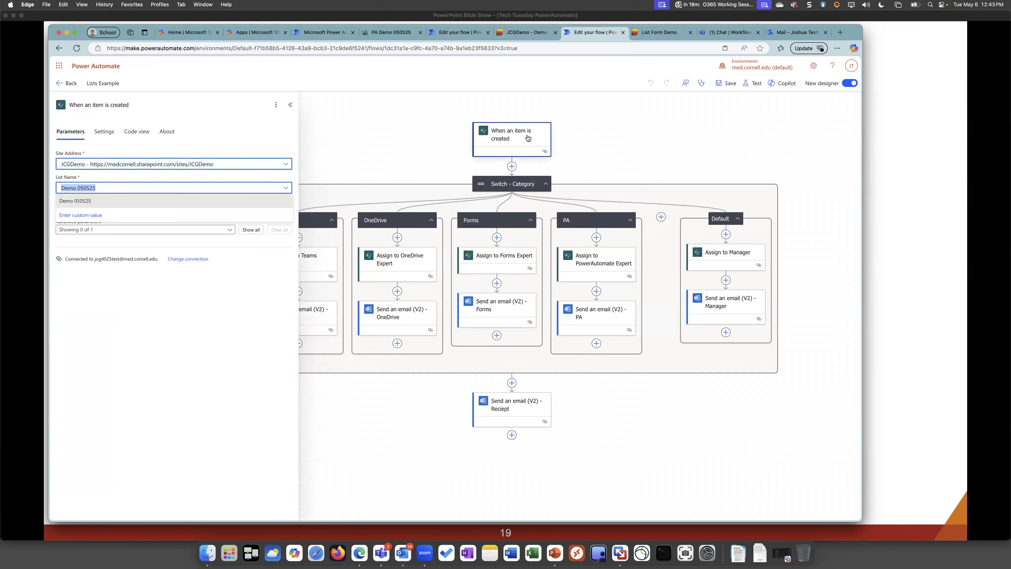
# Inspect the Switch - Category action's input and find the matching Question Category field in the List Form Demo form
pyautogui.moveTo(673, 145); pyautogui.dragTo(704, 134)
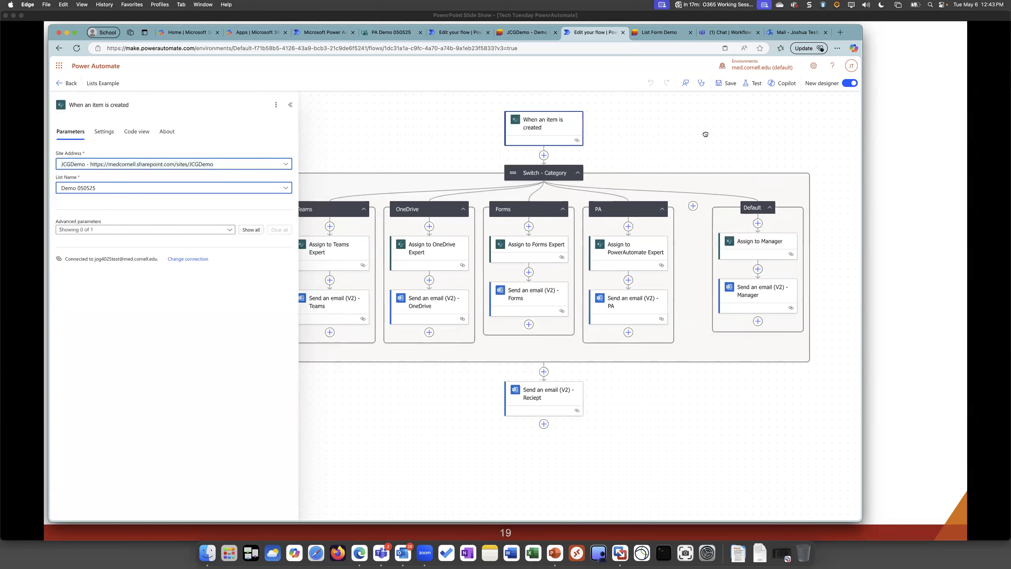
pyautogui.click(527, 175)
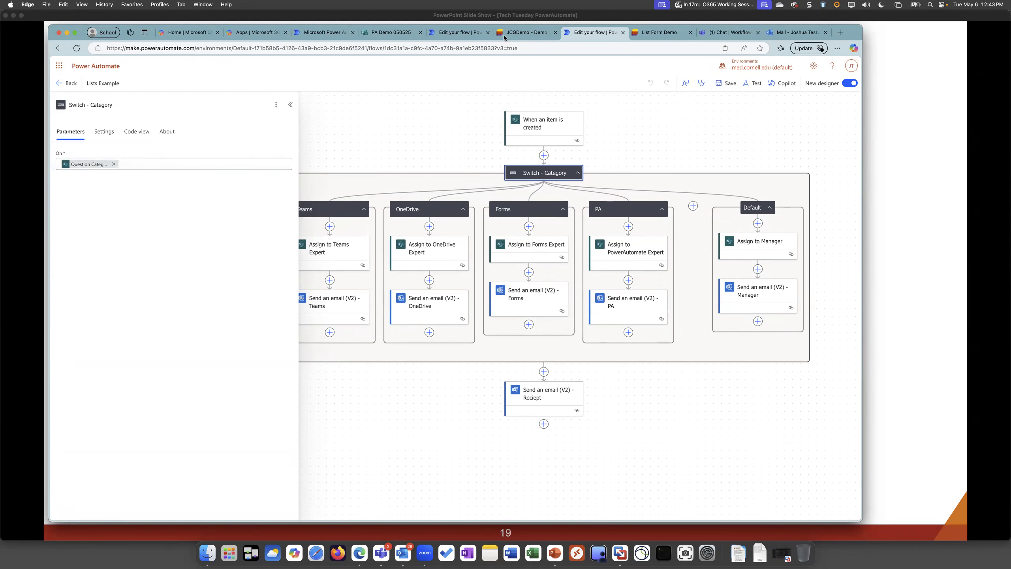
pyautogui.click(517, 31)
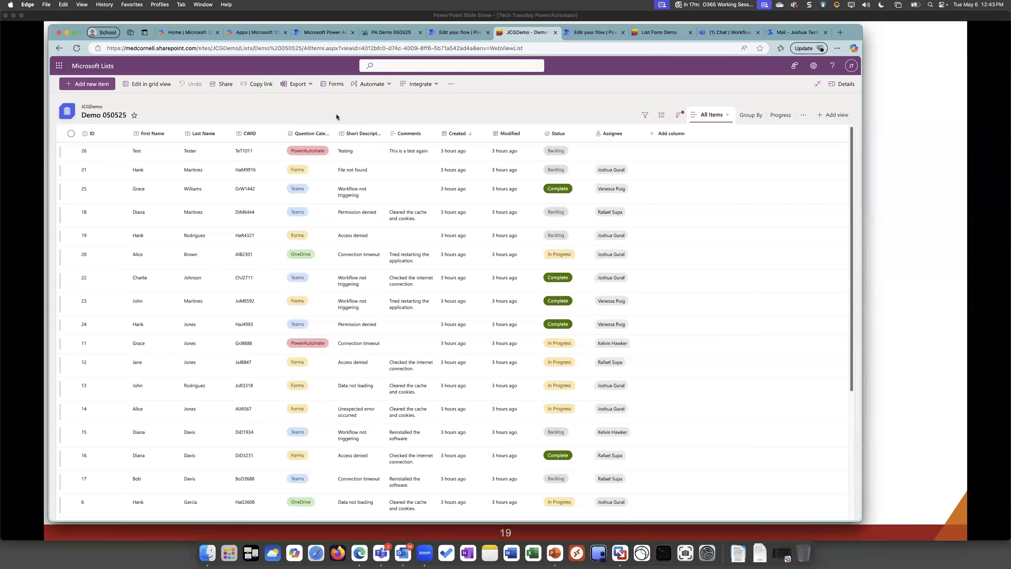
pyautogui.click(334, 84)
pyautogui.click(404, 254)
pyautogui.scroll(-3, 303, 386)
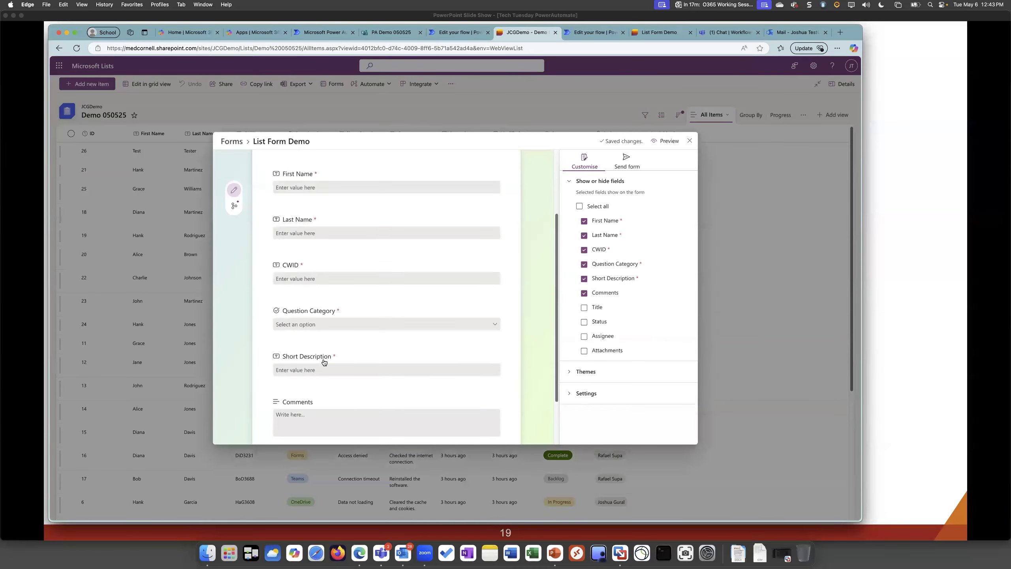
pyautogui.scroll(-1, 330, 354)
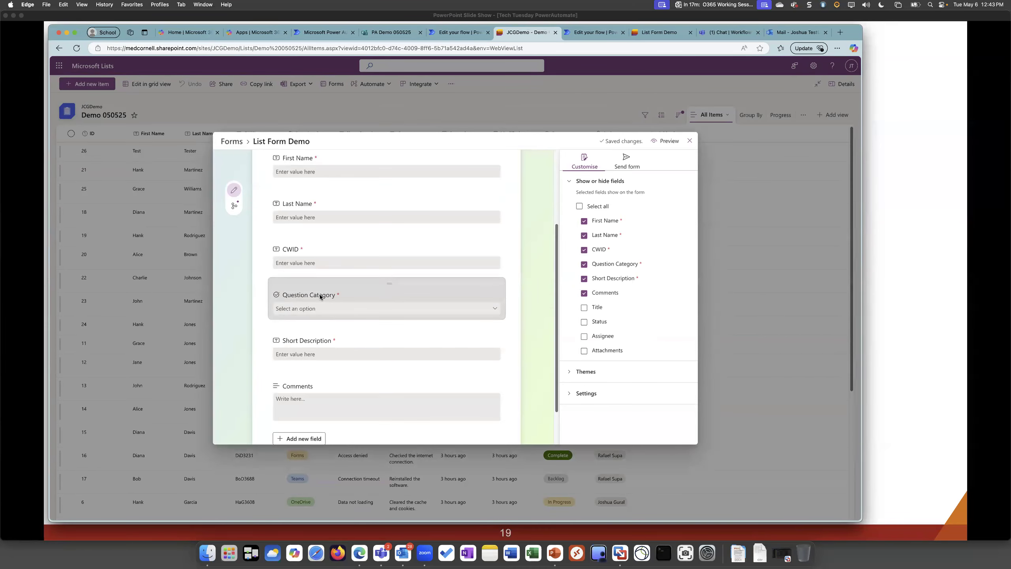
# Return to the Lists Example flow and inspect the Teams and OneDrive case values and the Default branch
pyautogui.click(595, 31)
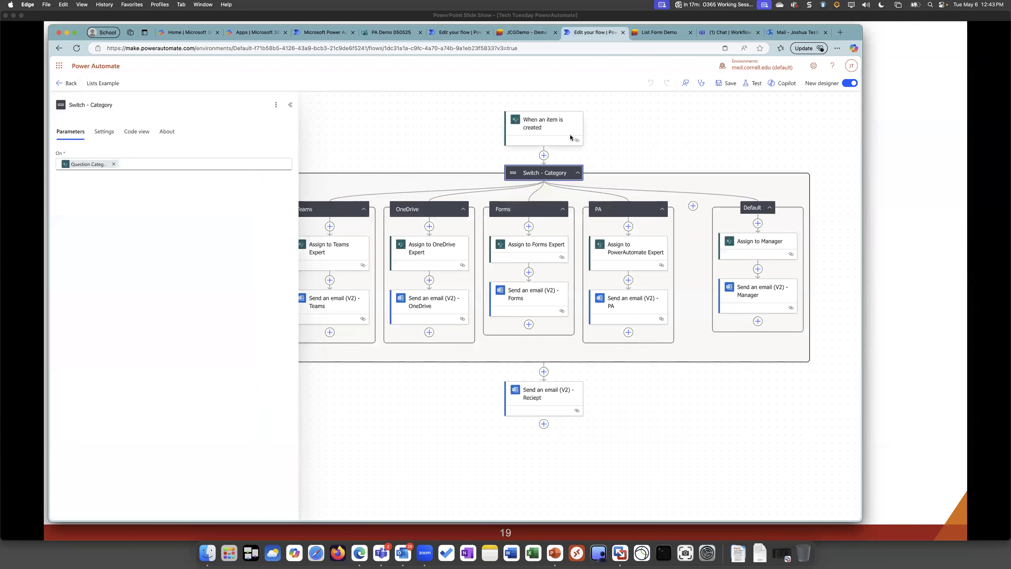
pyautogui.click(302, 211)
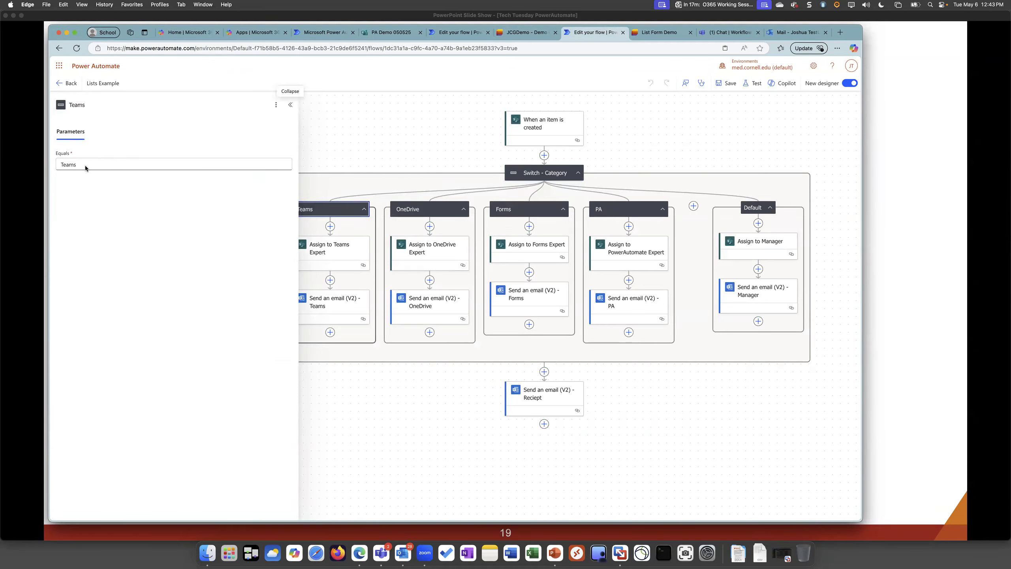
pyautogui.moveTo(370, 161); pyautogui.dragTo(402, 162)
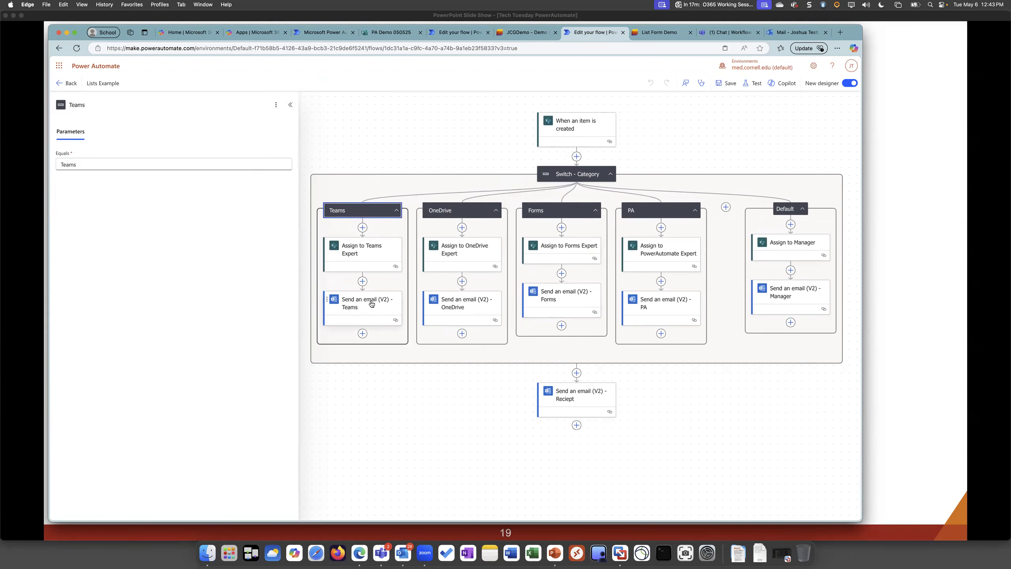
pyautogui.click(449, 210)
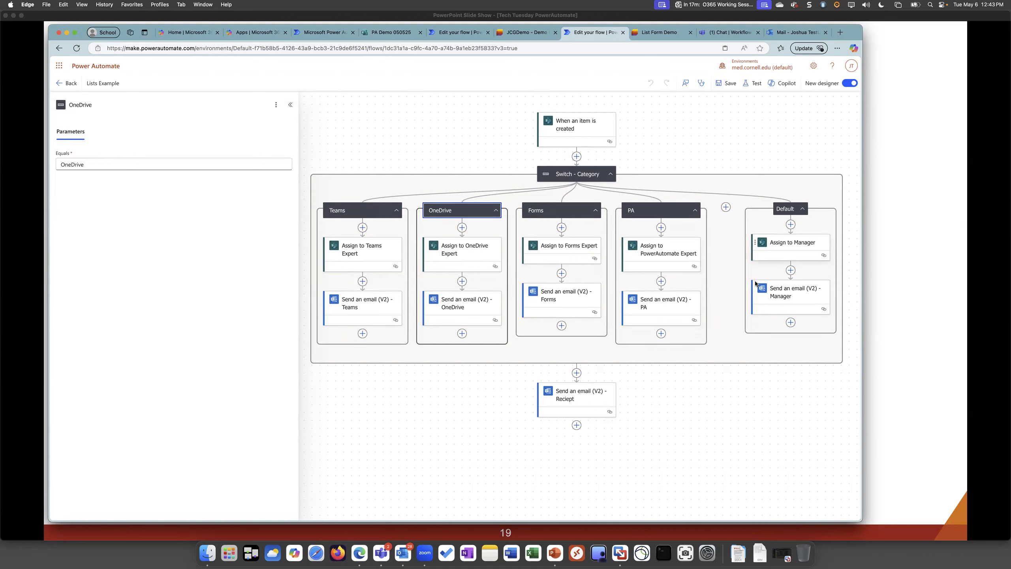
pyautogui.click(780, 208)
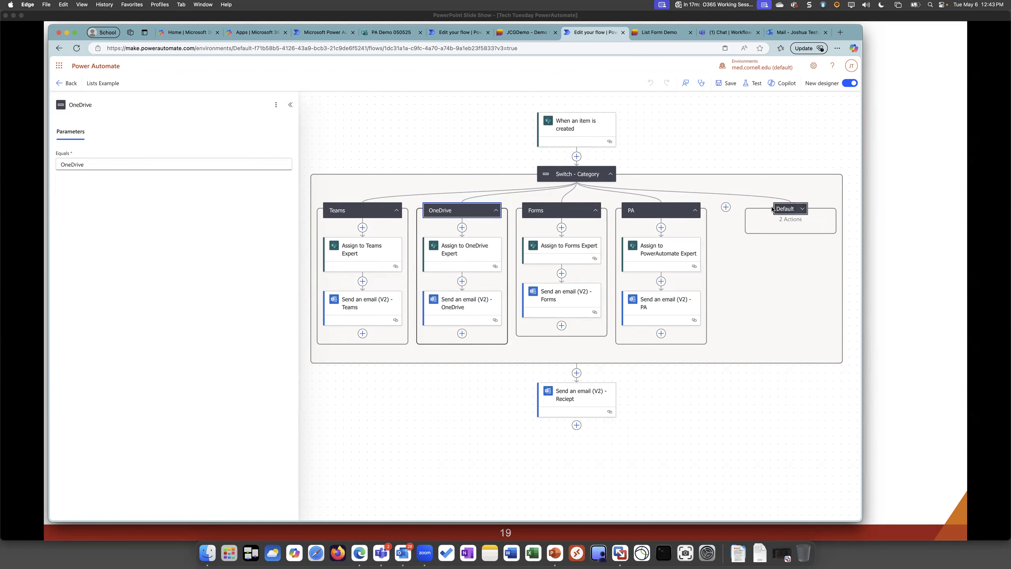
pyautogui.click(780, 208)
# Examine the manager notification email in the Default branch and the recipient and subject of the final receipt email
pyautogui.click(798, 305)
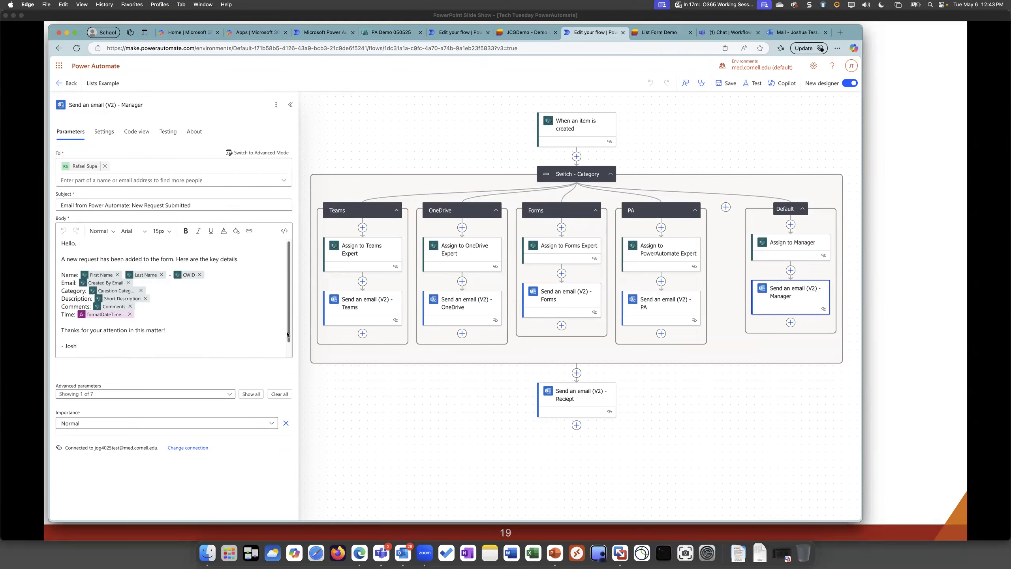
pyautogui.click(578, 406)
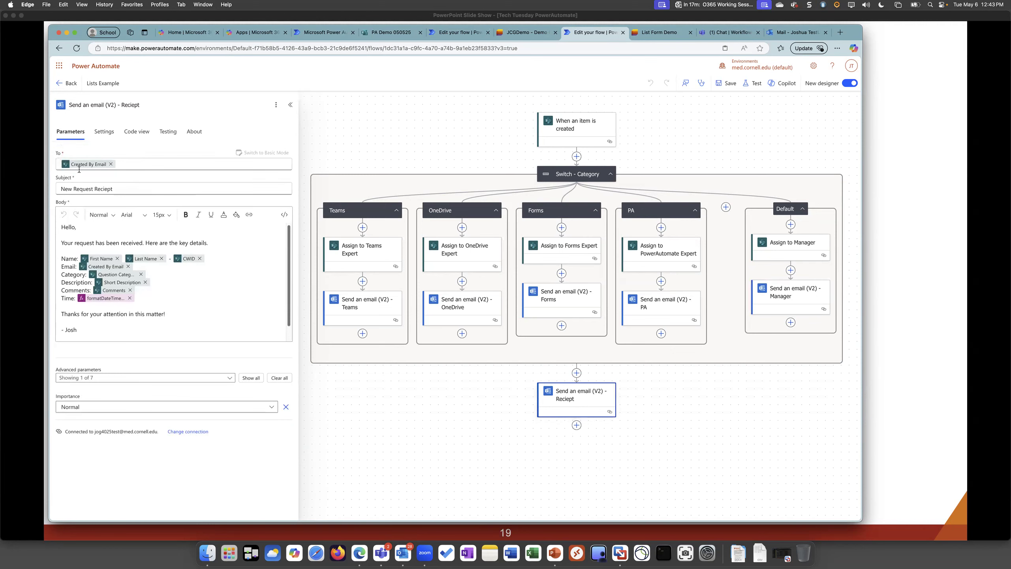
pyautogui.moveTo(94, 167)
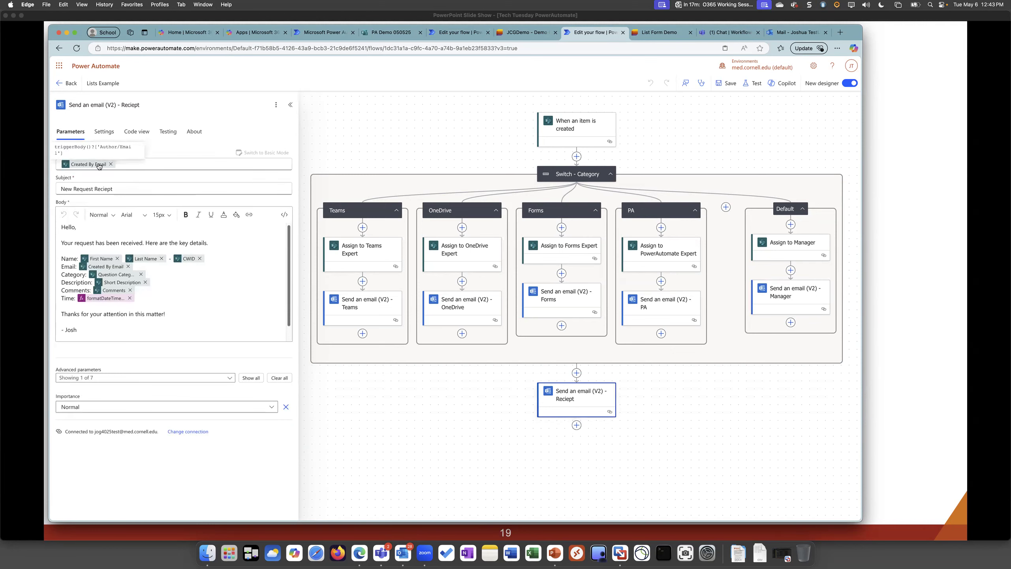
pyautogui.moveTo(74, 188); pyautogui.dragTo(99, 188)
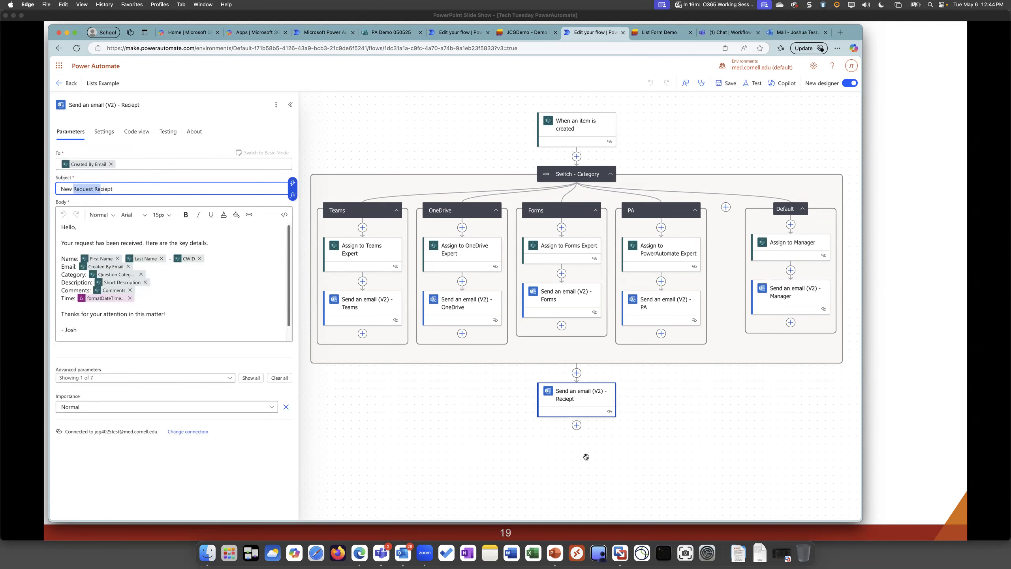
# Review the settings of the When an item is created trigger and the Switch - Category action again
pyautogui.click(558, 125)
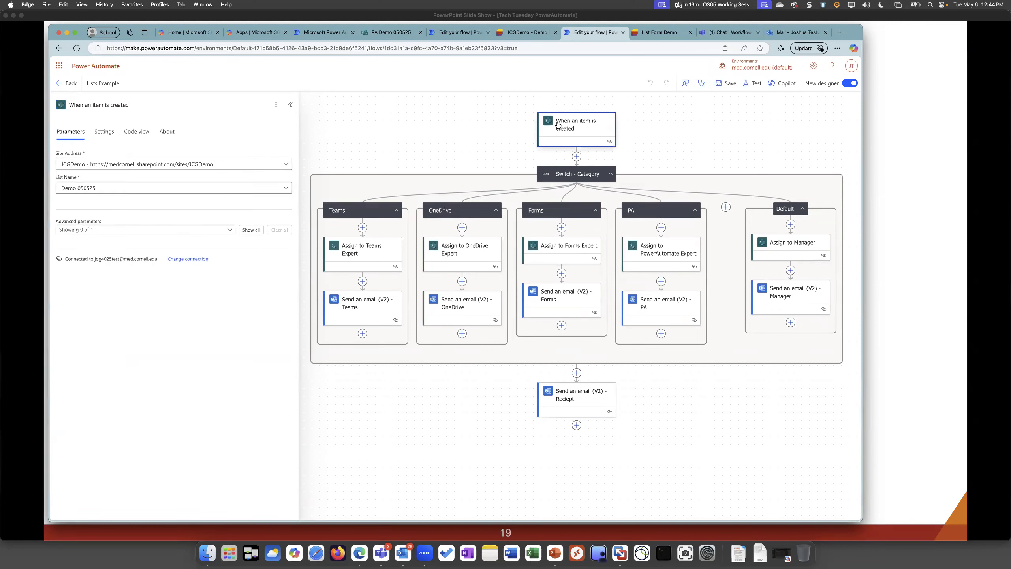
pyautogui.click(569, 178)
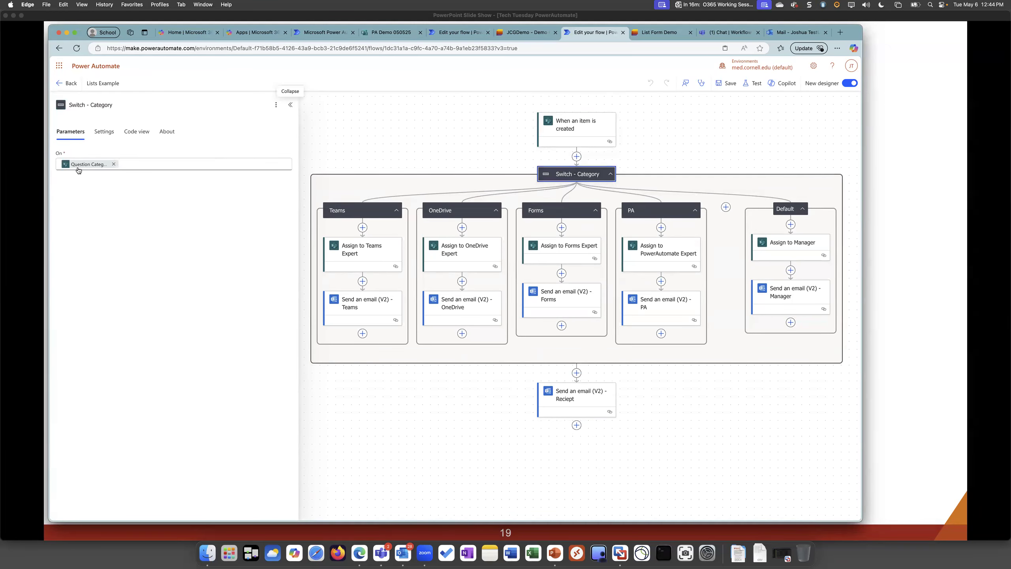
# Recheck the Equals values of the Teams and OneDrive cases under the Switch - Category action
pyautogui.click(349, 211)
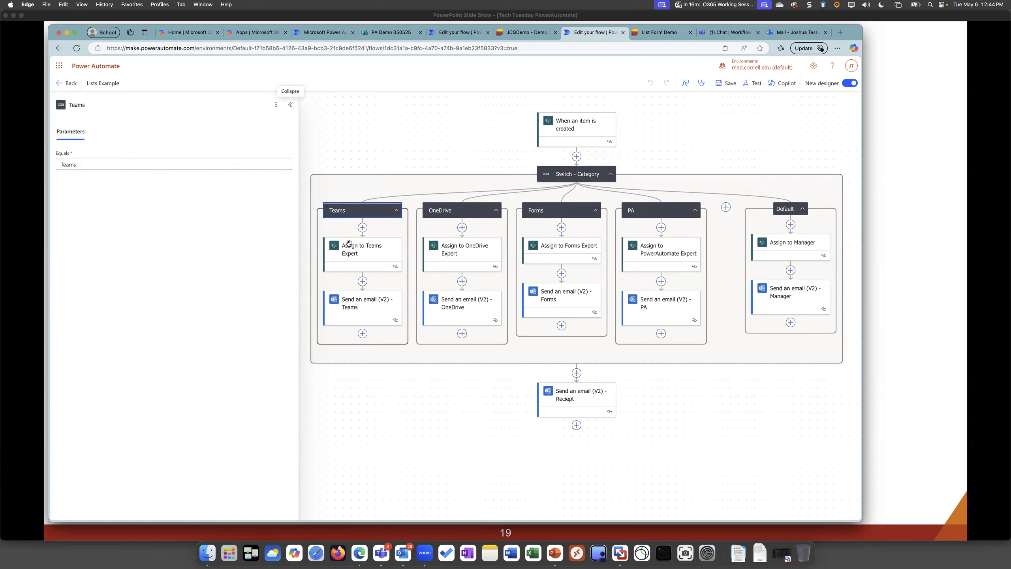
pyautogui.click(450, 211)
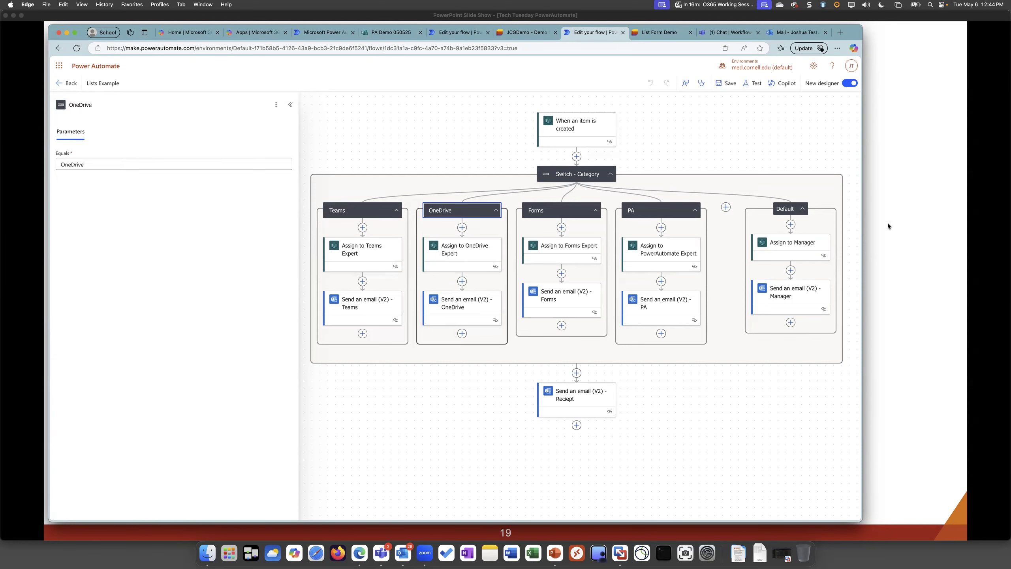
pyautogui.moveTo(691, 140); pyautogui.dragTo(688, 144)
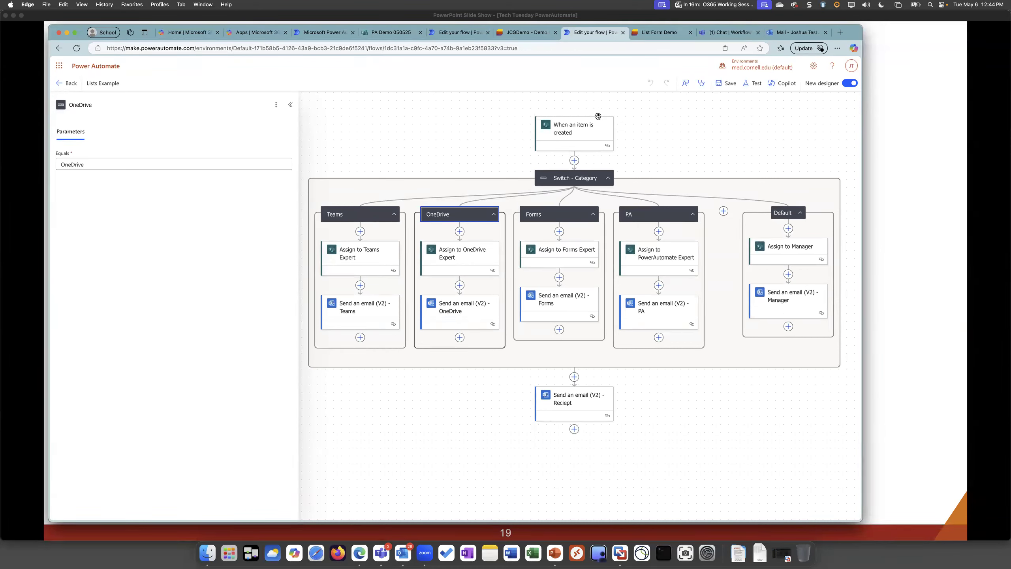
# Close the form editor in the Demo 050525 list and expand the fourth assignee's group in the Group By view
pyautogui.click(535, 33)
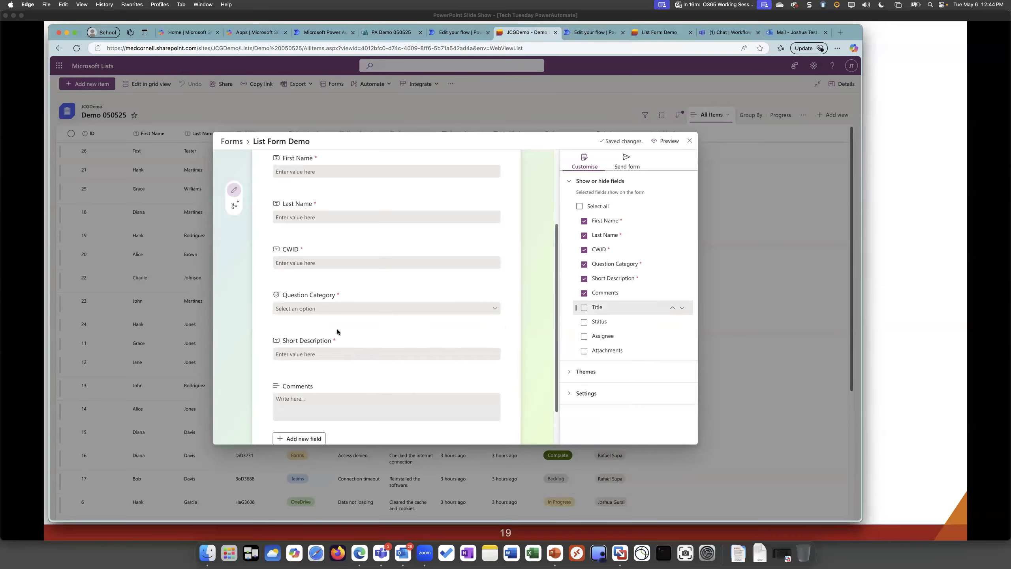
pyautogui.click(594, 34)
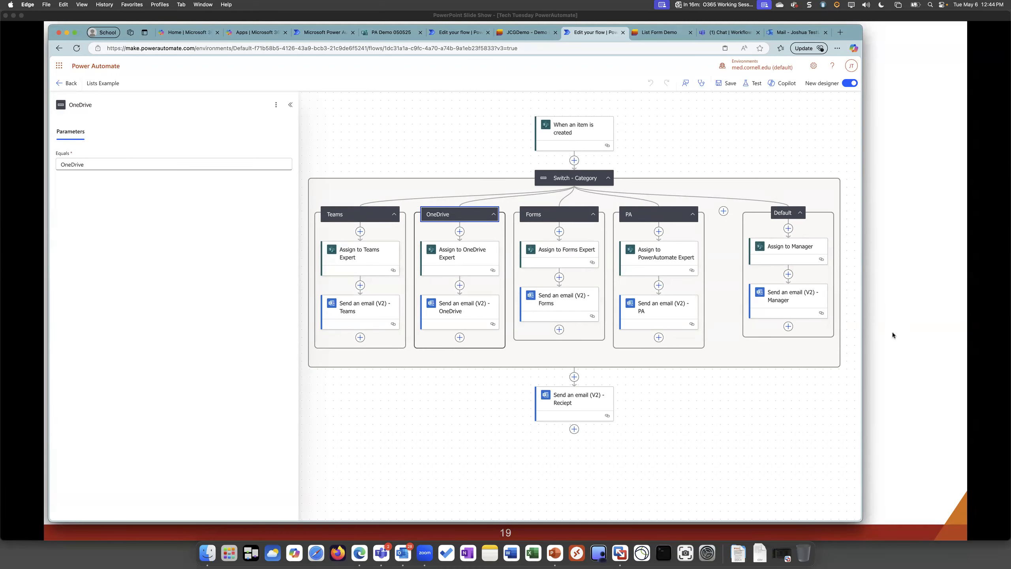
pyautogui.click(659, 32)
pyautogui.click(525, 32)
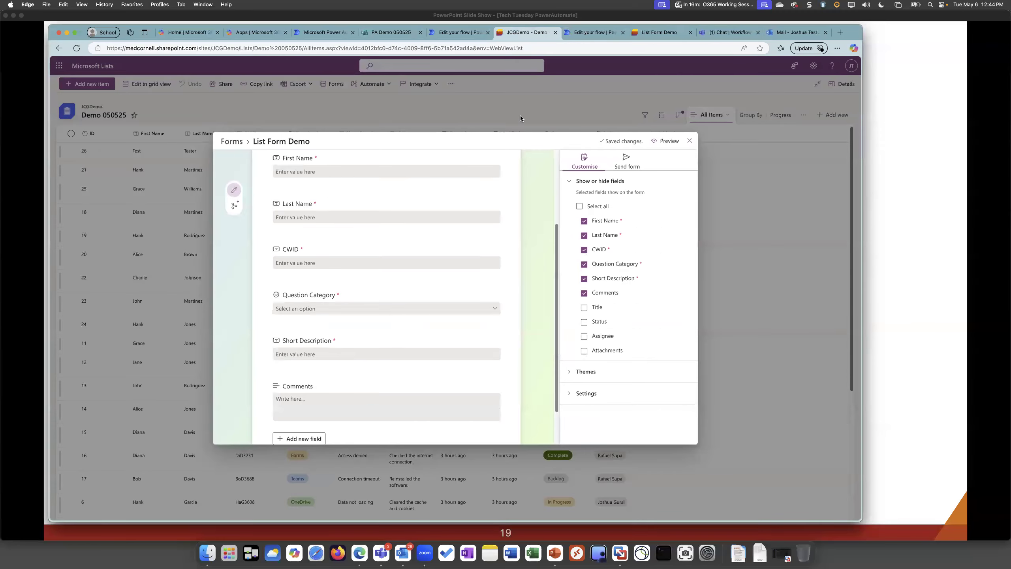
pyautogui.click(691, 138)
pyautogui.click(750, 115)
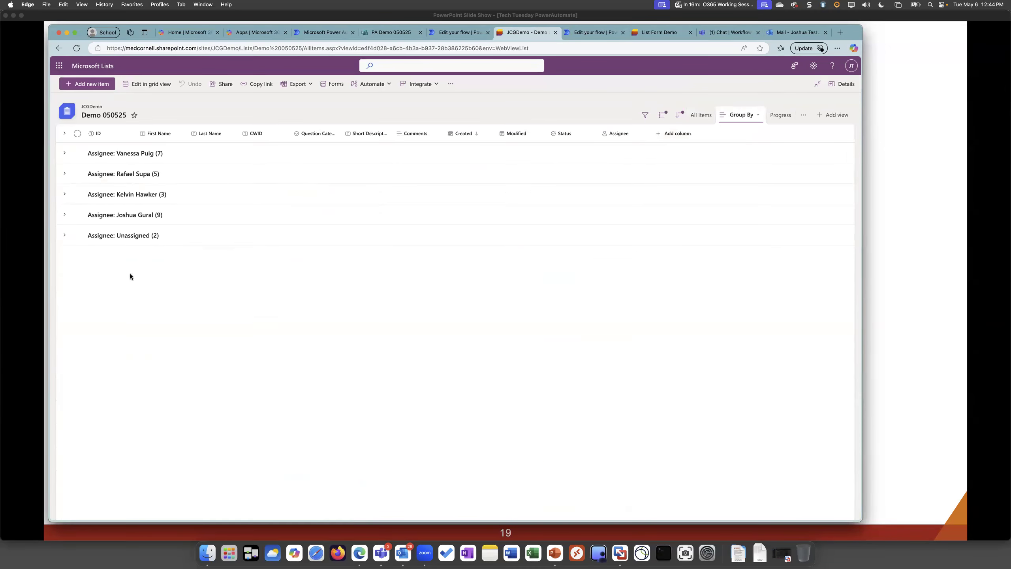
pyautogui.click(65, 215)
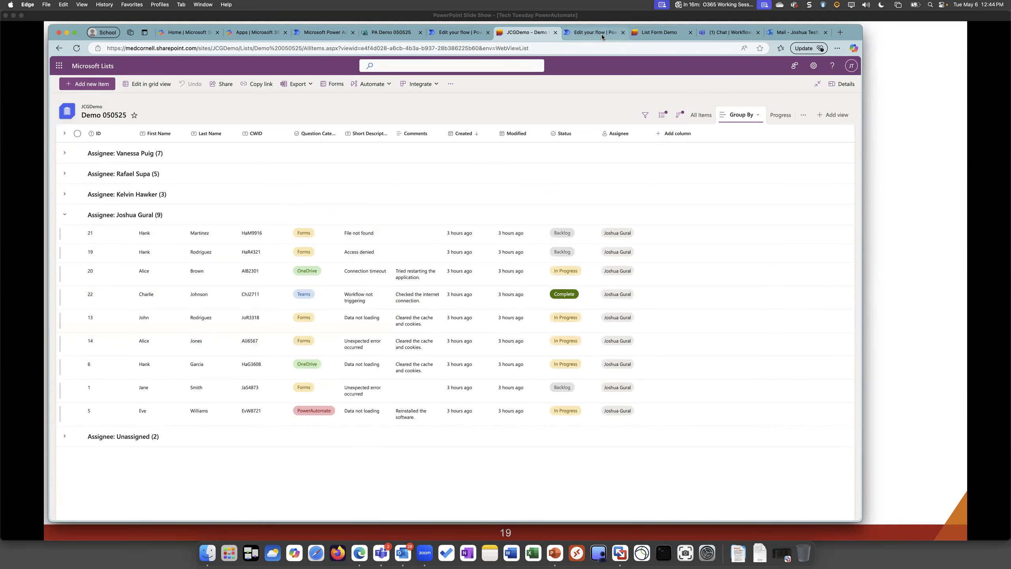
# Return to the Lists Example flow, dismiss the meeting reminder and start a manual test of the flow
pyautogui.click(577, 39)
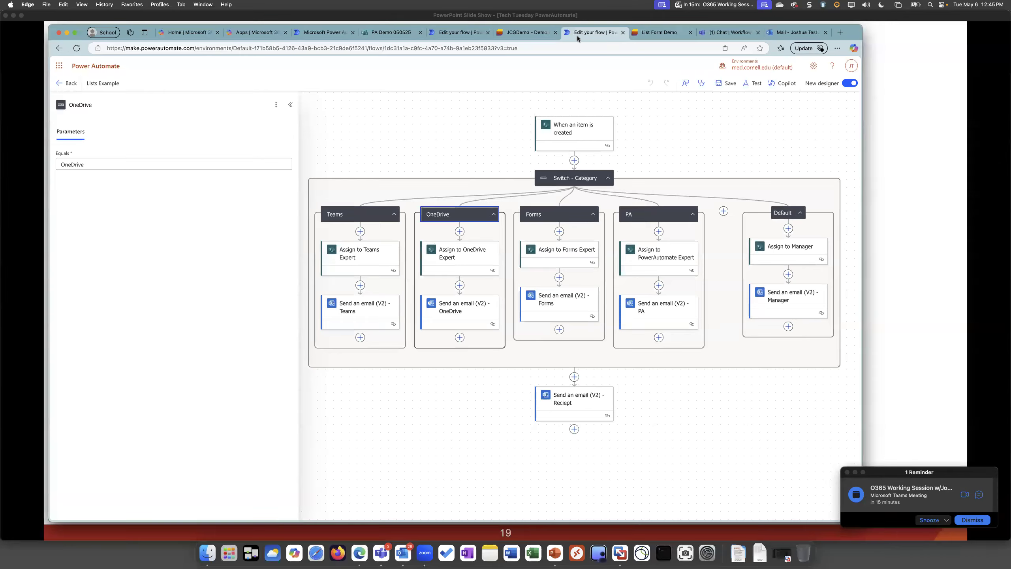
pyautogui.click(981, 520)
pyautogui.click(750, 86)
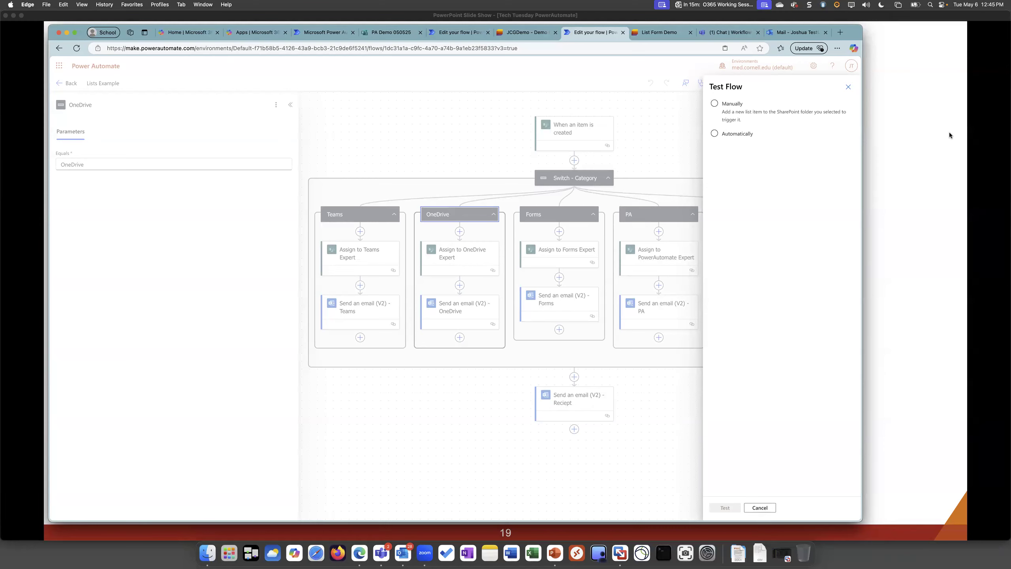
pyautogui.click(736, 120)
pyautogui.click(728, 508)
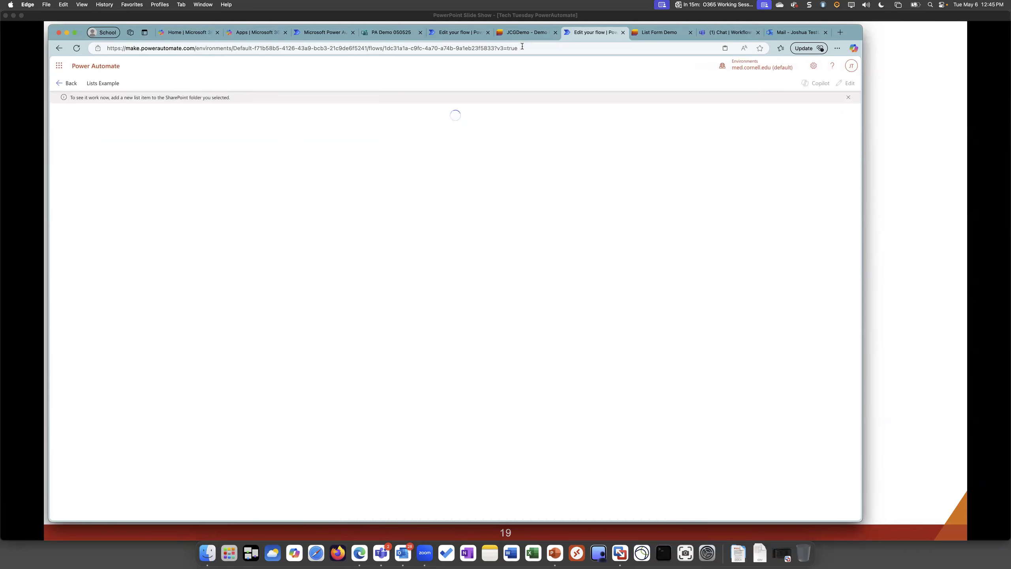
# Reload the List Form Demo response page and fill in the requester's first name, last name and CWID
pyautogui.click(670, 33)
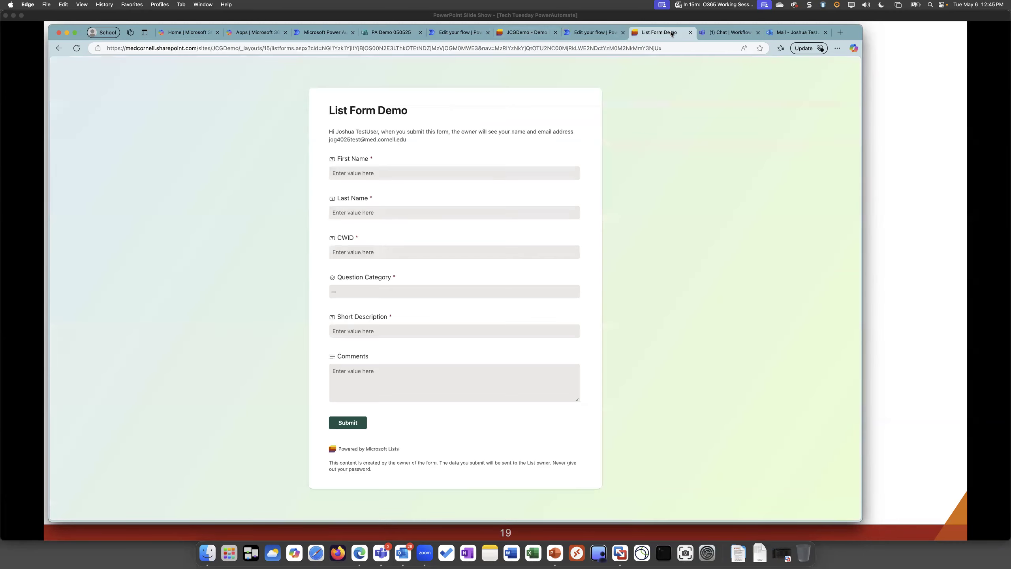
pyautogui.click(355, 174)
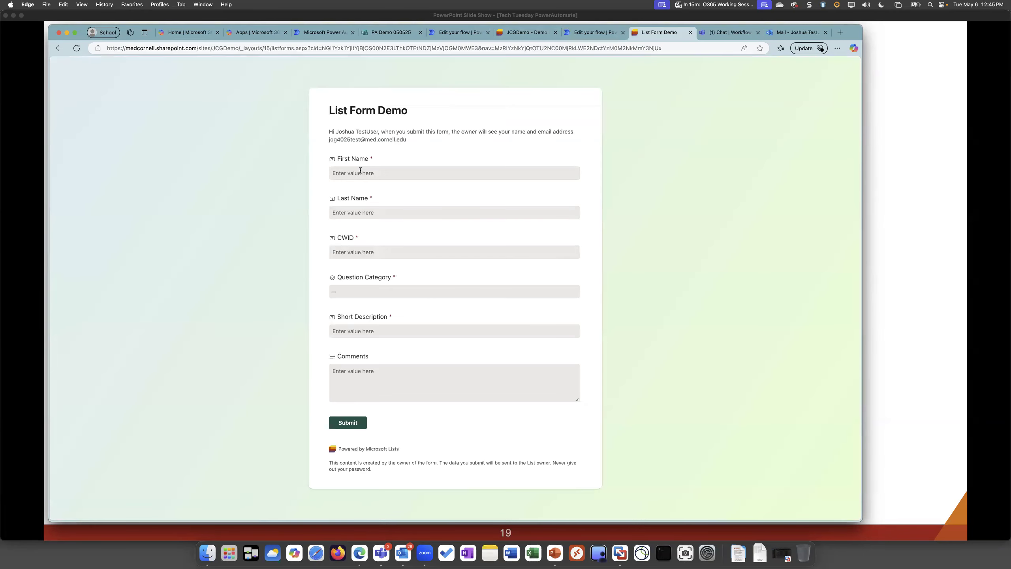
pyautogui.click(75, 48)
pyautogui.click(388, 171)
pyautogui.press('Tab')
pyautogui.press('Tab')
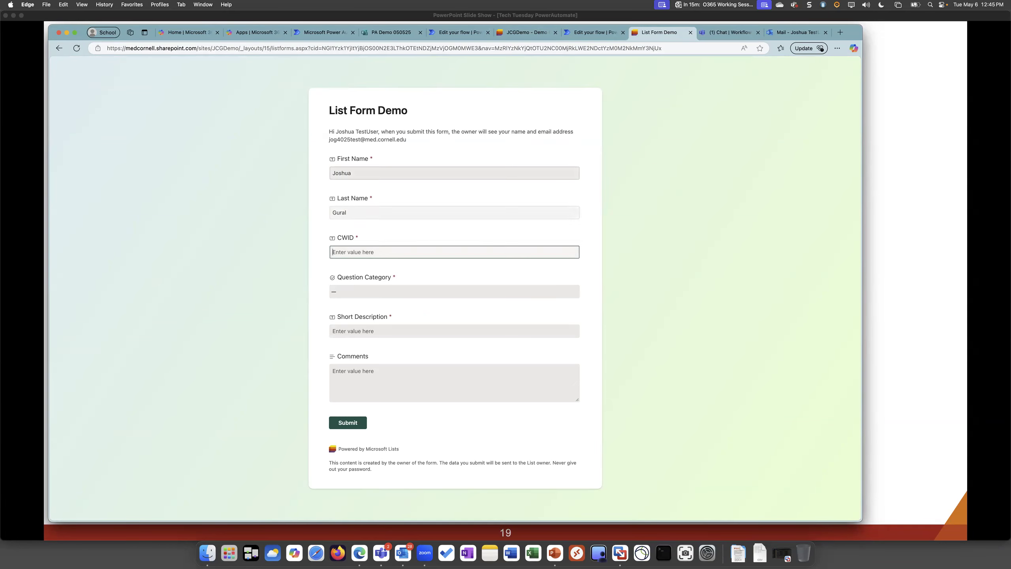
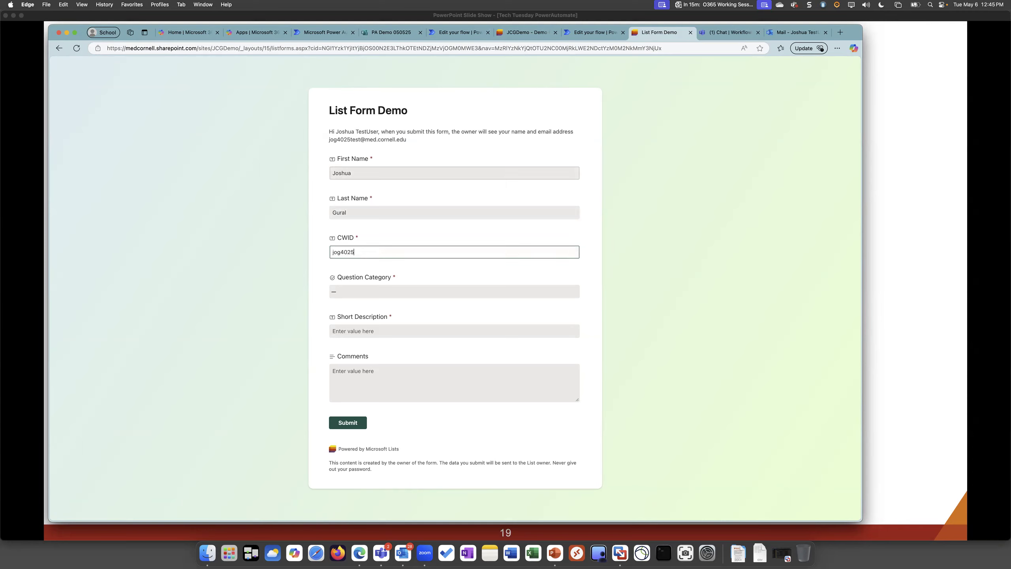
# Set the Question Category to PowerAutomate and the Short Description to "Testing in demo"
pyautogui.press('Tab')
pyautogui.press('Down')
pyautogui.press('Down')
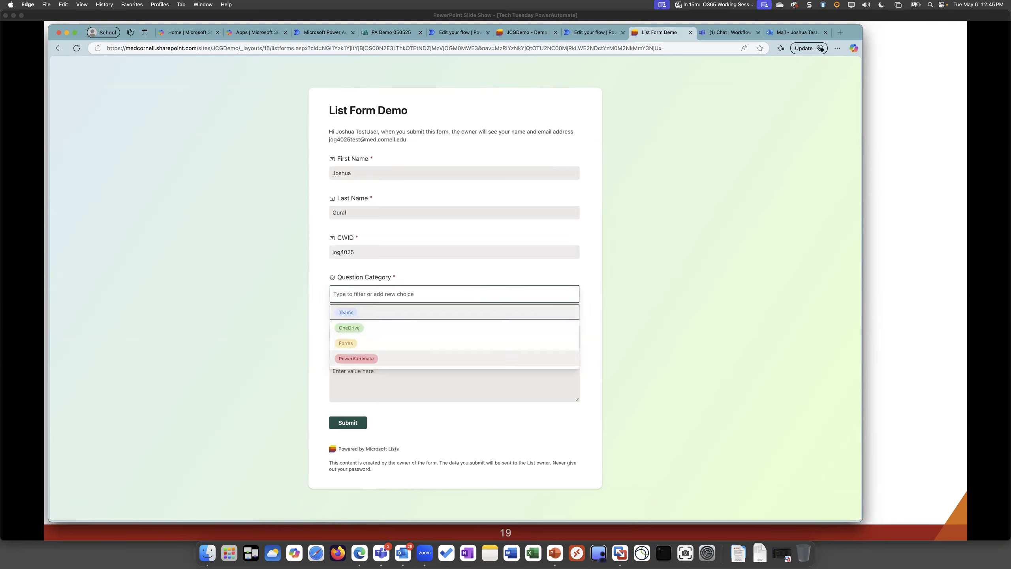
pyautogui.press('Return')
pyautogui.press('Tab')
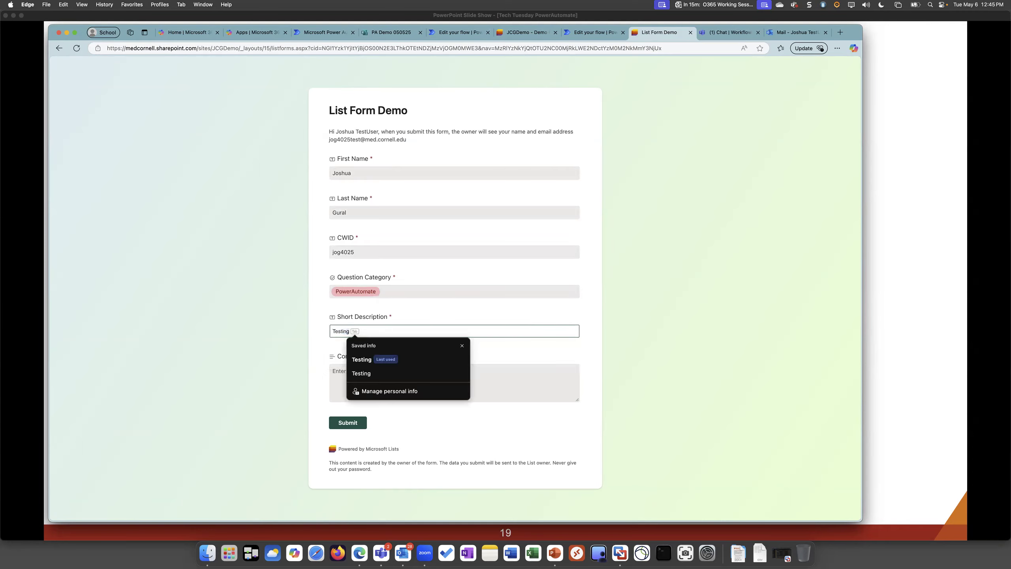
pyautogui.press('Tab')
pyautogui.write('in demo')
# Enter "Hello!" in the Comments field and submit the List Form Demo response
pyautogui.press('Tab')
pyautogui.write('Hell')
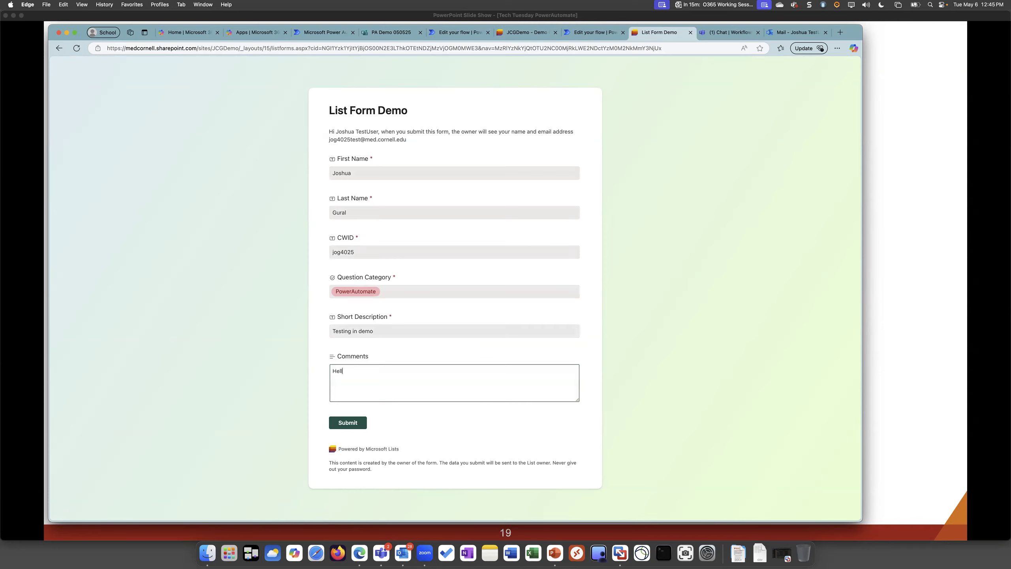
pyautogui.write('o!')
pyautogui.press('Tab')
pyautogui.press('Return')
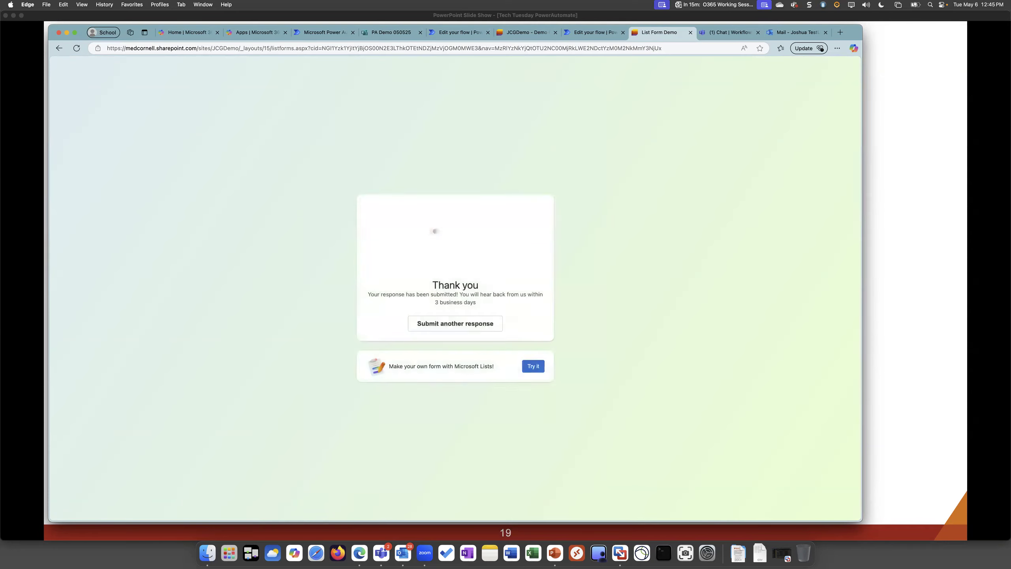
# Return to the Lists Example test run and review which branches and actions were executed
pyautogui.press('super+l')
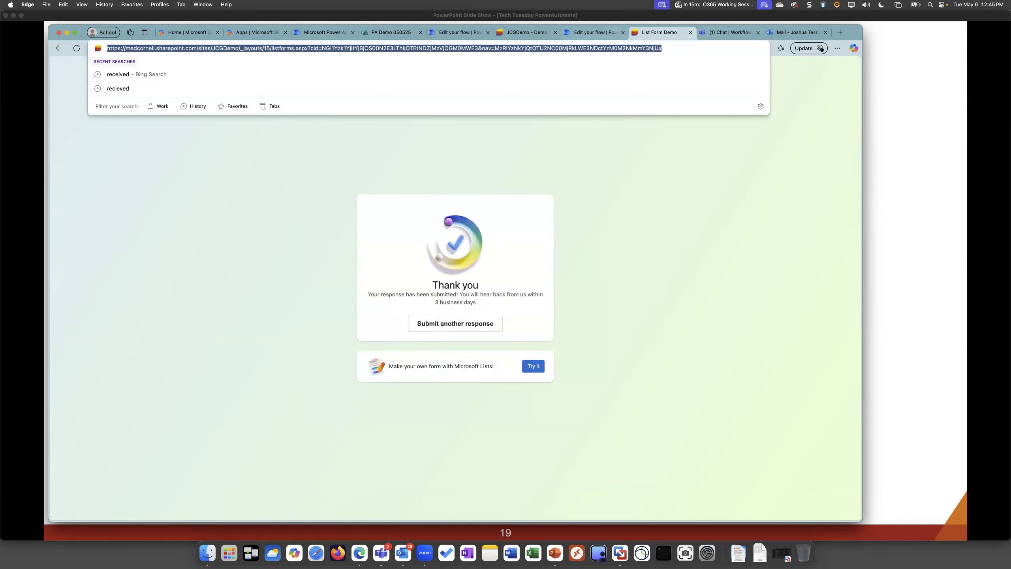
pyautogui.hotkey('ctrl', 'shift', 'Tab')
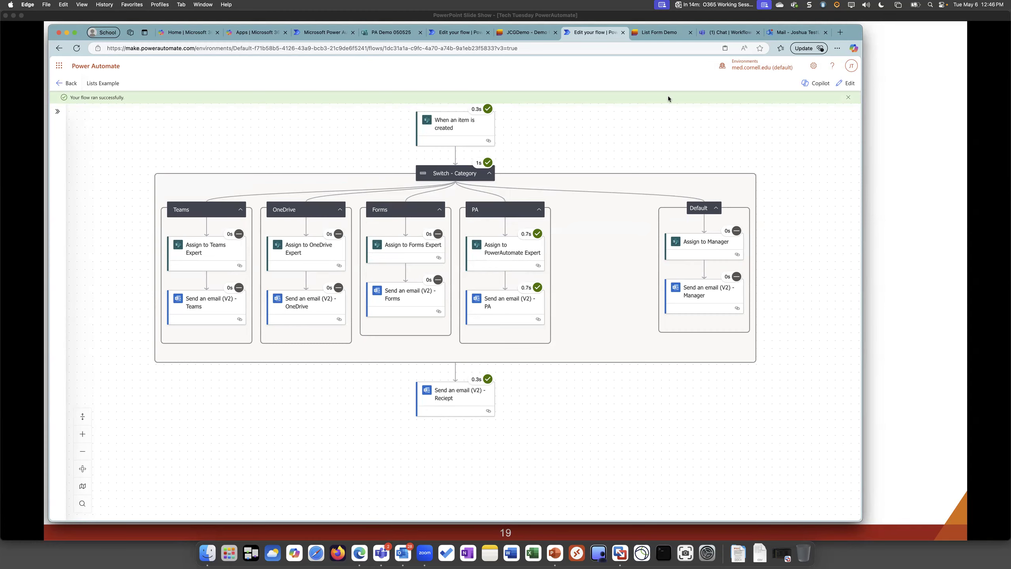
pyautogui.moveTo(659, 116); pyautogui.dragTo(661, 126)
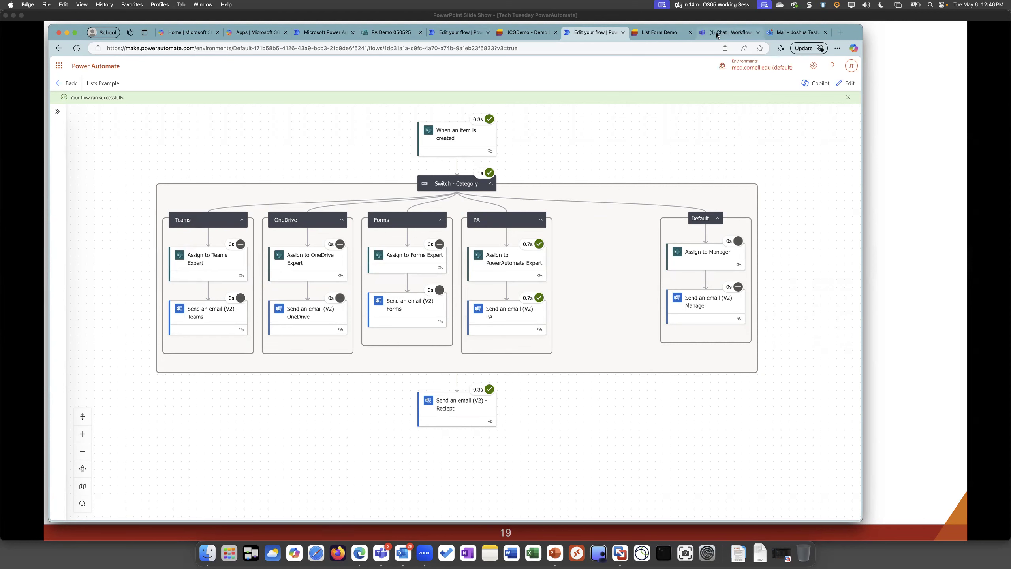
# Check the Teams Workflows chat, and examine the subject and request details of the New Request Reciept email in Outlook
pyautogui.click(729, 32)
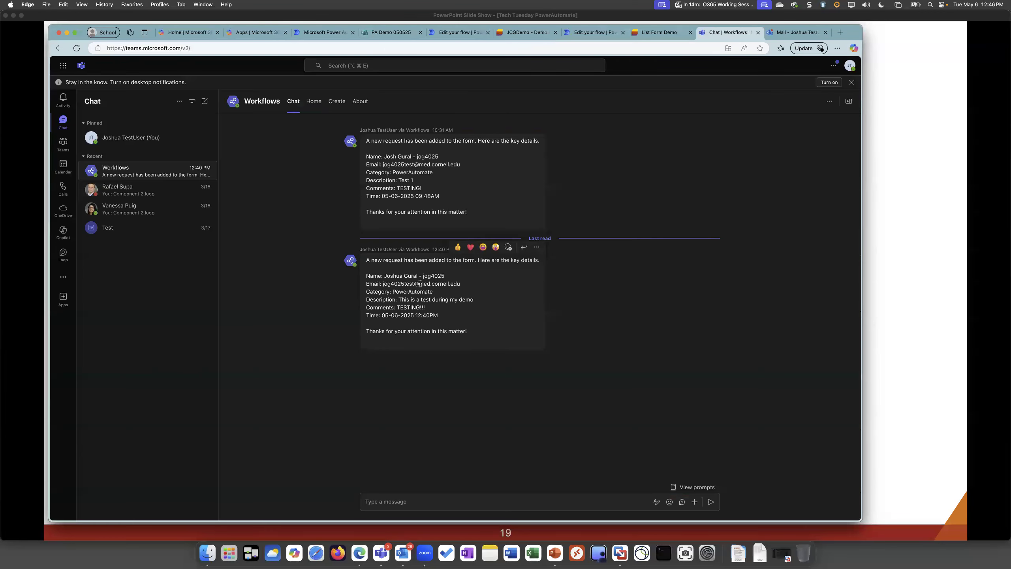
pyautogui.click(801, 35)
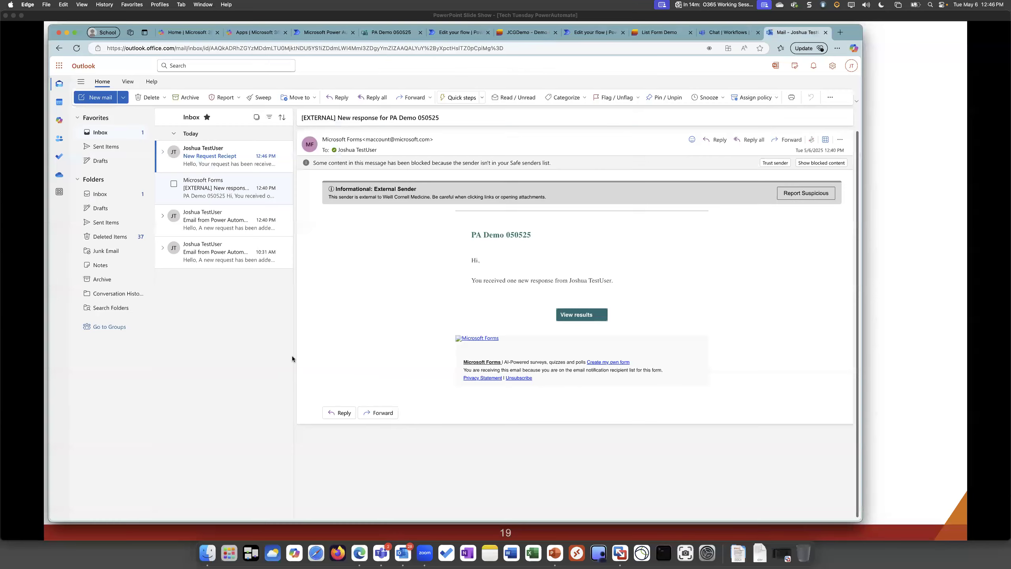
pyautogui.click(210, 155)
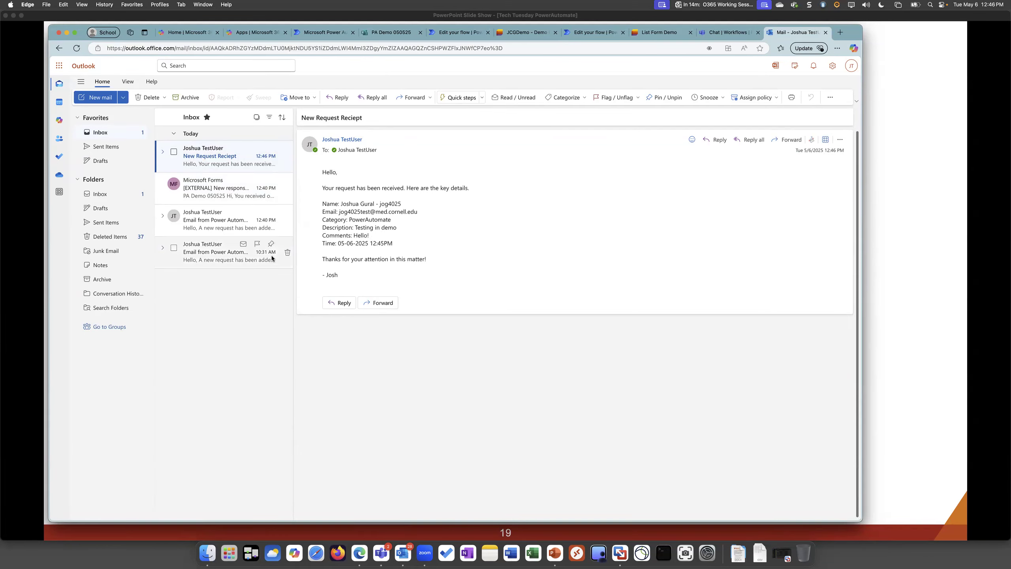
pyautogui.moveTo(385, 228)
pyautogui.mouseDown()
pyautogui.moveTo(410, 223)
pyautogui.moveTo(392, 238)
pyautogui.mouseUp()
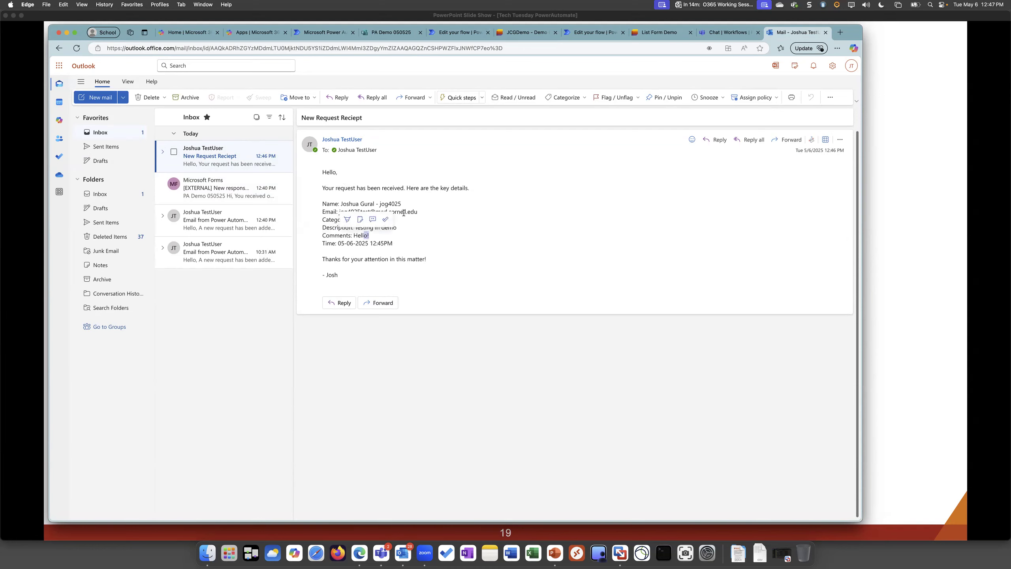
pyautogui.moveTo(368, 202); pyautogui.dragTo(411, 195)
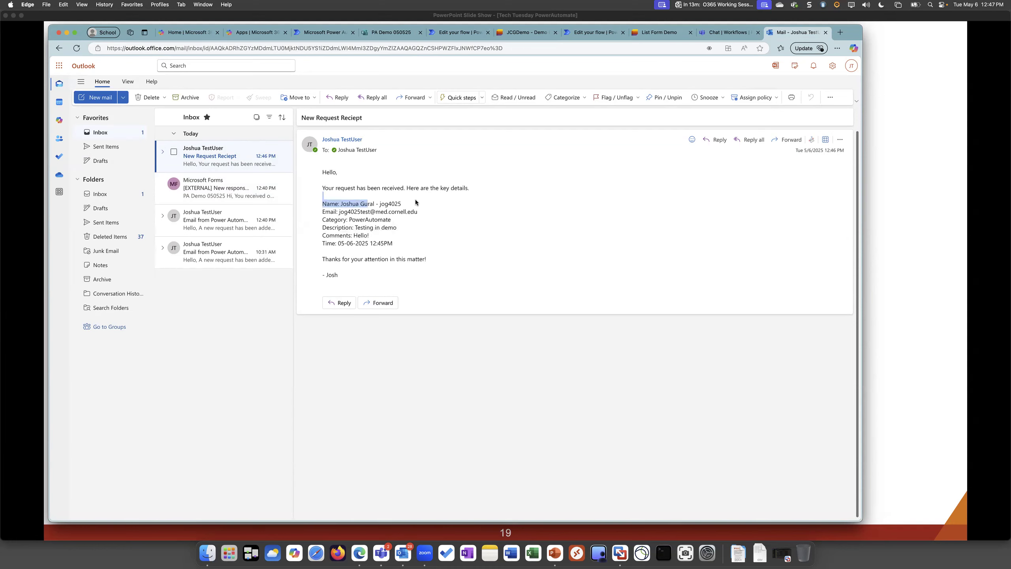
pyautogui.moveTo(371, 119); pyautogui.dragTo(311, 112)
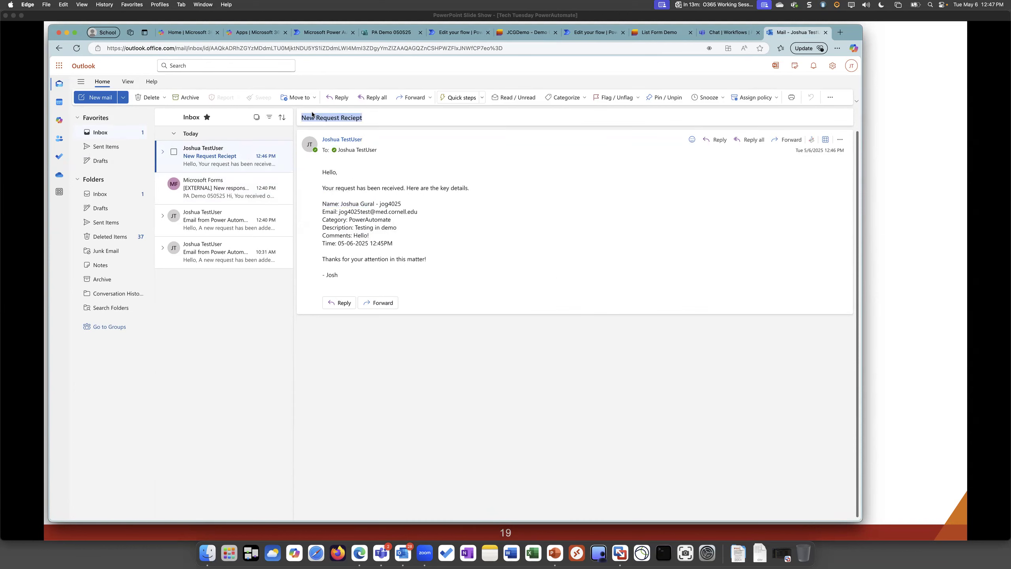
# Reopen the Lists Example flow for editing and inspect the Assign to PowerAutomate Expert and Send an email (V2) - PA actions
pyautogui.click(585, 34)
pyautogui.click(501, 263)
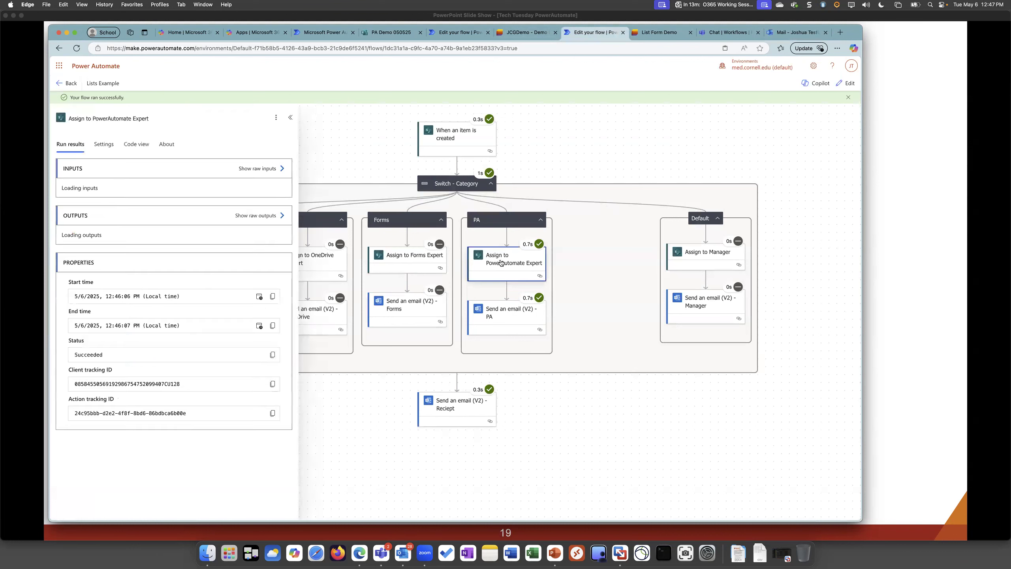
pyautogui.click(856, 83)
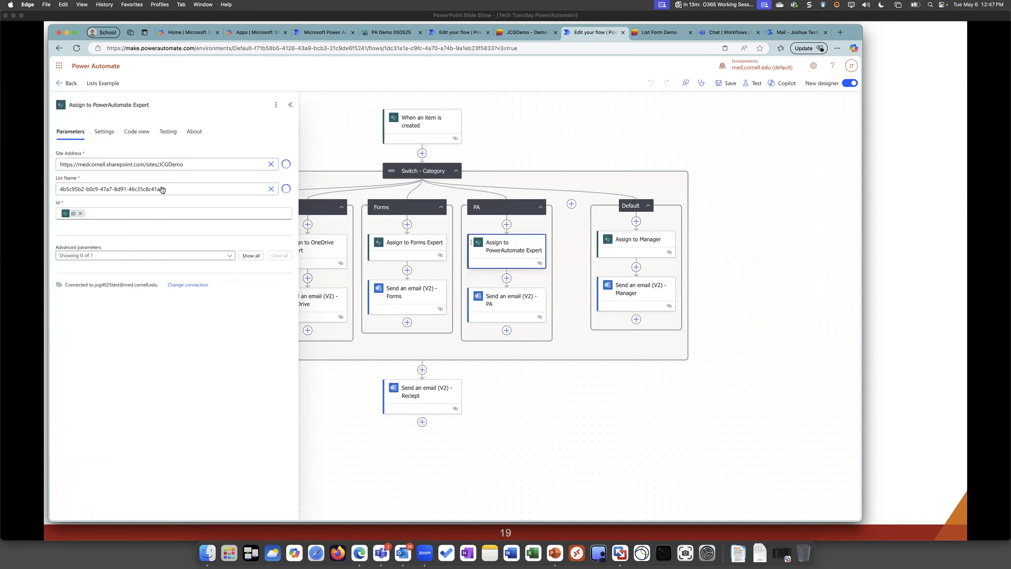
pyautogui.click(511, 298)
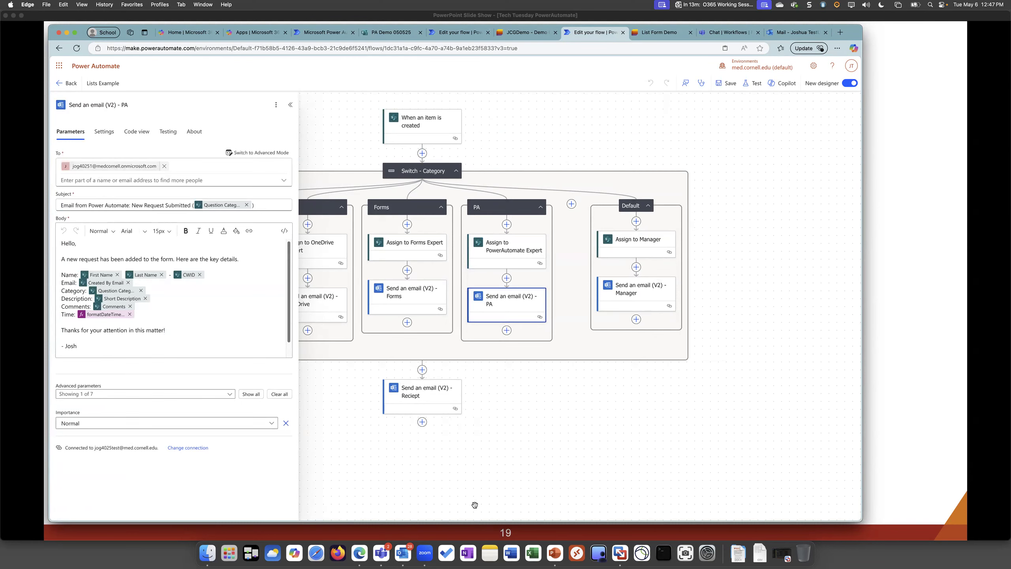
pyautogui.rightClick(359, 550)
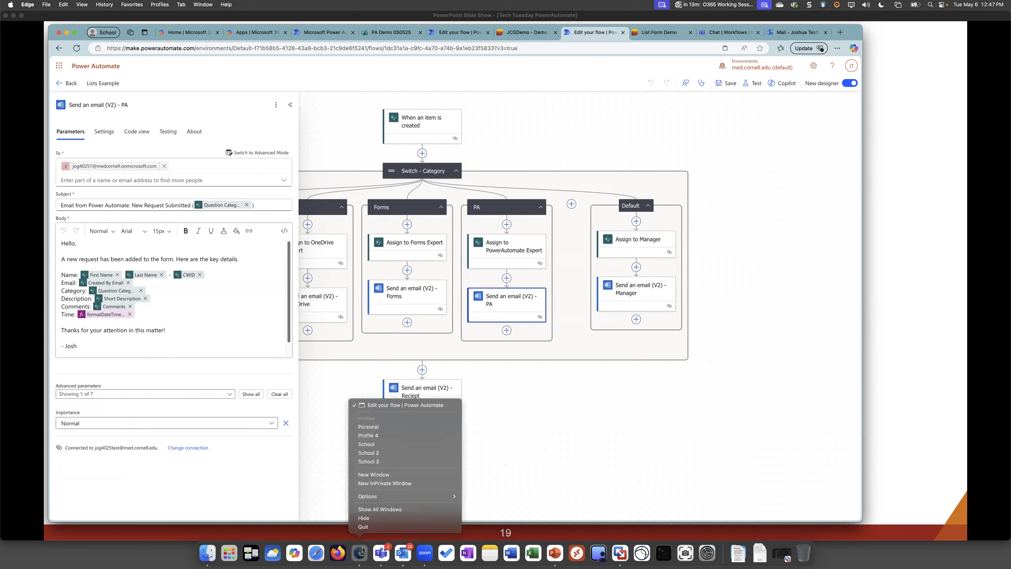
pyautogui.click(386, 429)
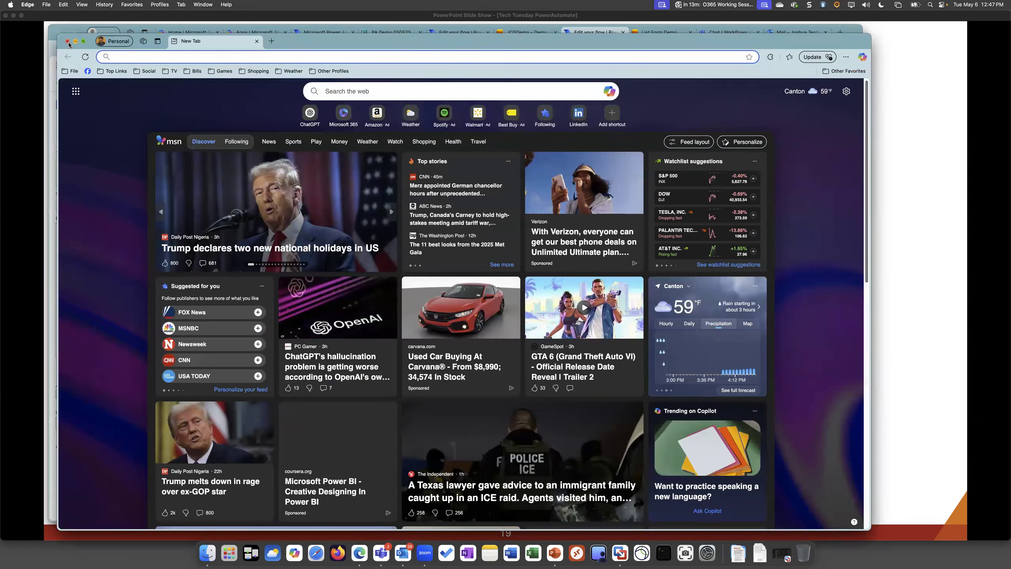
pyautogui.press('super+w')
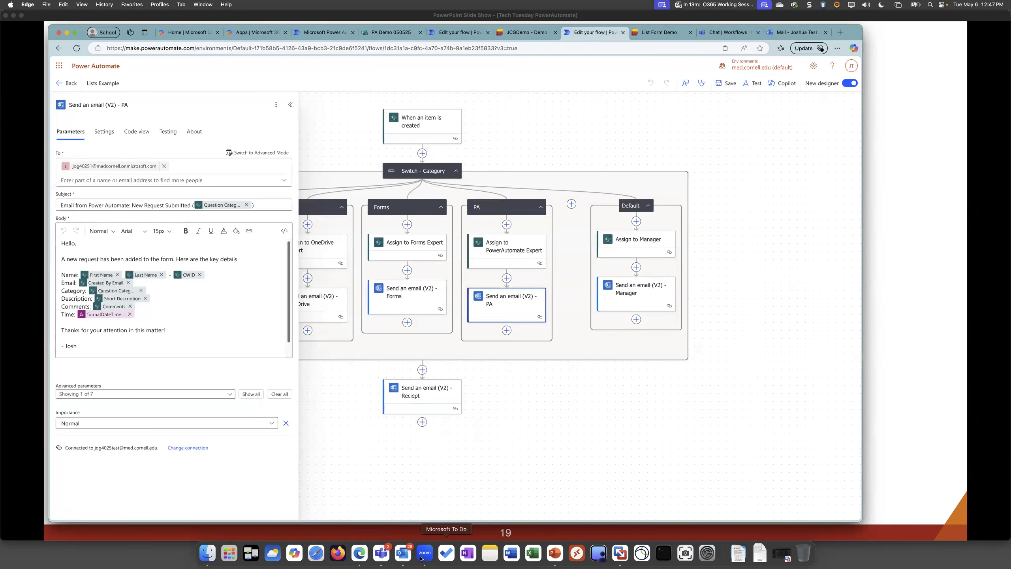
# Open a new Edge browser window under the School 3 profile
pyautogui.rightClick(359, 553)
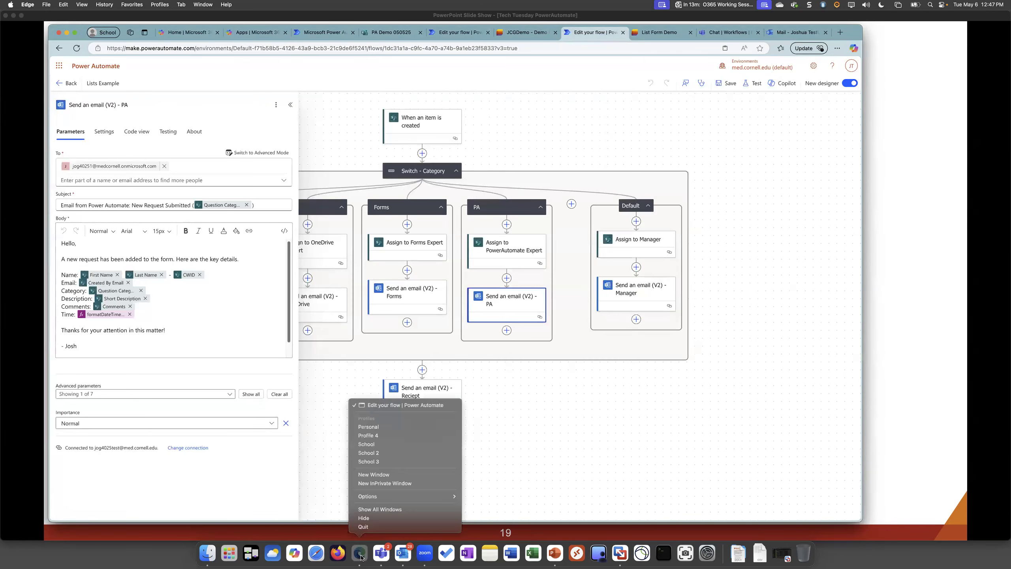
pyautogui.click(361, 444)
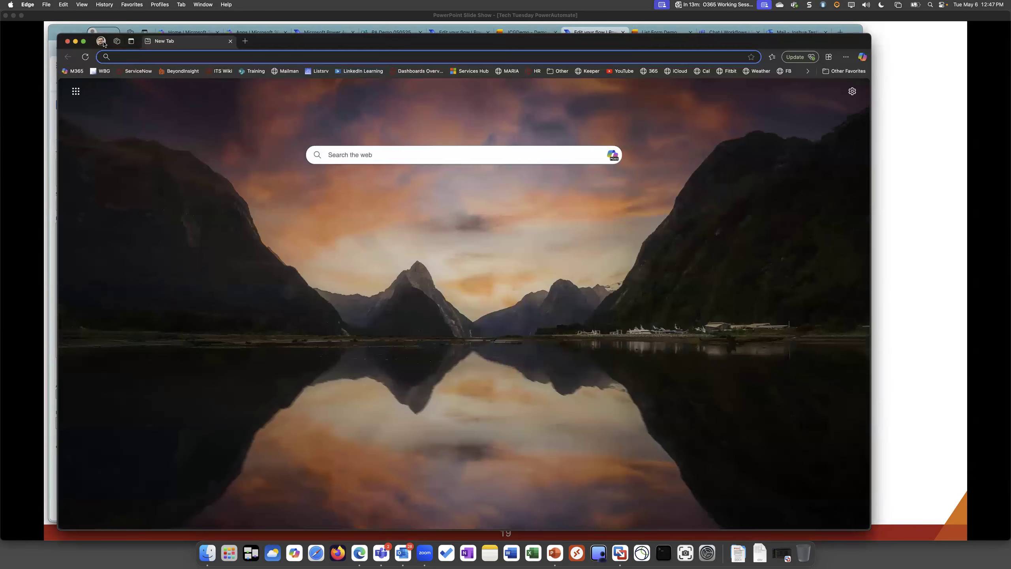
pyautogui.click(101, 41)
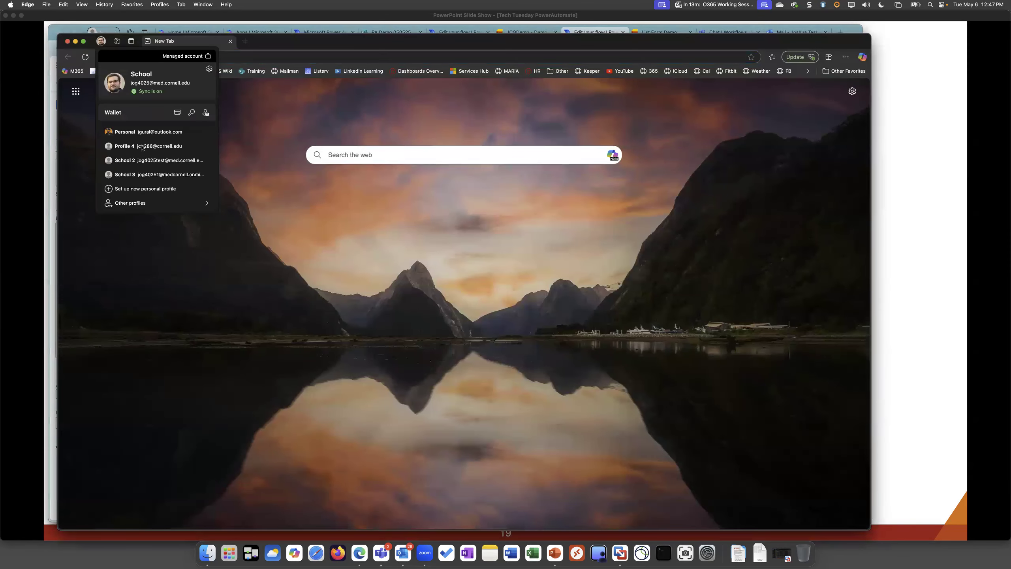
pyautogui.click(153, 179)
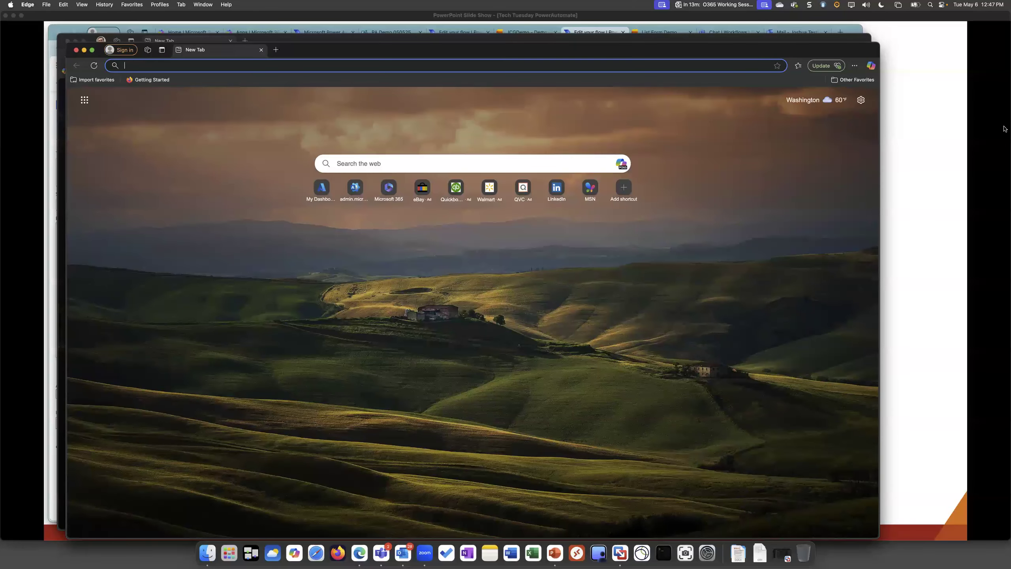
# Go to portal.office.com in the School 3 window and open Outlook from the Microsoft 365 apps
pyautogui.click(151, 67)
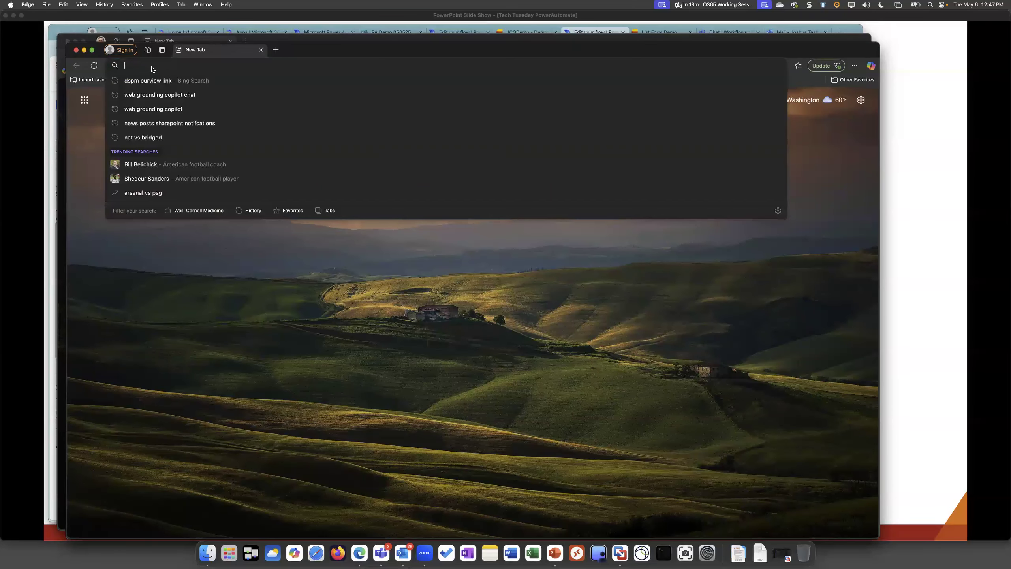
pyautogui.write('portal.office.com')
pyautogui.press('Return')
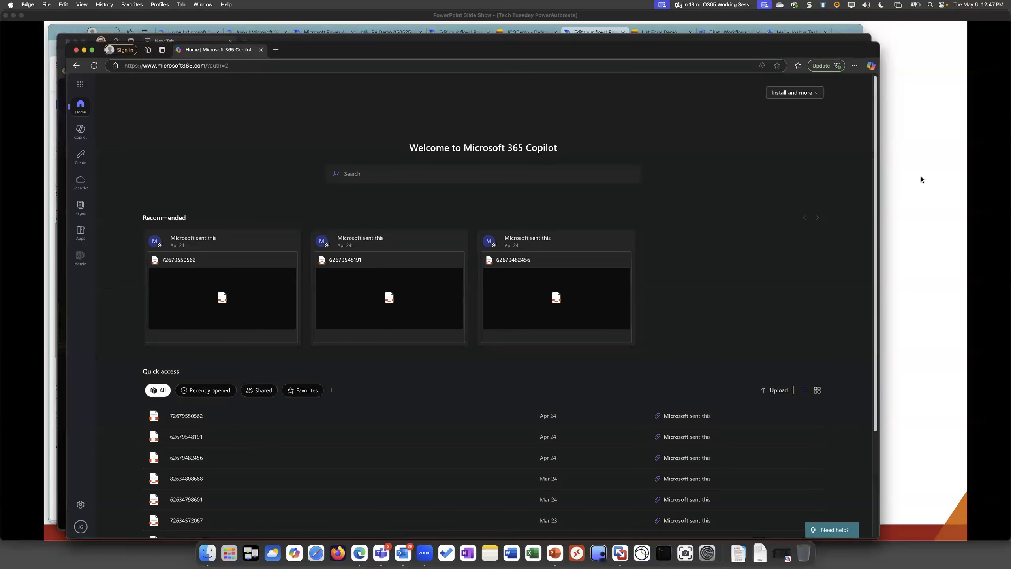
pyautogui.click(80, 87)
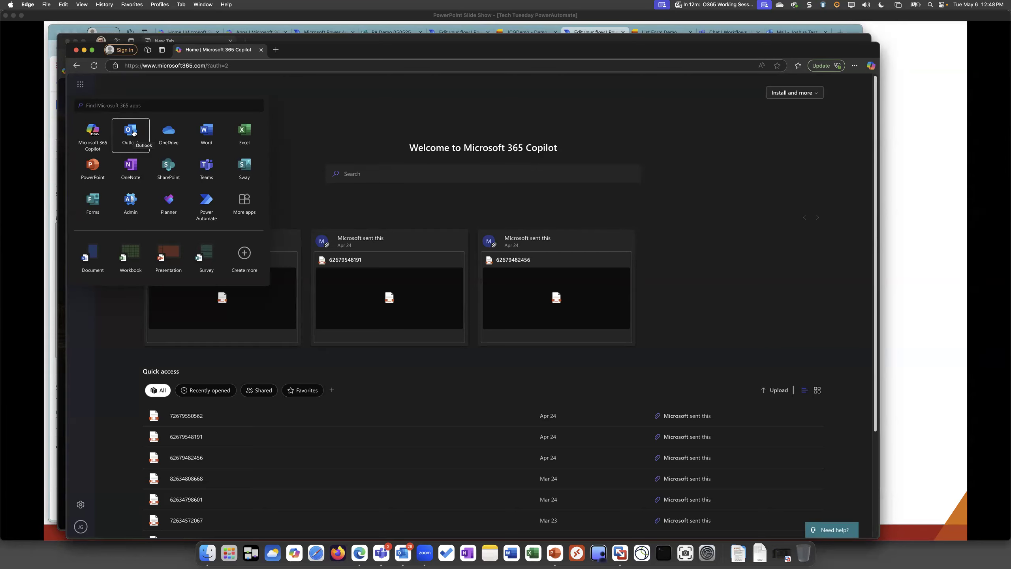
pyautogui.click(129, 134)
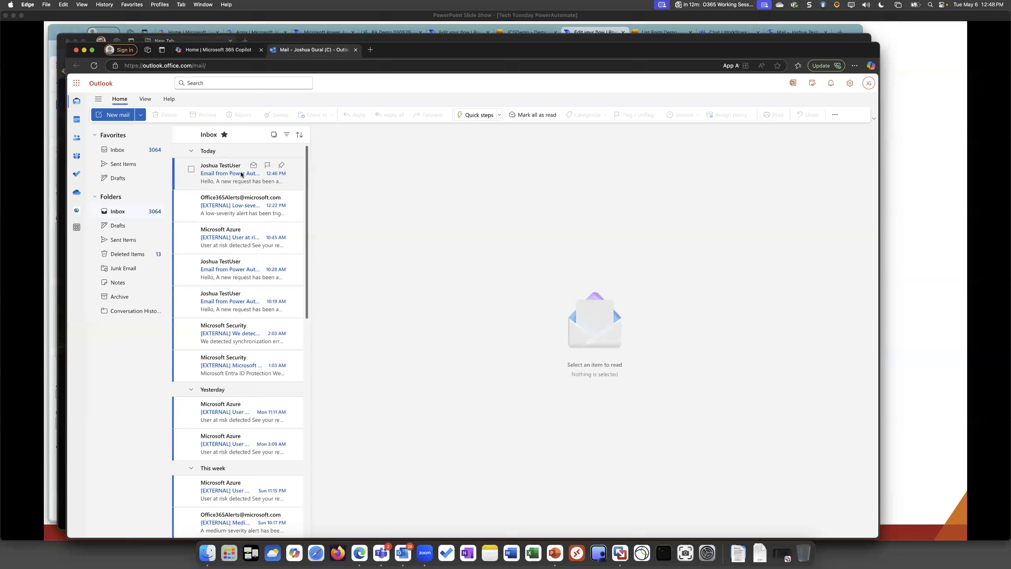
# Open the newest New Request Submitted email from Power Automate and examine its subject, including the category in parentheses, and request details
pyautogui.click(221, 183)
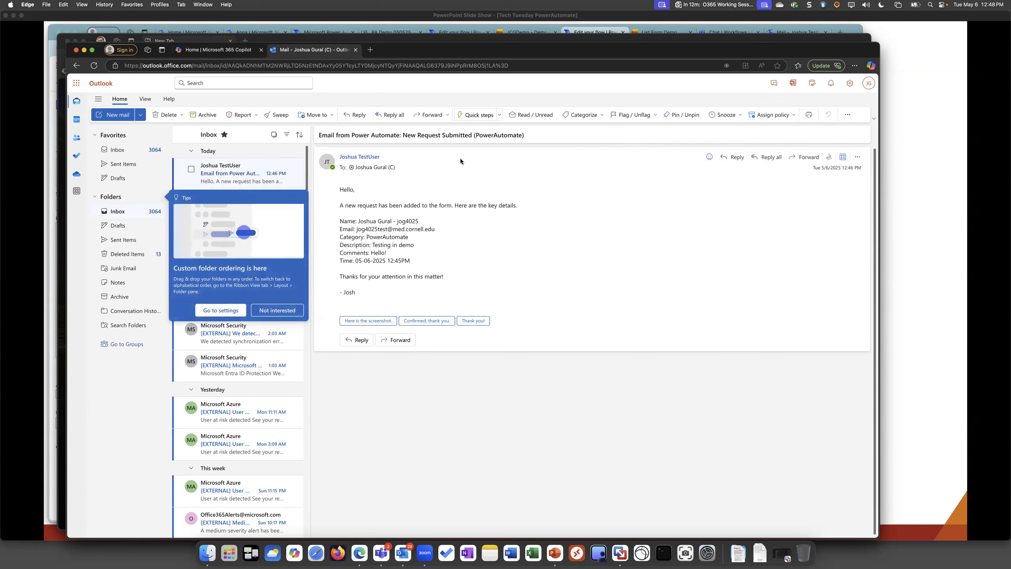
pyautogui.moveTo(319, 135); pyautogui.dragTo(437, 135)
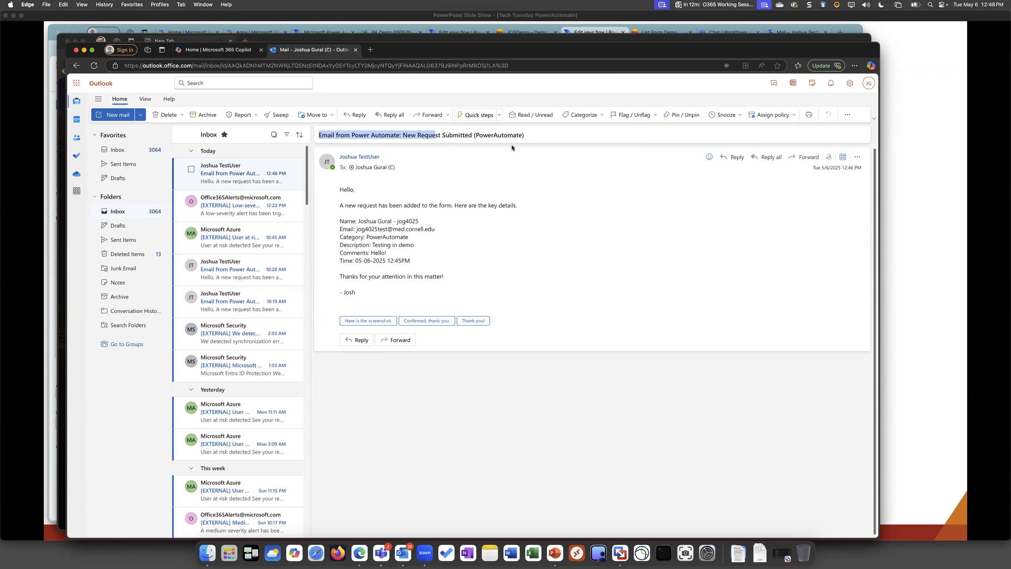
pyautogui.doubleClick(503, 135)
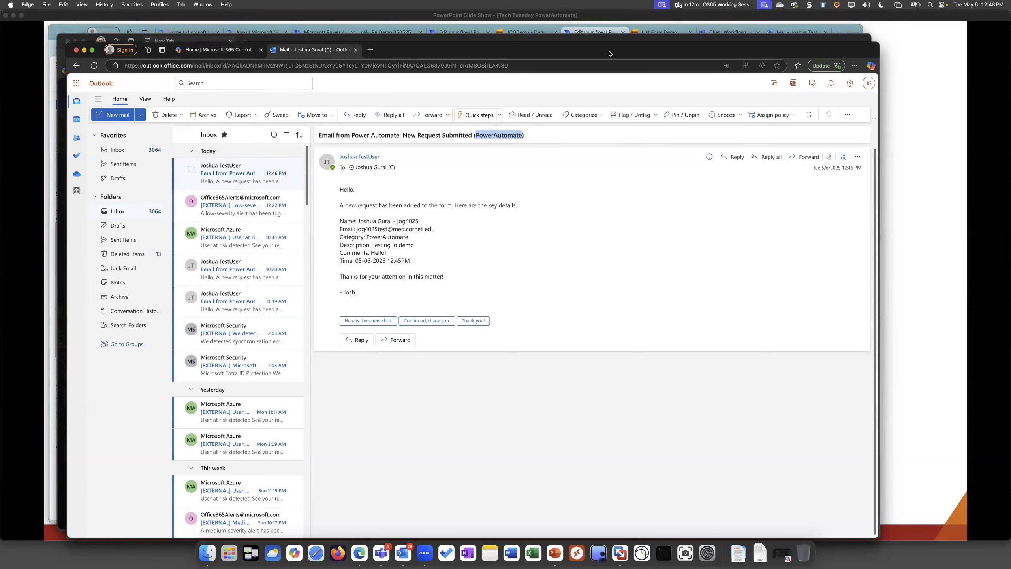
# Return to the Lists Example flow to view its Switch branches, and switch to the PowerPoint slide show to advance past the DEMO slide
pyautogui.click(595, 31)
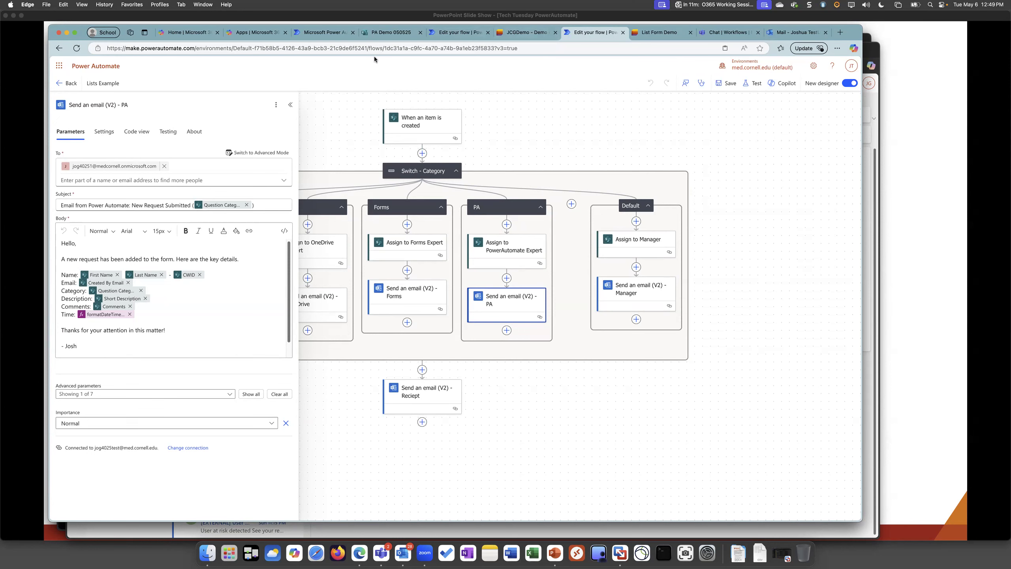
pyautogui.moveTo(346, 120); pyautogui.dragTo(482, 130)
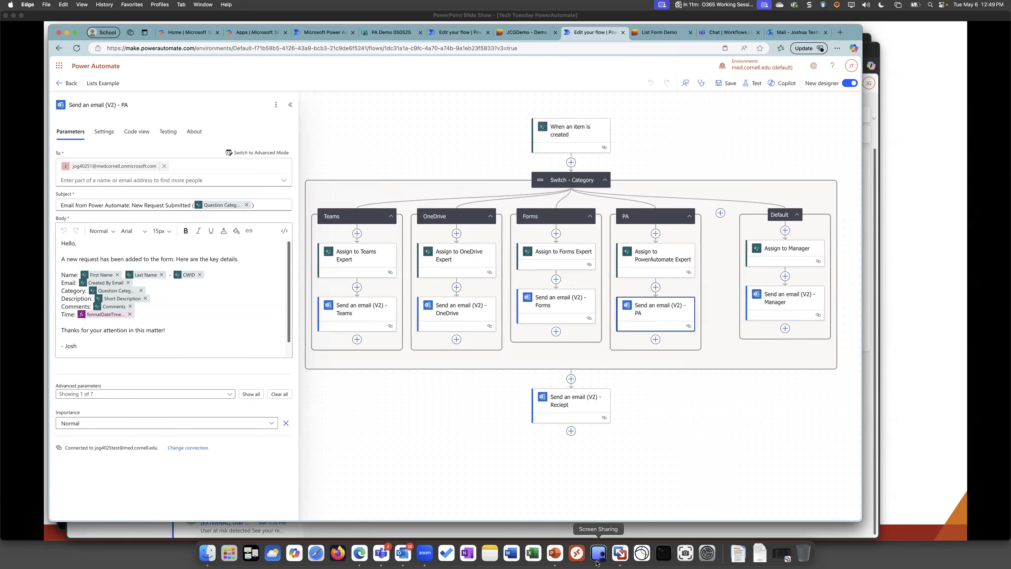
pyautogui.click(554, 556)
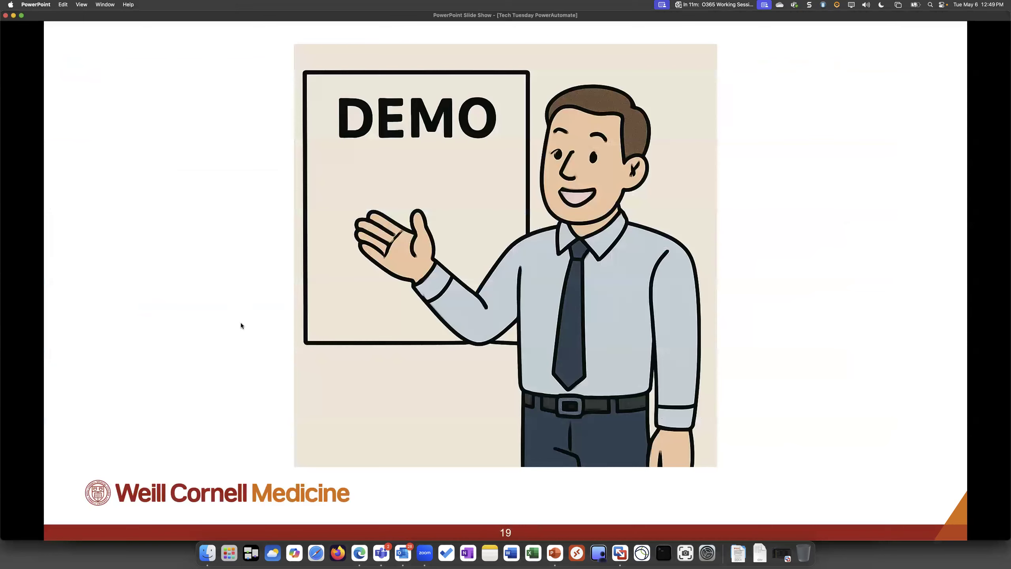
pyautogui.click(241, 324)
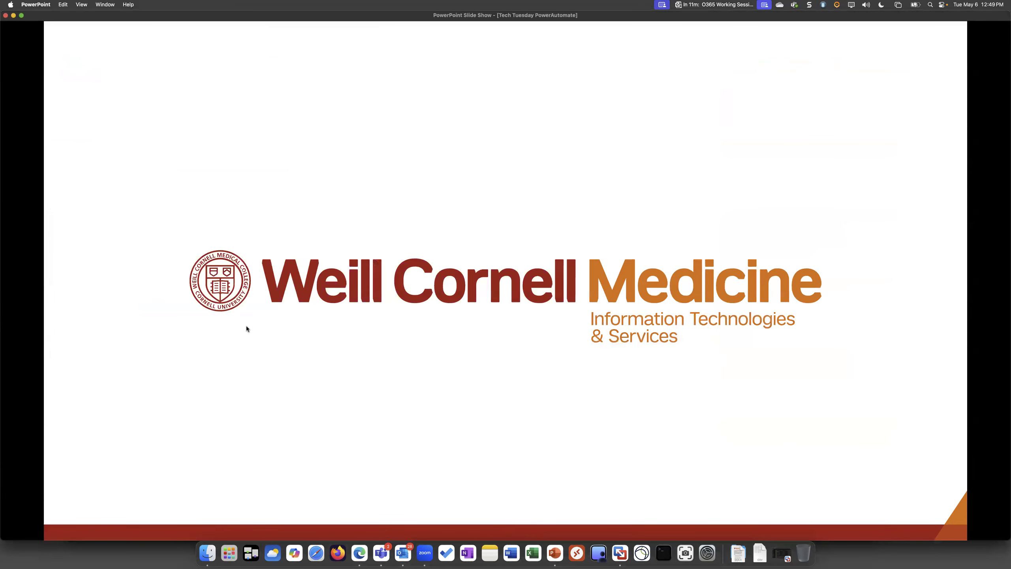